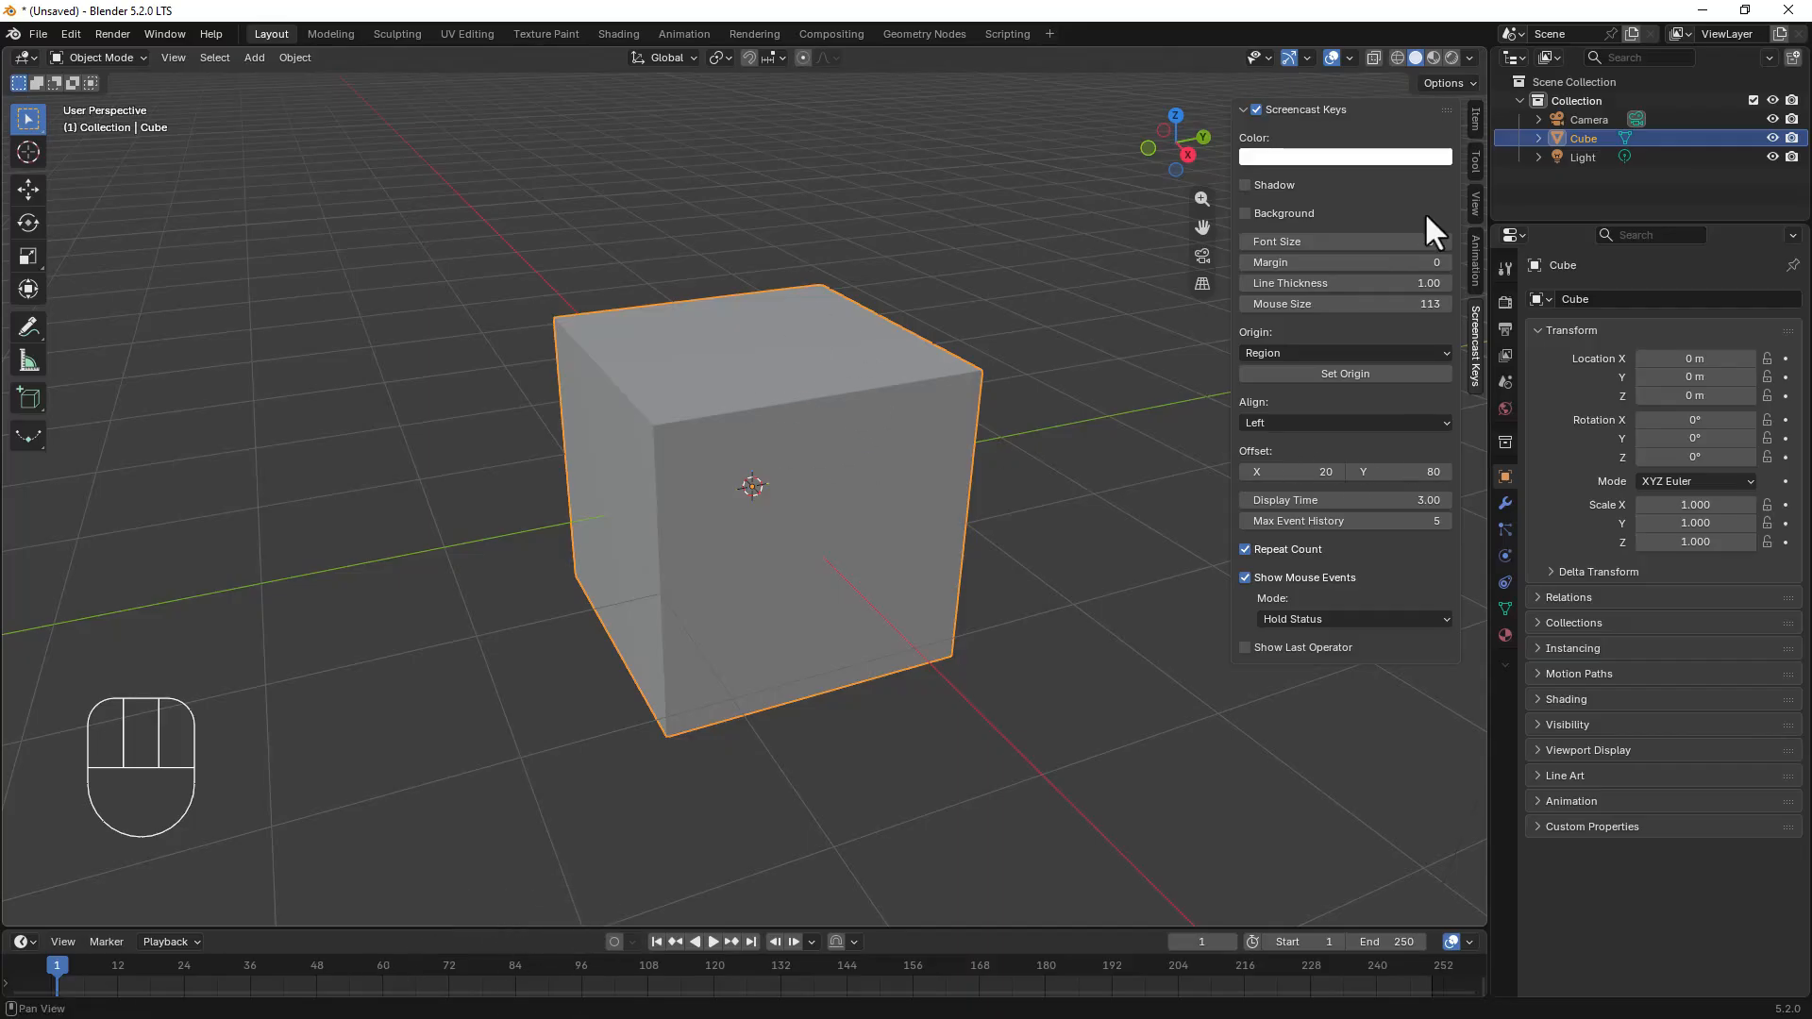
Step: Hide the viewport sidebar and add a Subdivision Surface modifier to the cube
key("n")
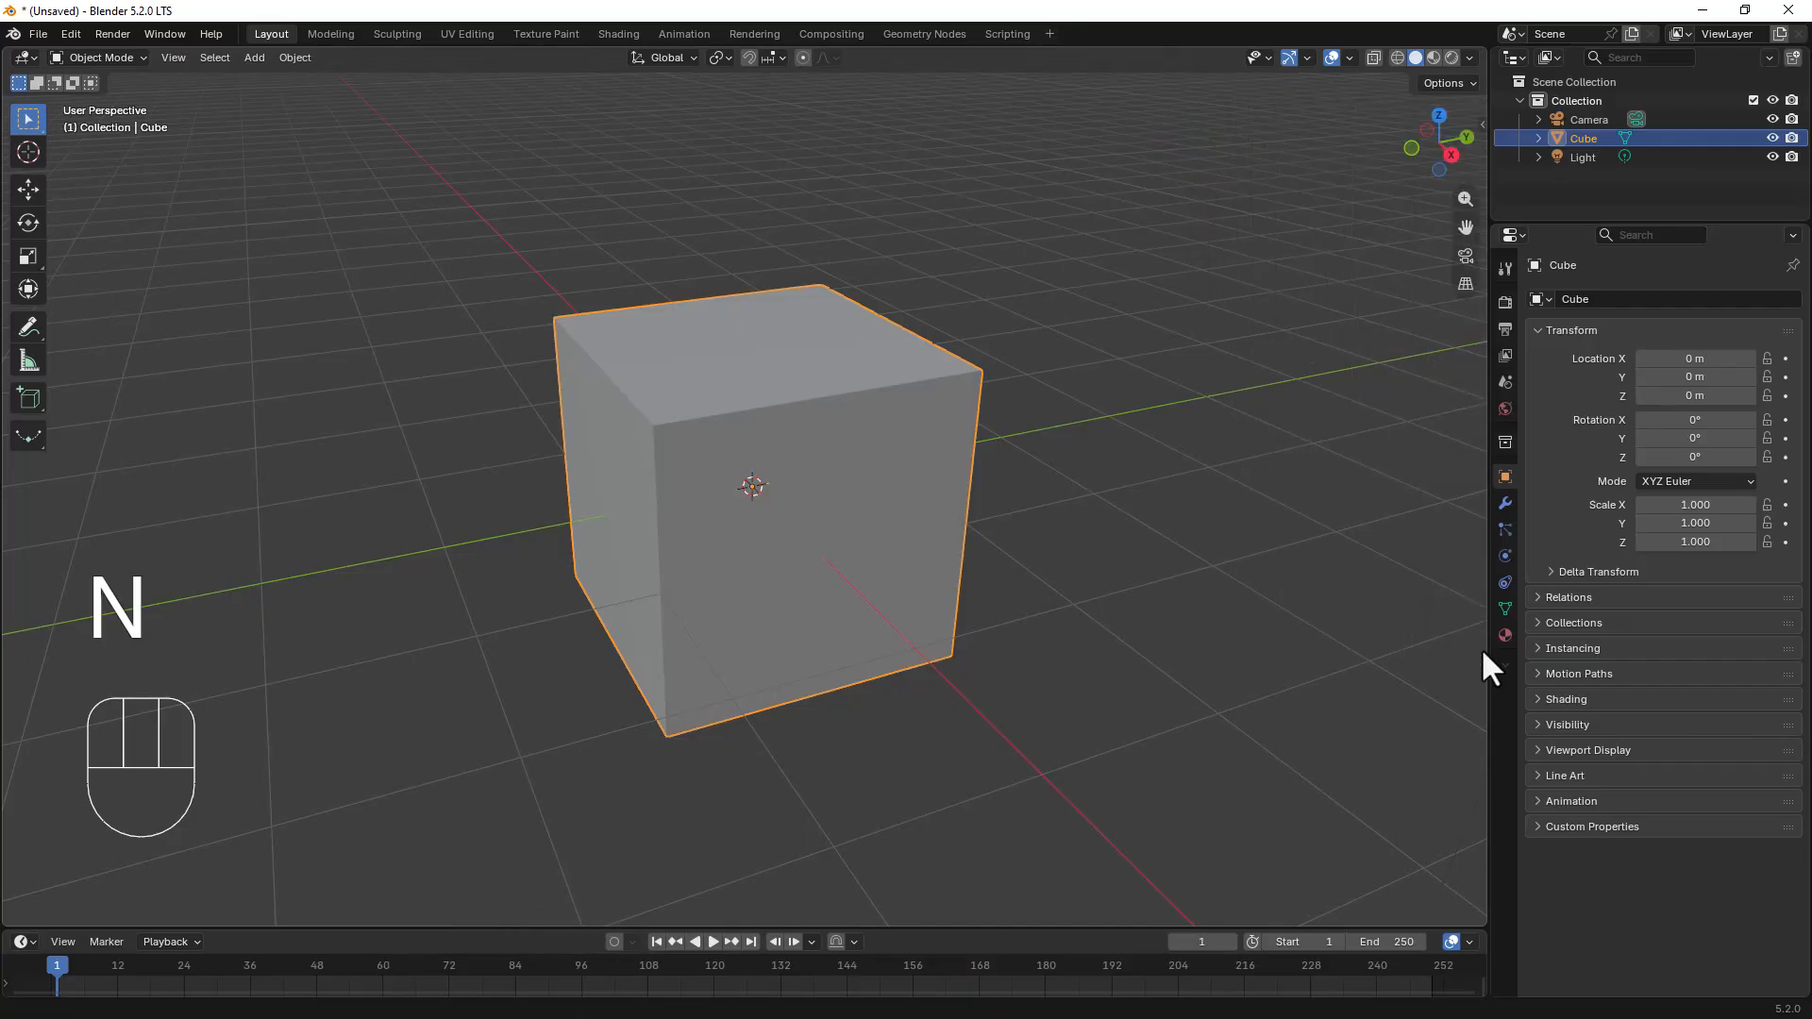
left_click(1505, 503)
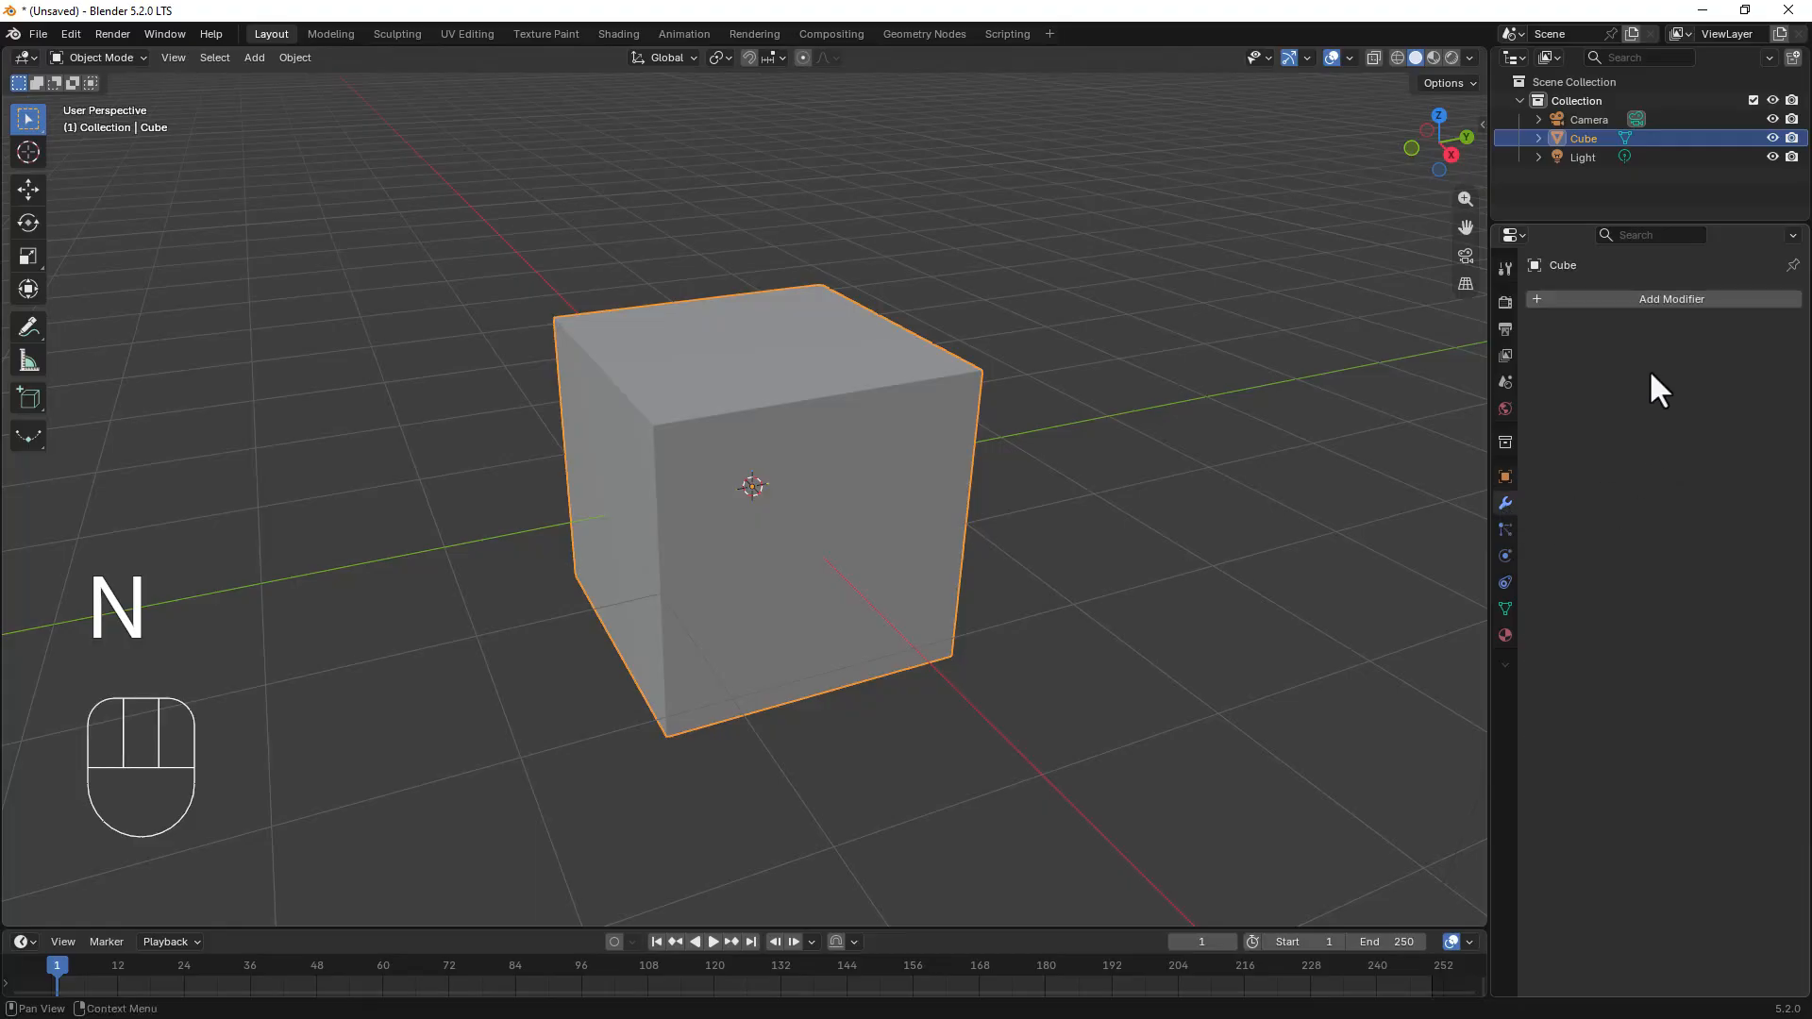
left_click(1662, 300)
mouse_move(1587, 346)
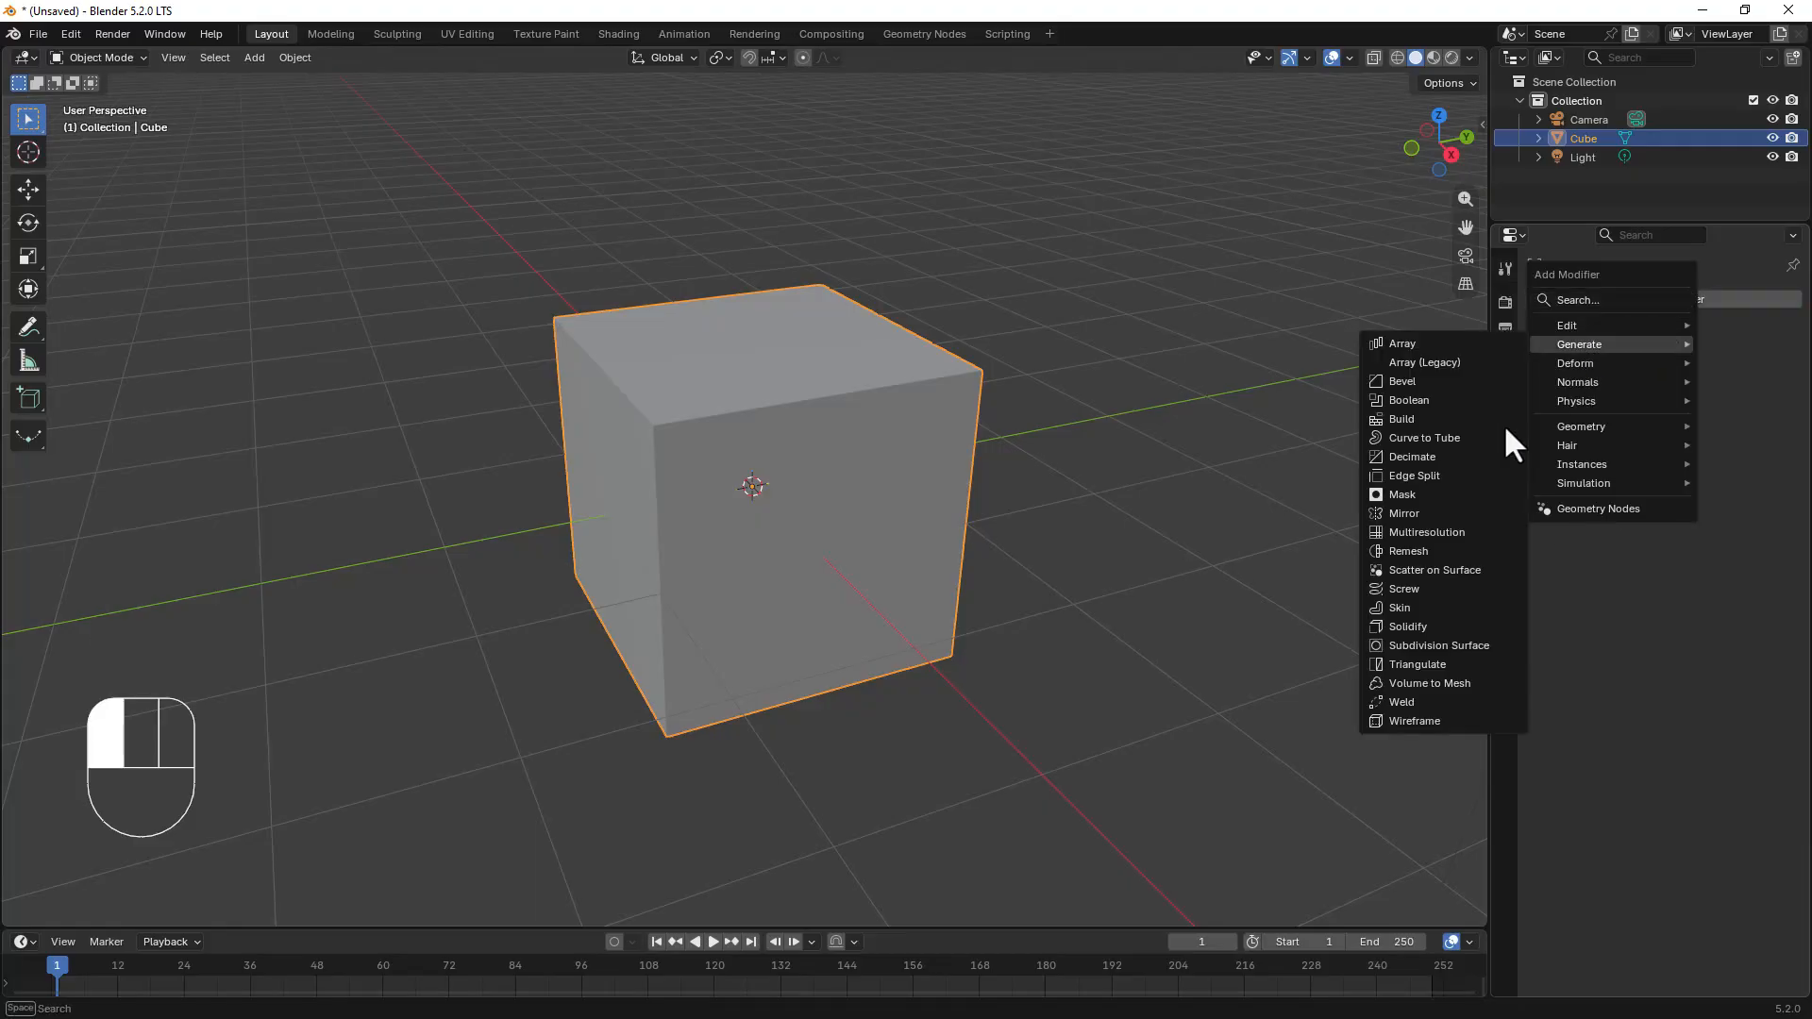
left_click(1430, 646)
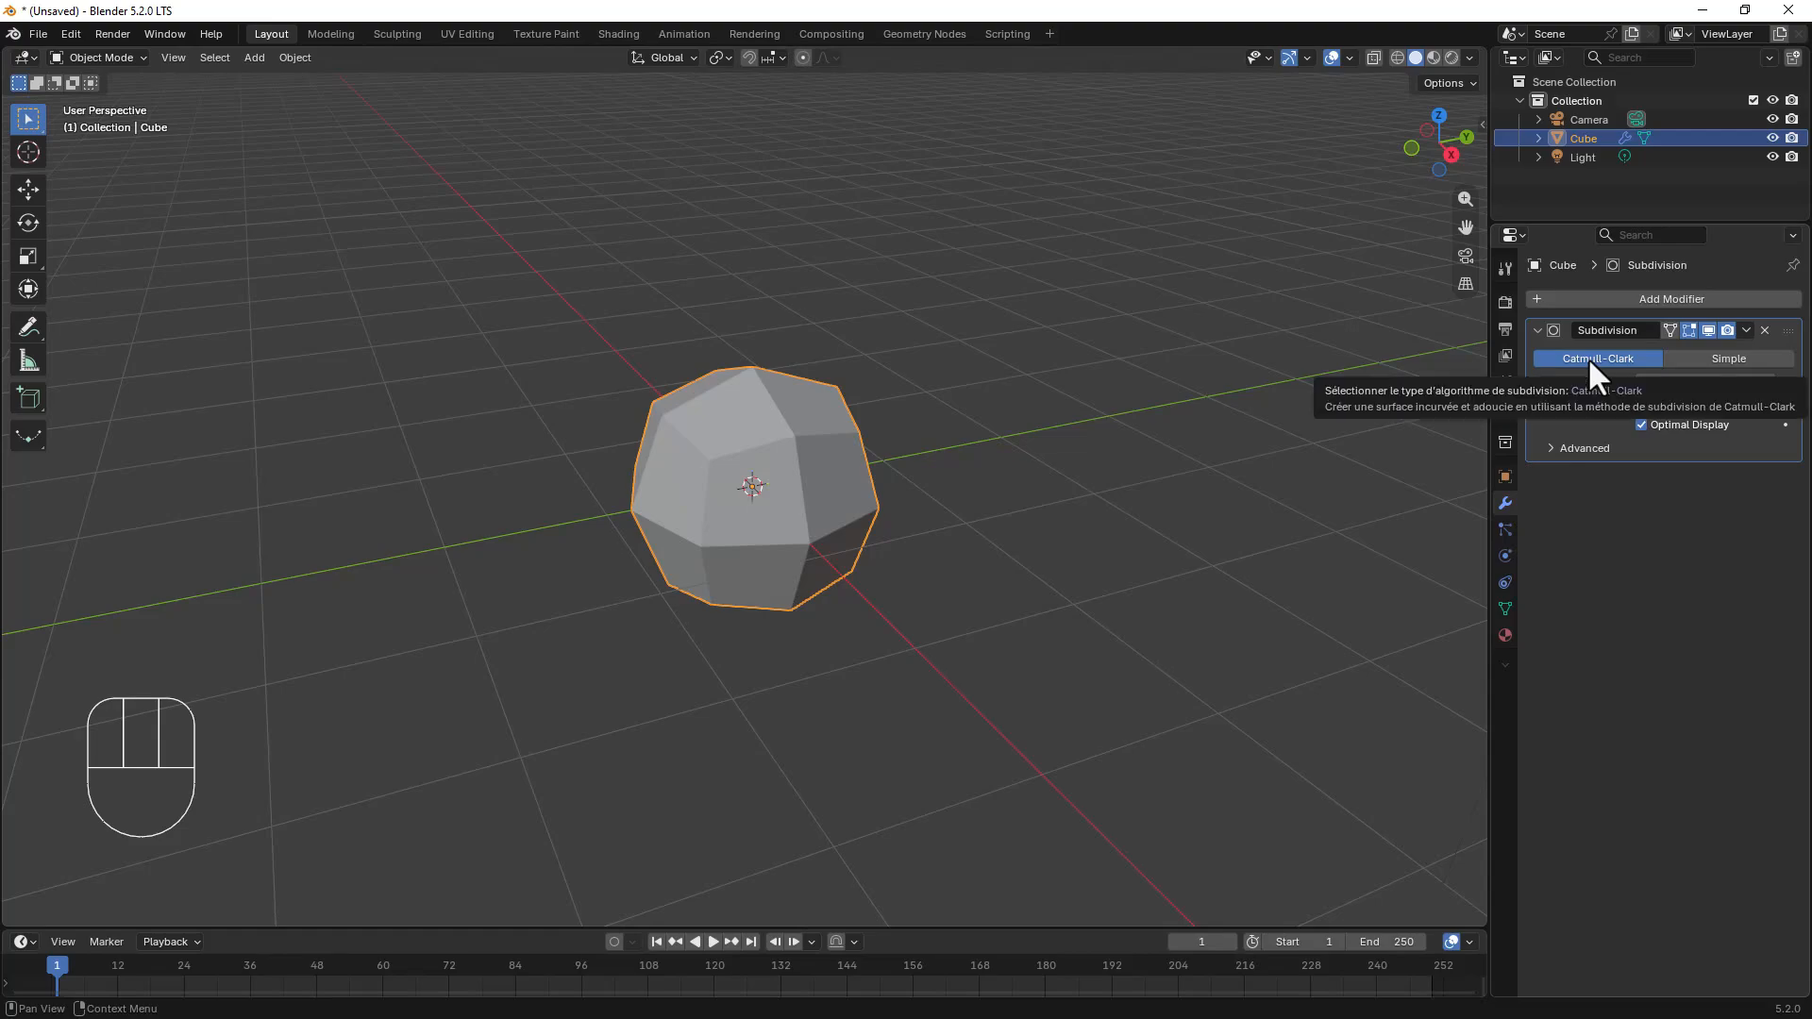
Step: Compare the Simple subdivision type with Catmull-Clark on the cube, leaving Catmull-Clark active
left_click(1727, 366)
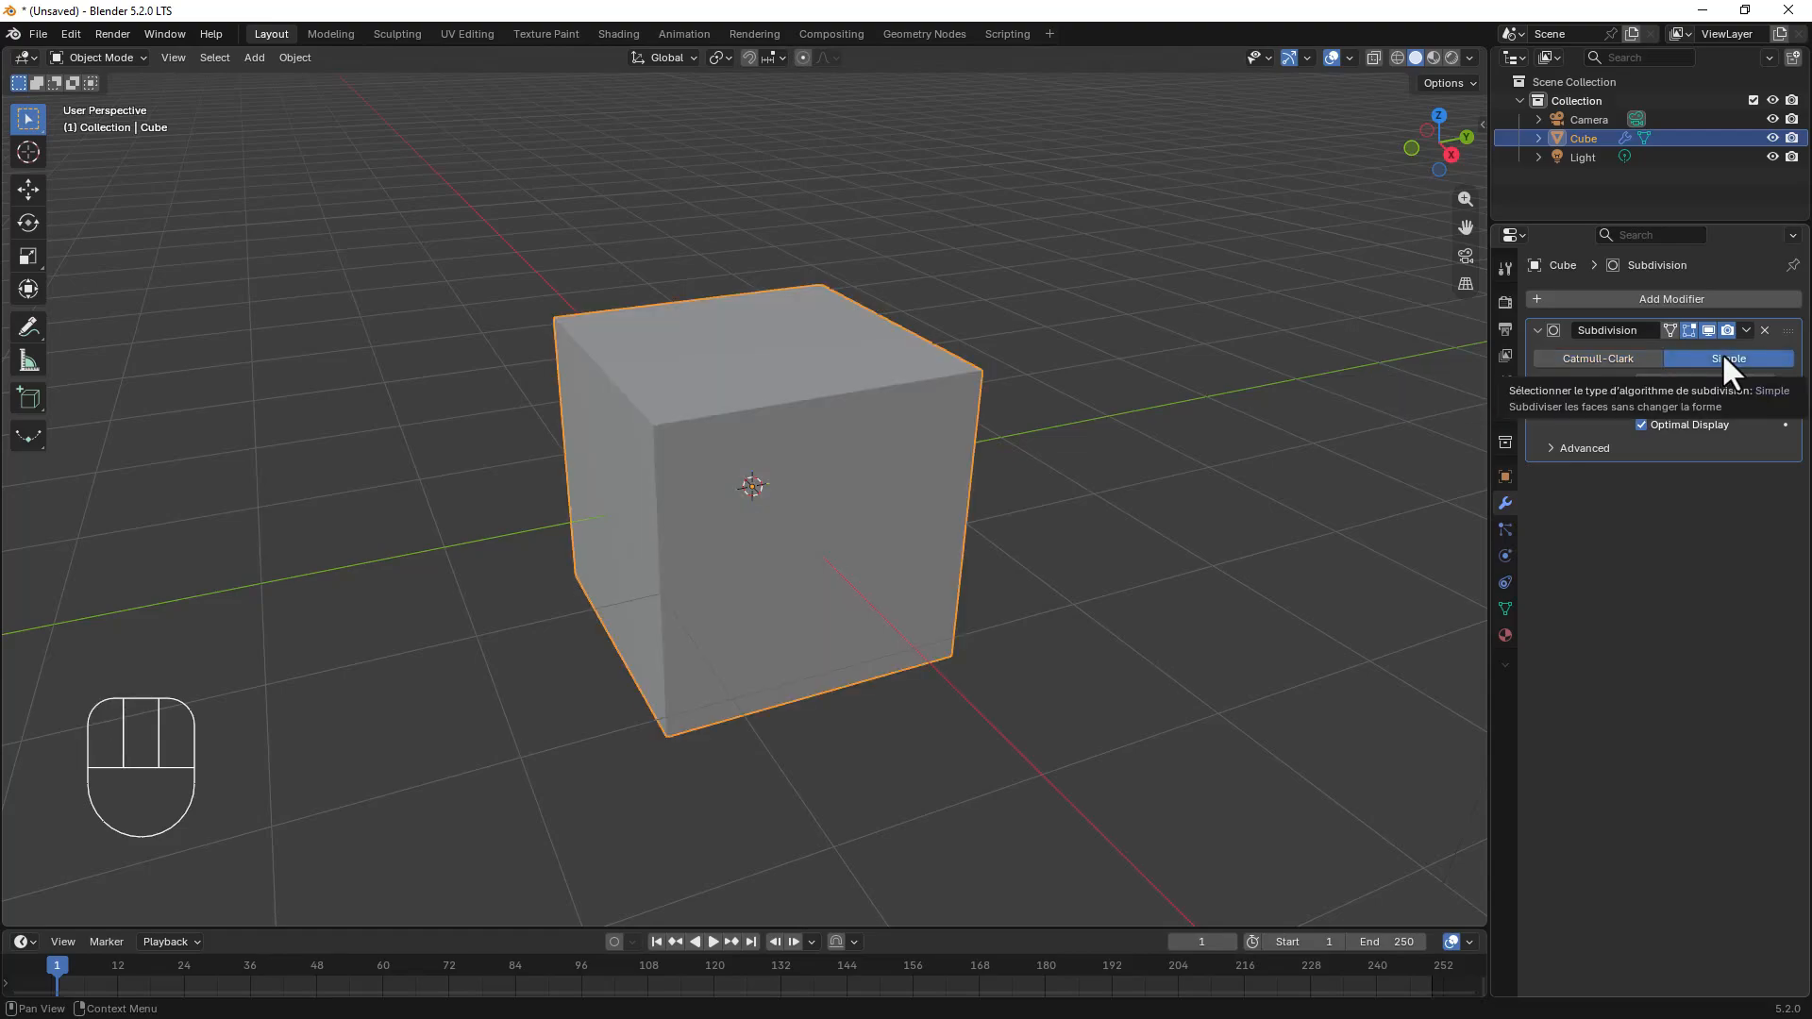
left_click(1592, 359)
scroll(766, 516, "down", 2)
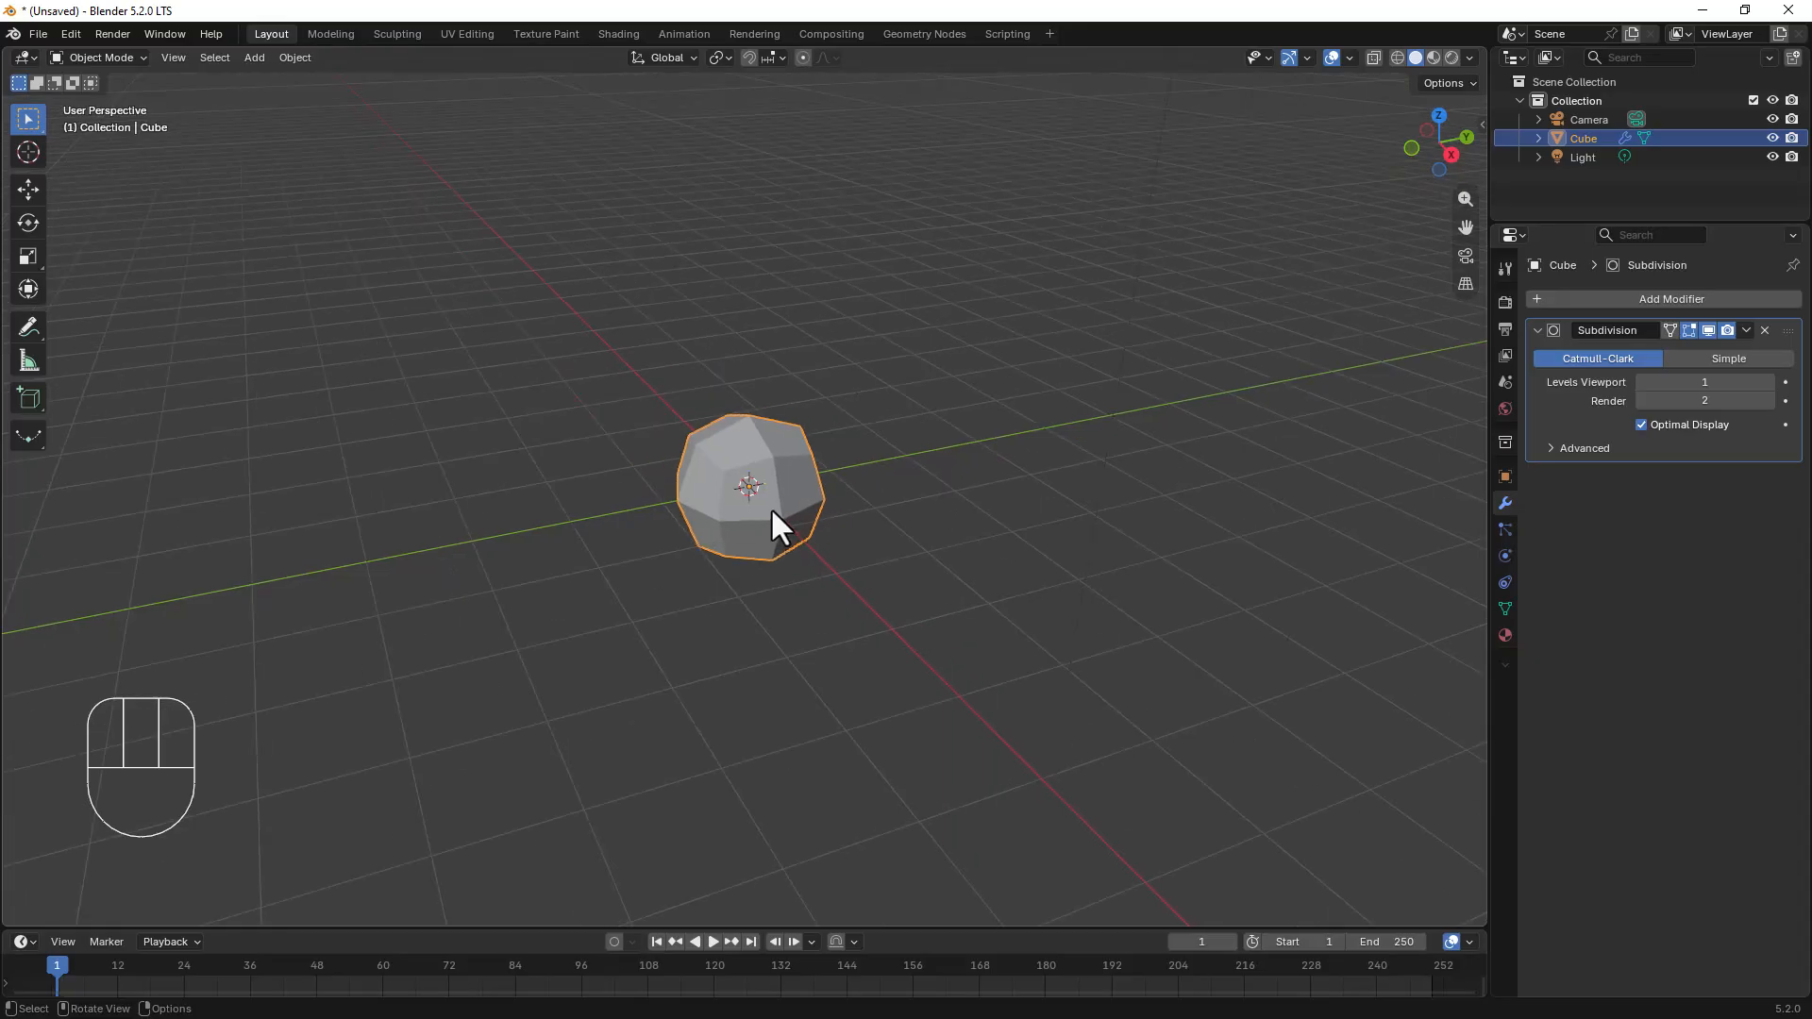
scroll(772, 508, "up", 7)
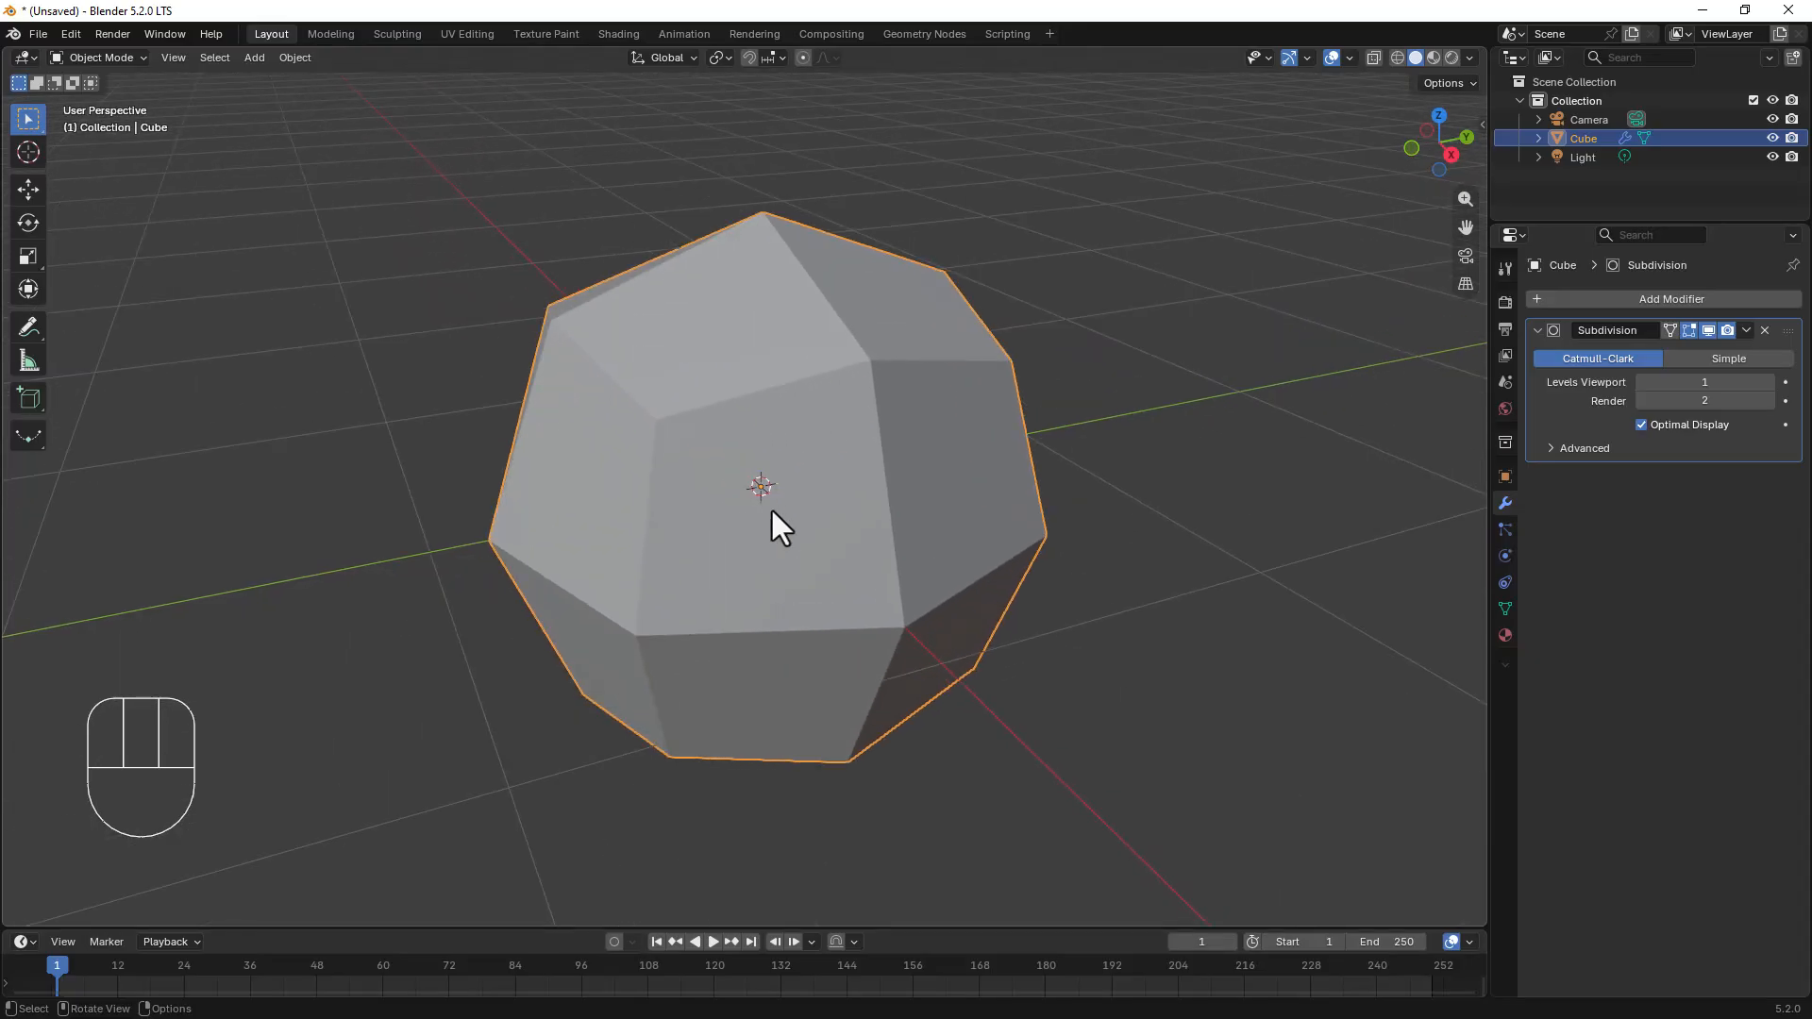
scroll(883, 519, "down", 2)
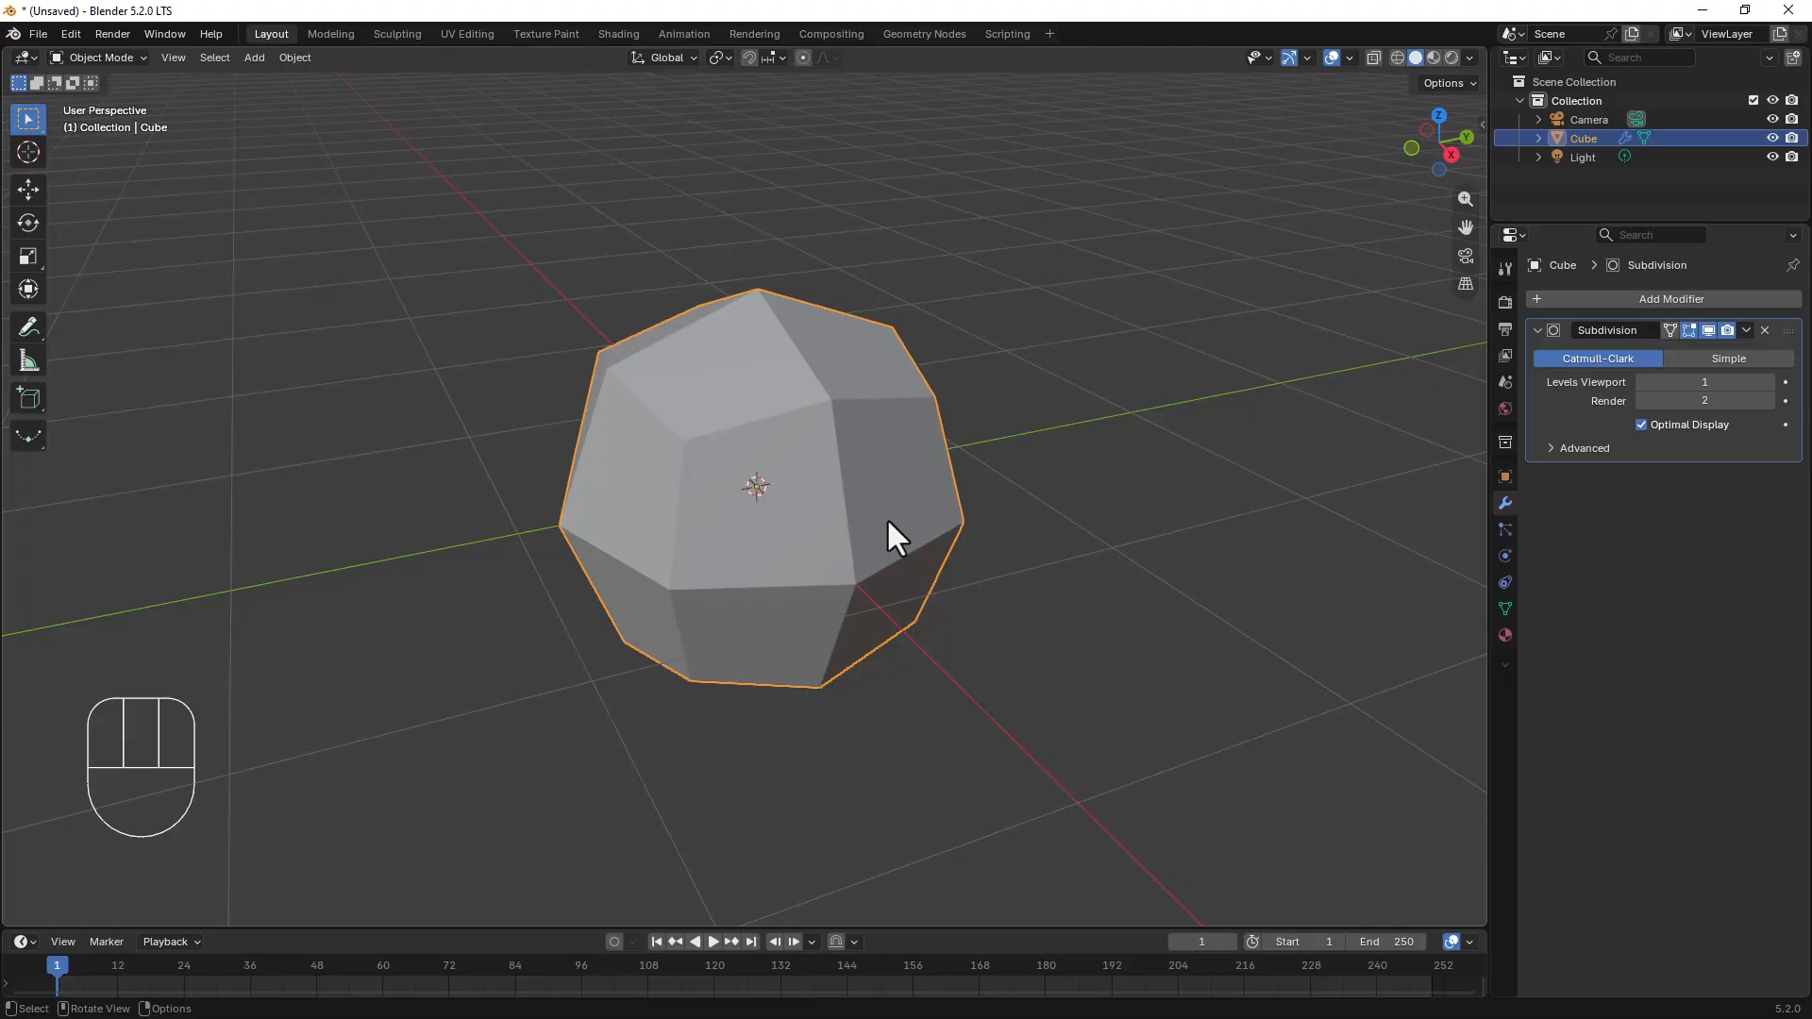
scroll(892, 536, "down", 4)
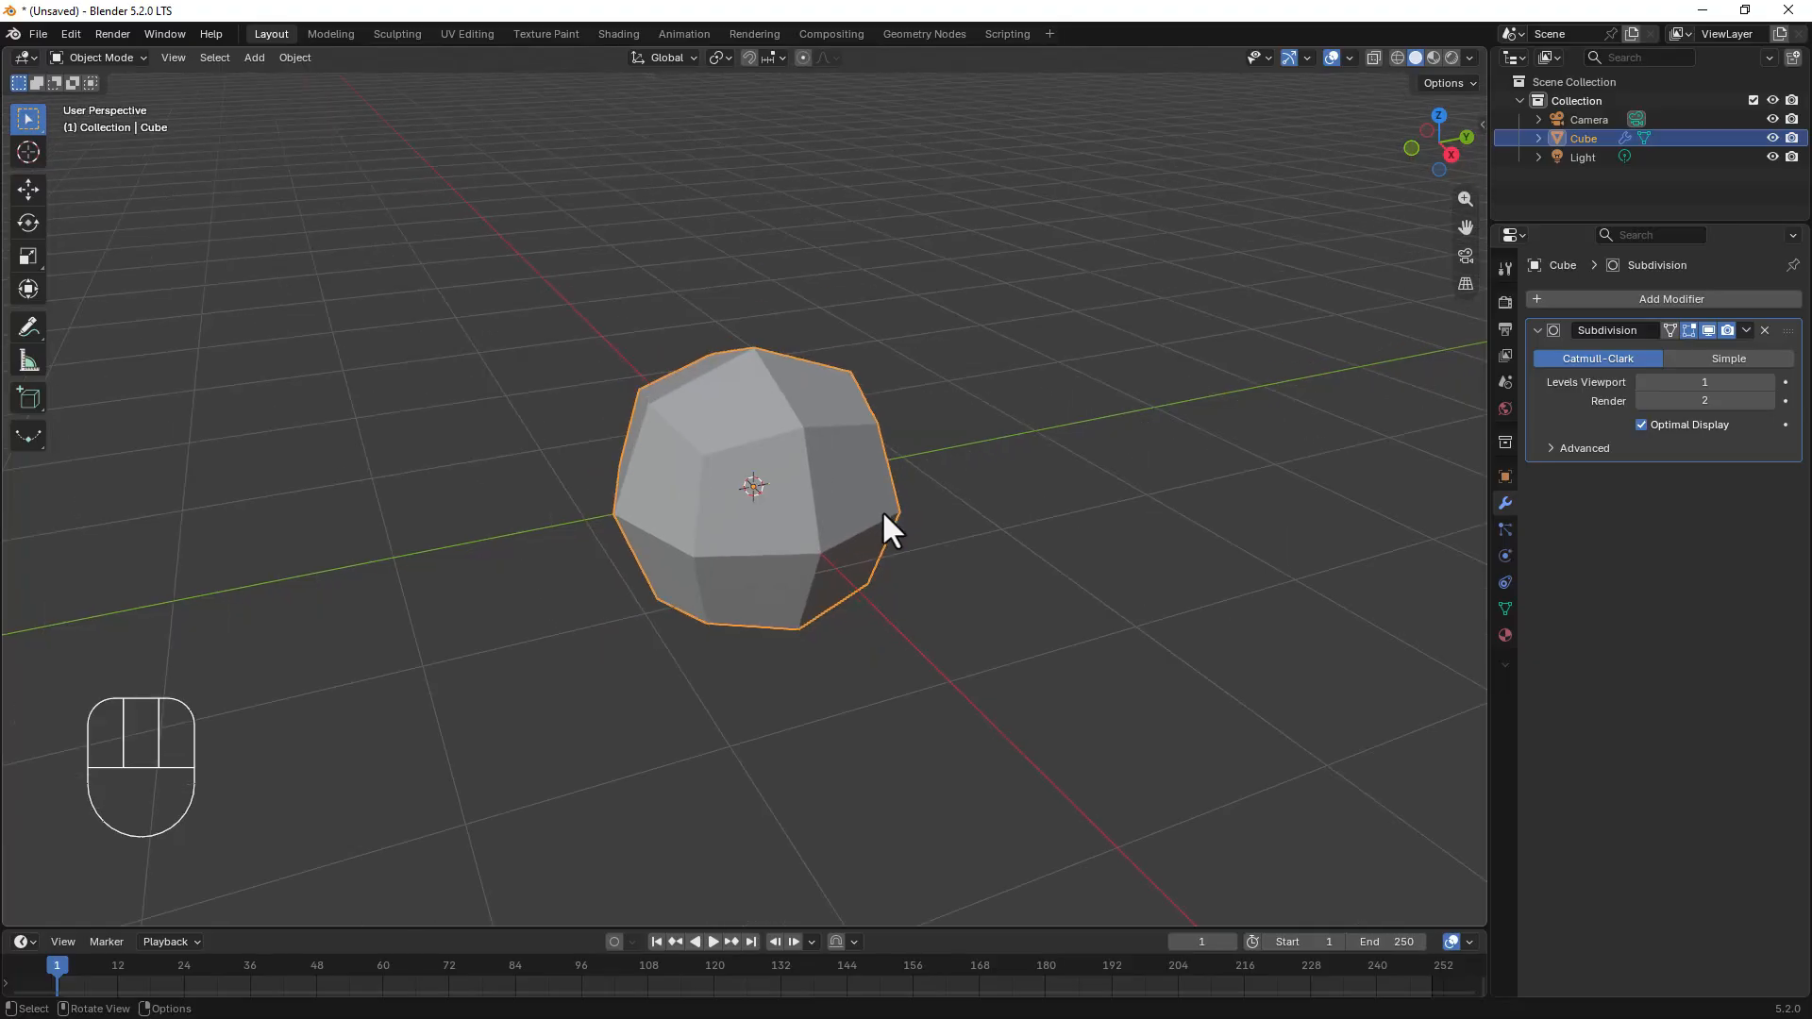
Step: Delete the cube and add a Grid mesh in its place
key("x")
left_click(793, 525)
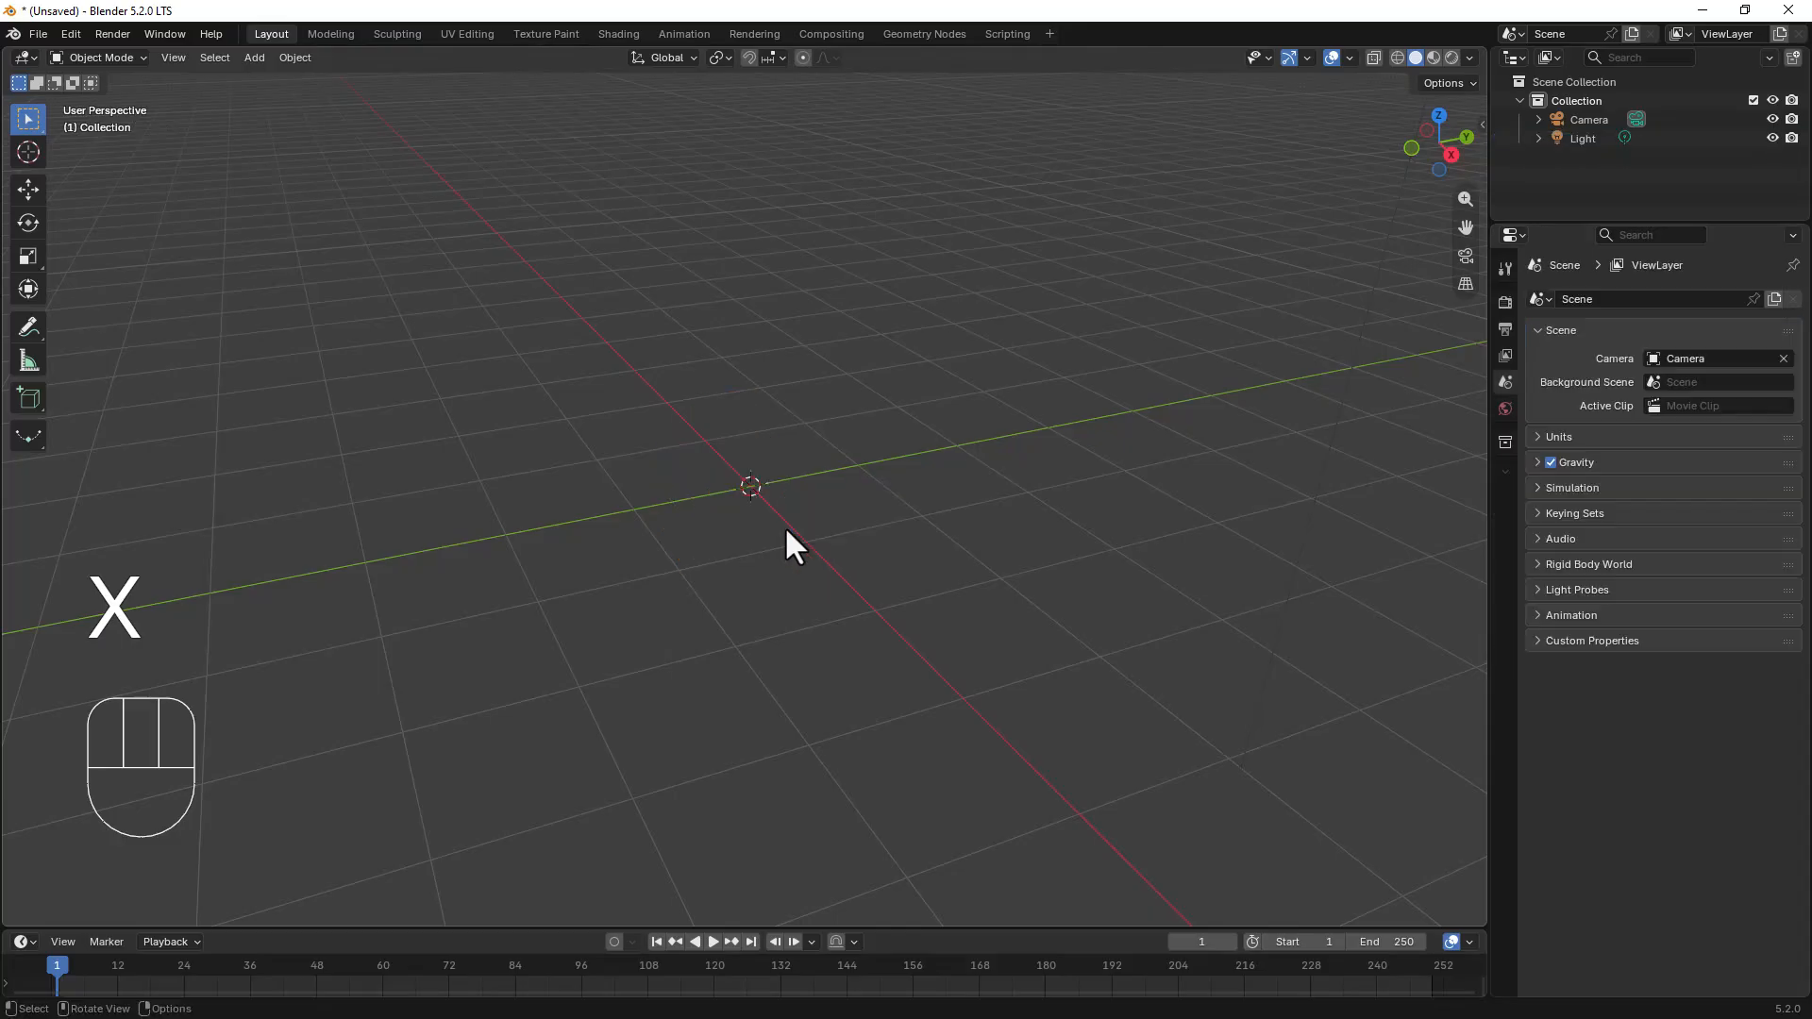
key("shift+a")
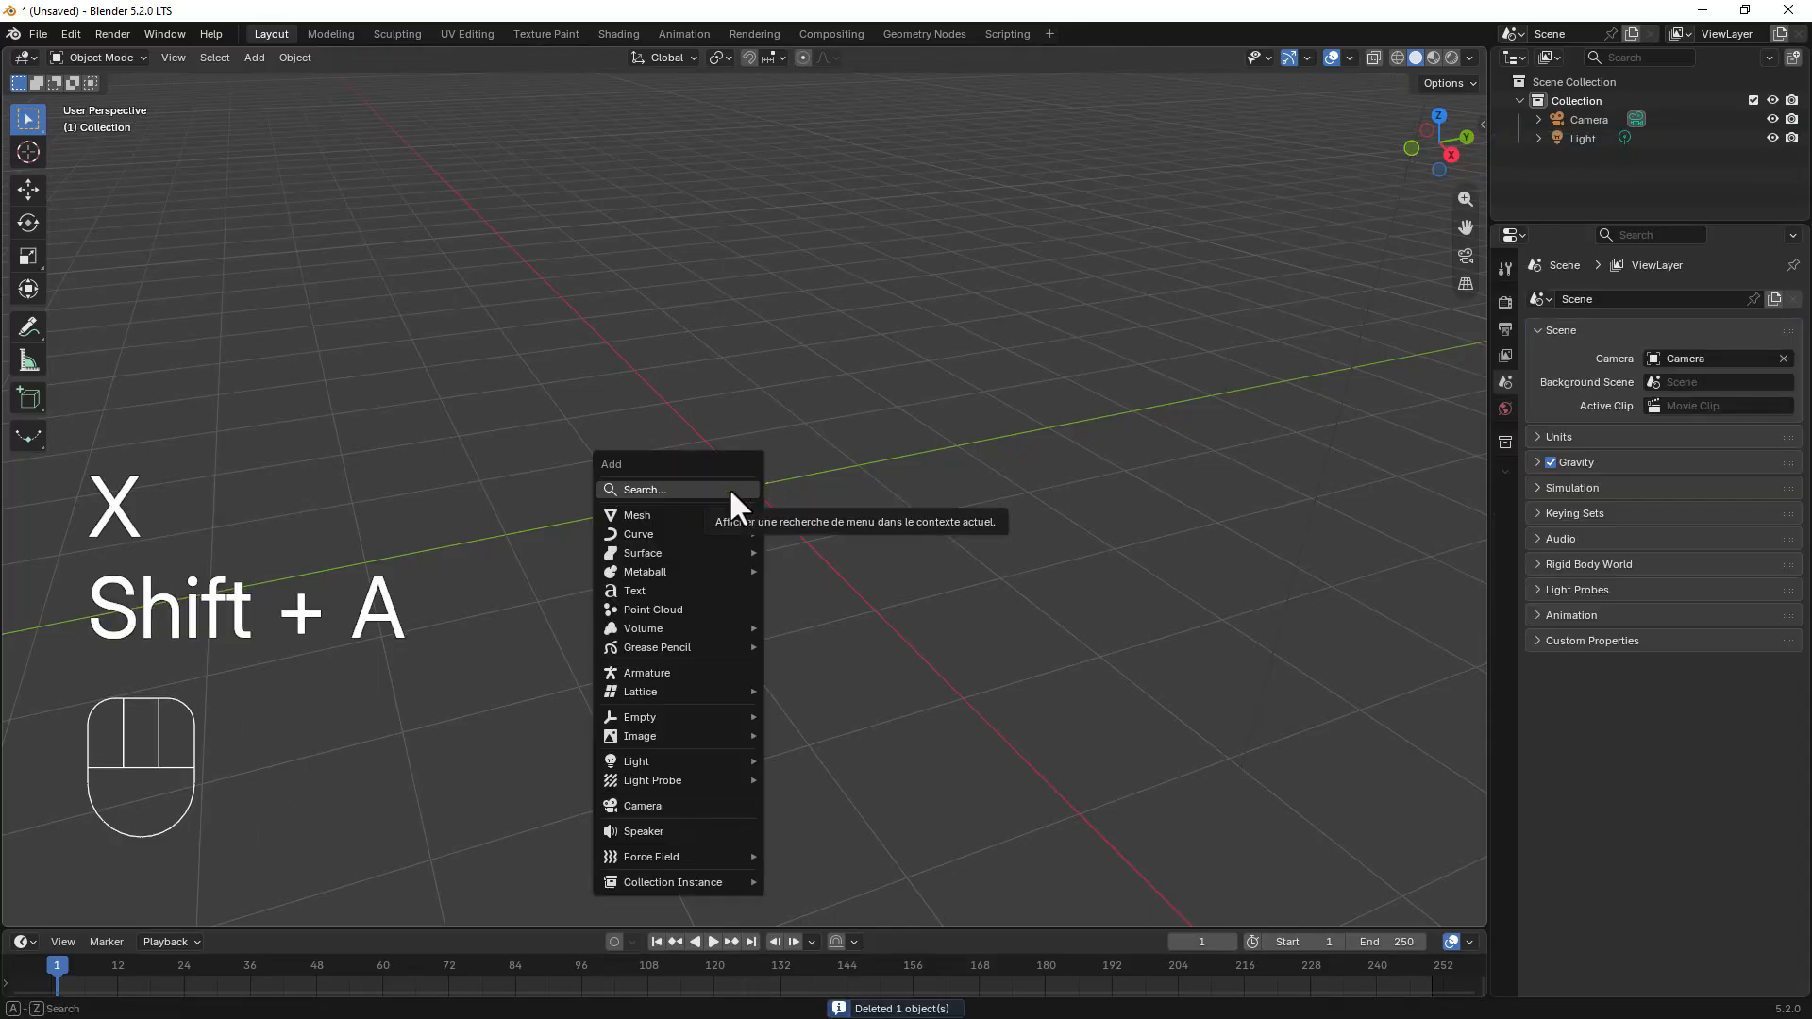
mouse_move(717, 515)
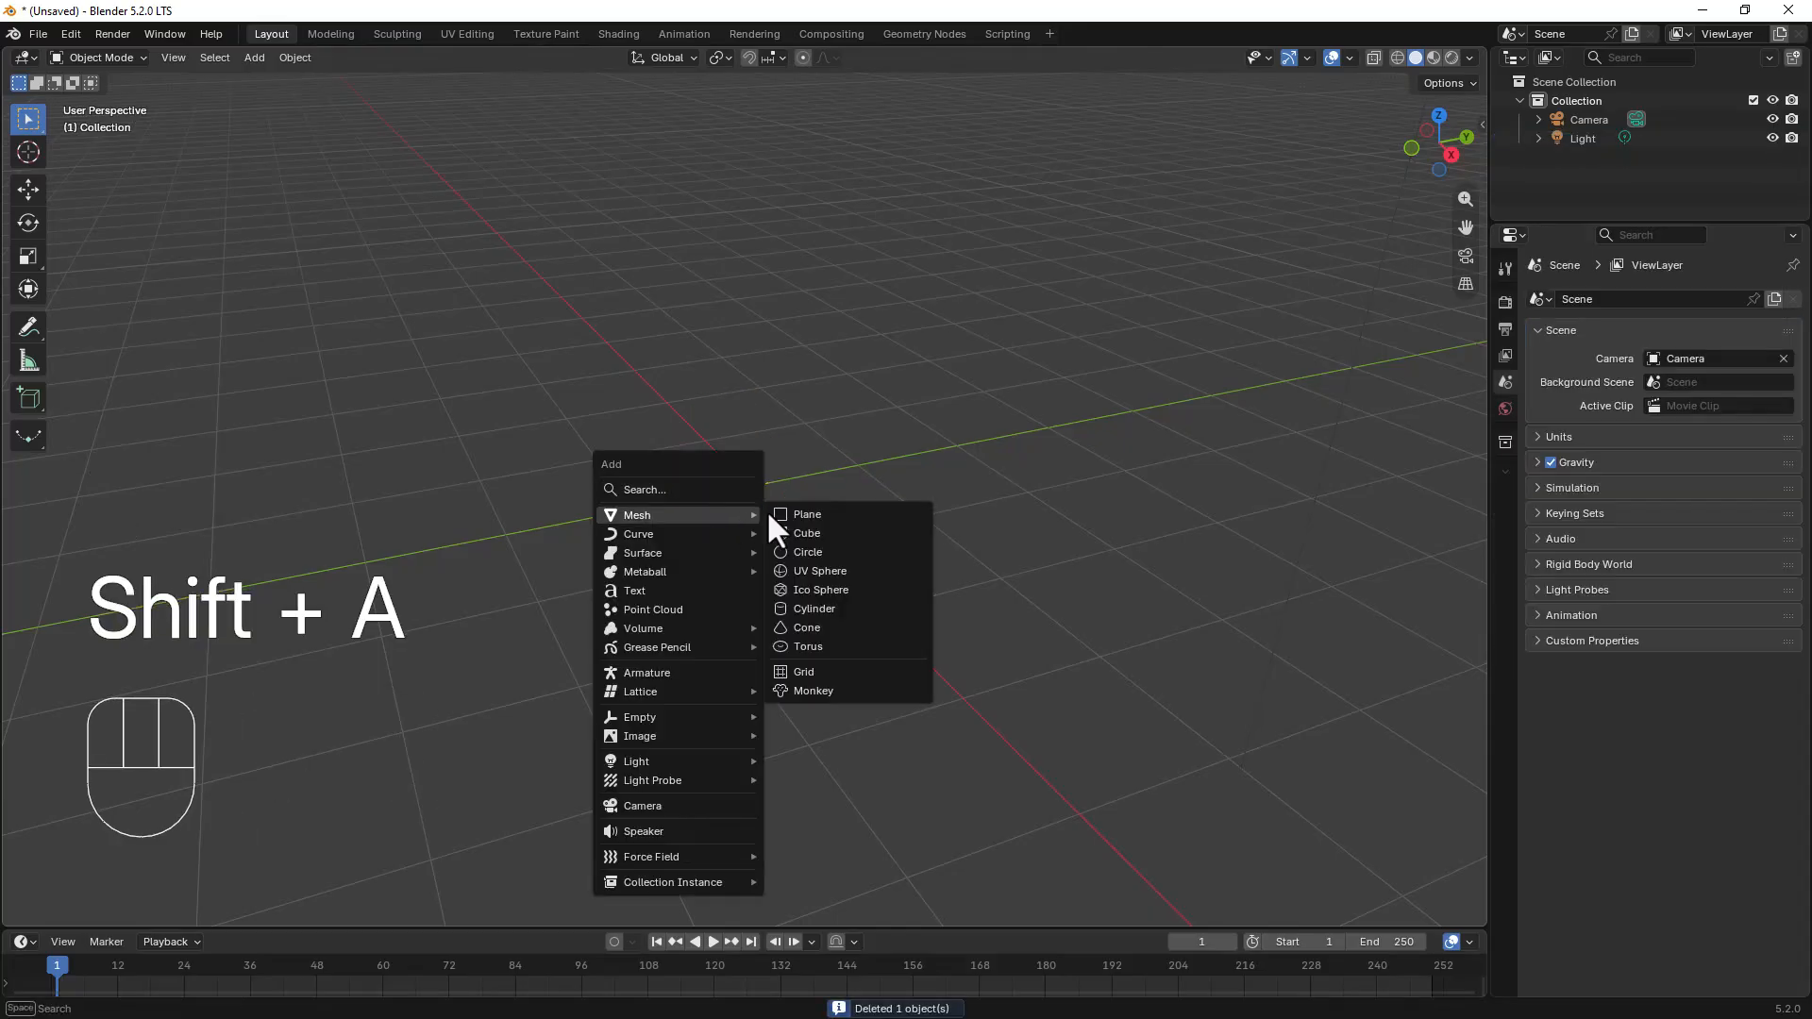
left_click(806, 672)
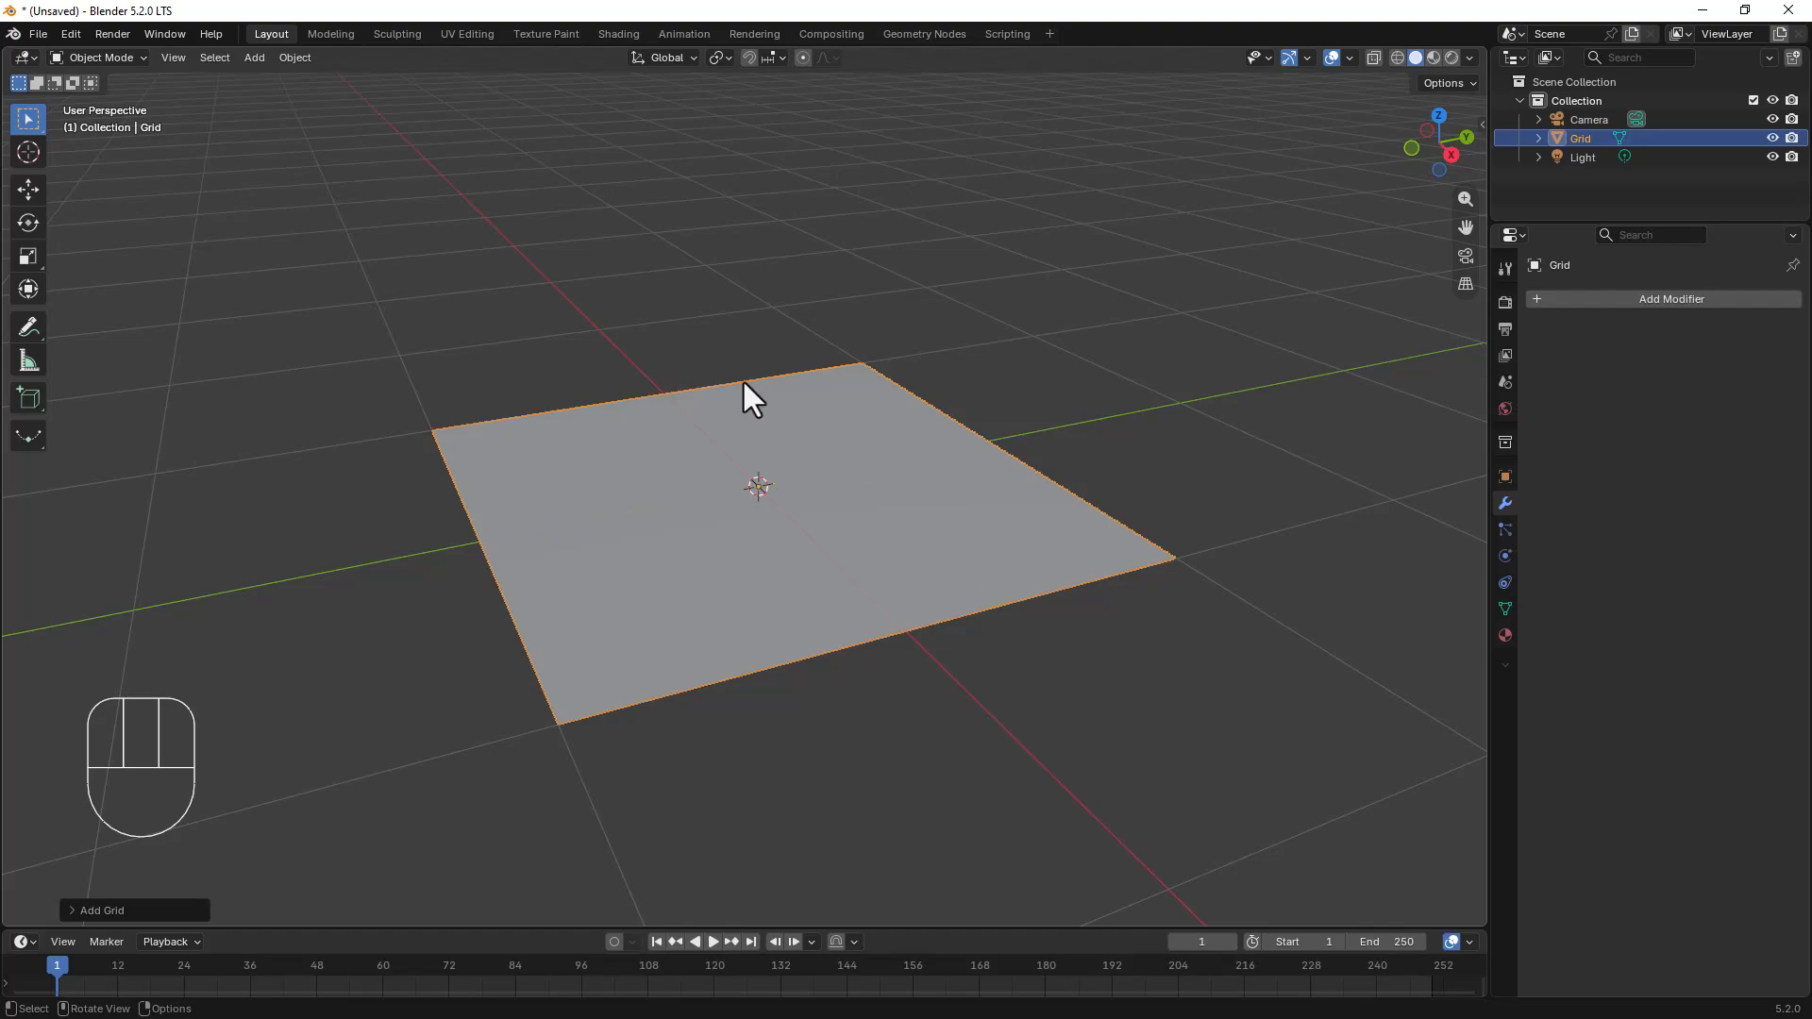
Step: Enable the Wireframe overlay in the grid's Viewport Display settings so its subdivisions show
left_click(1503, 474)
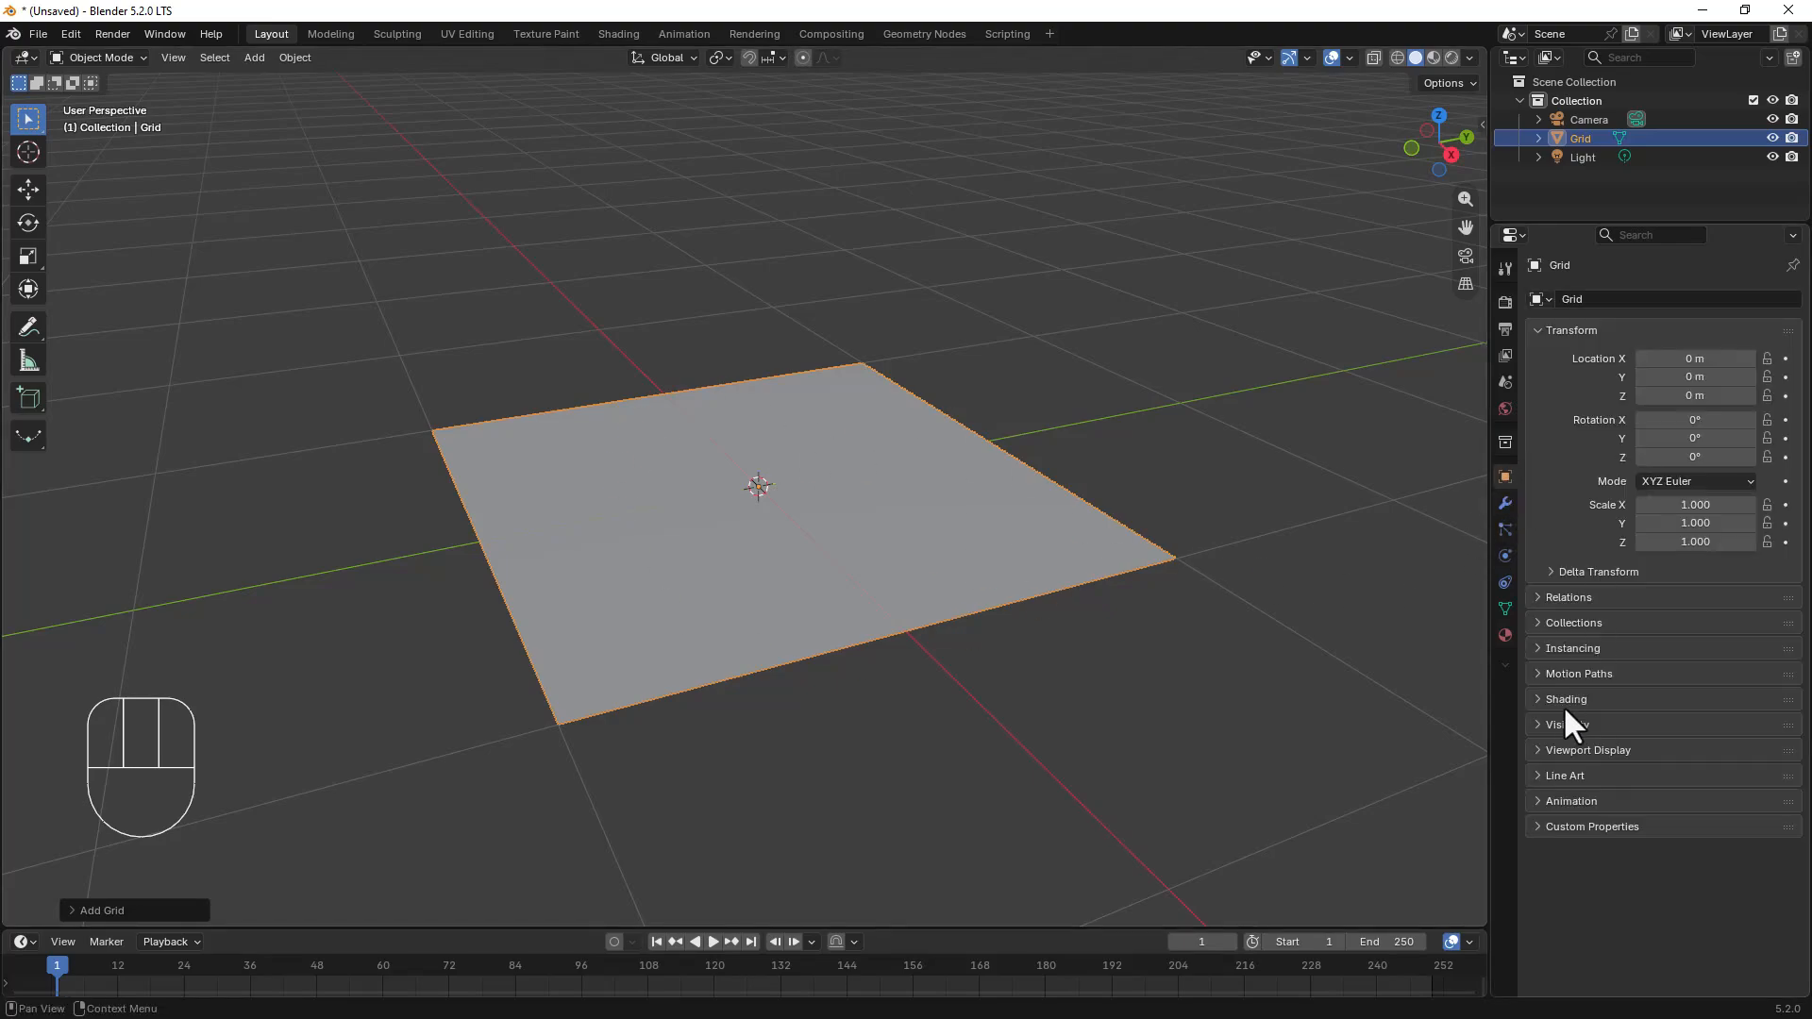
left_click(1552, 750)
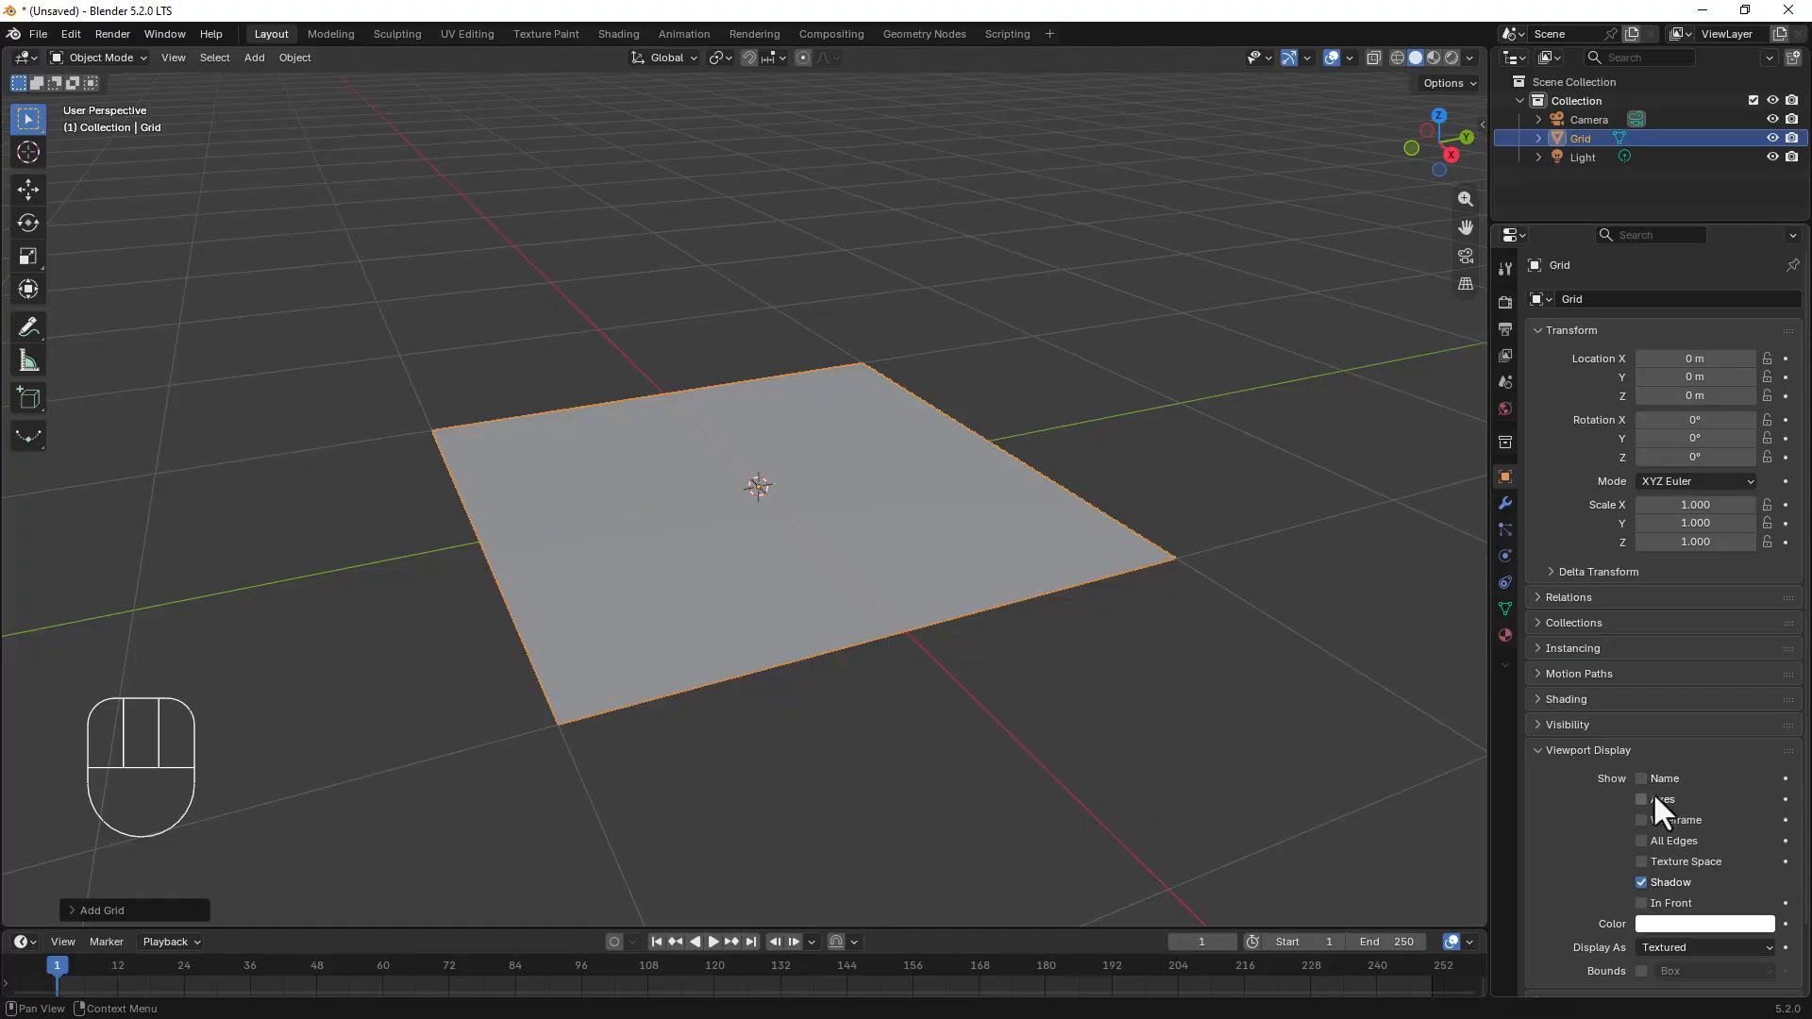
left_click(1641, 819)
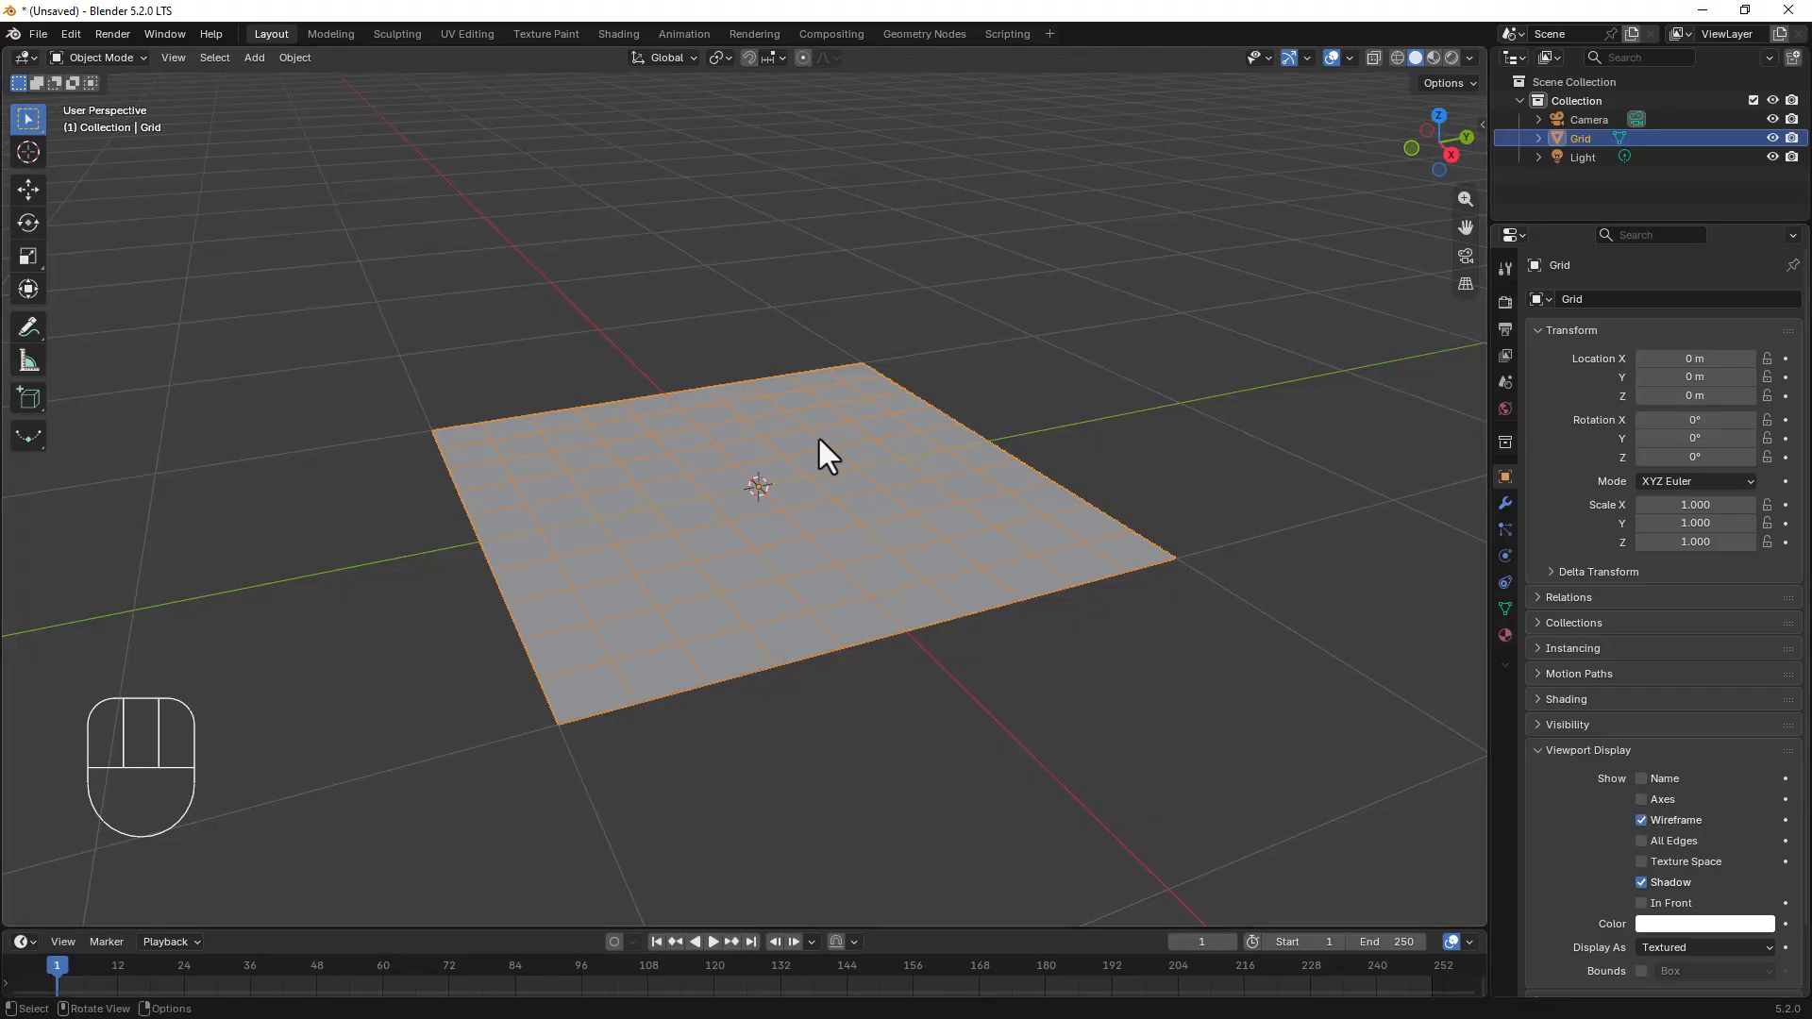
middle_click_drag(818, 434, 825, 466)
scroll(825, 466, "down", 4)
scroll(825, 467, "up", 6)
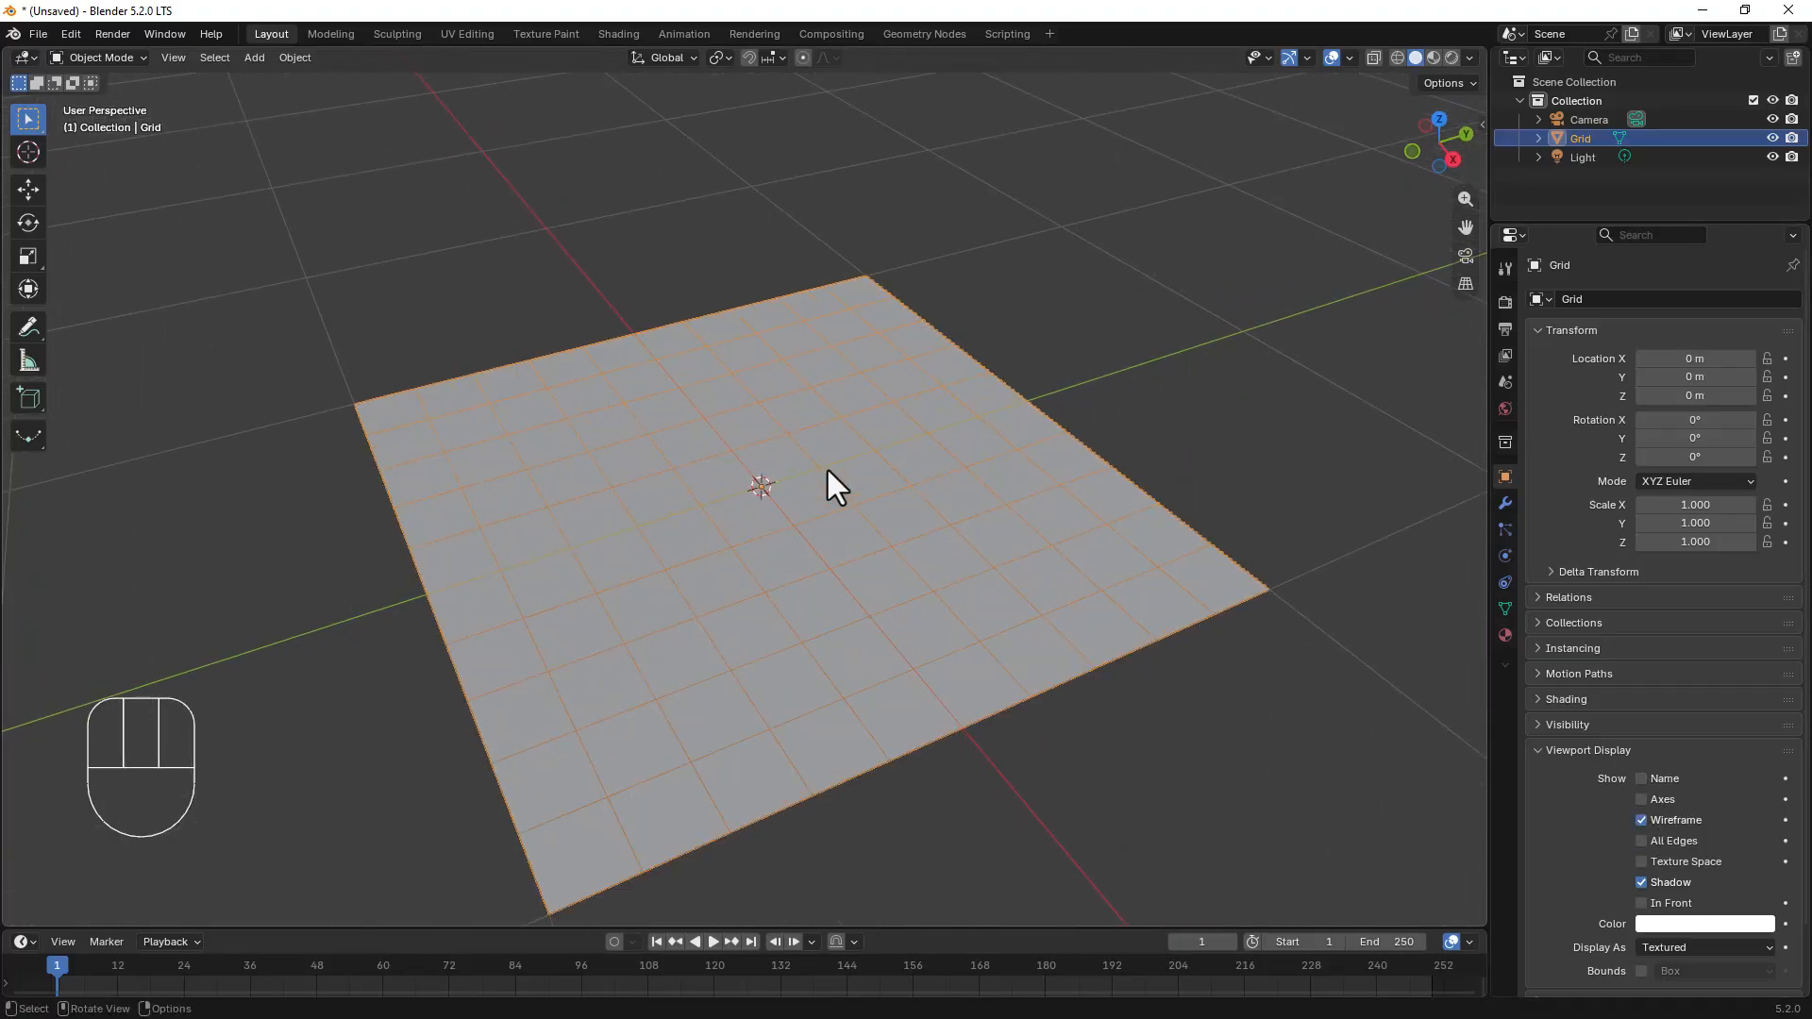
scroll(825, 468, "down", 2)
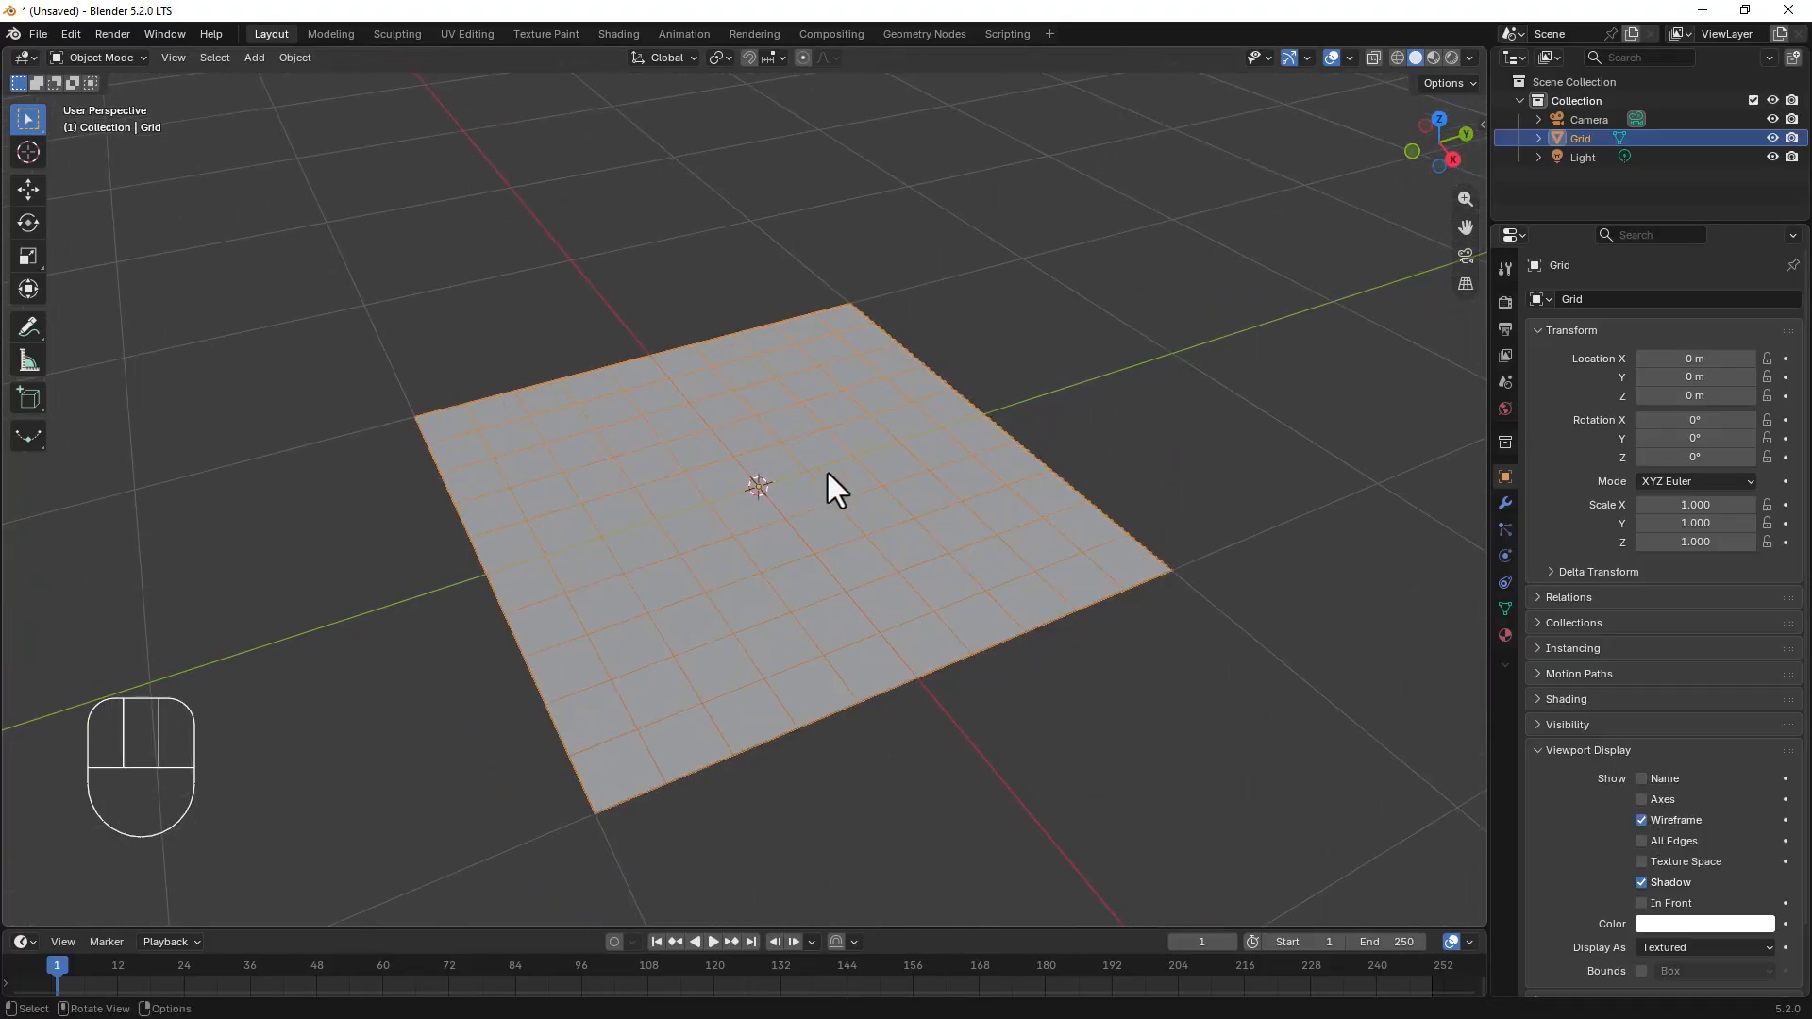
Step: Switch to the Geometry Nodes workspace, create a new node tree for the grid and move the Group Output node up
left_click(925, 33)
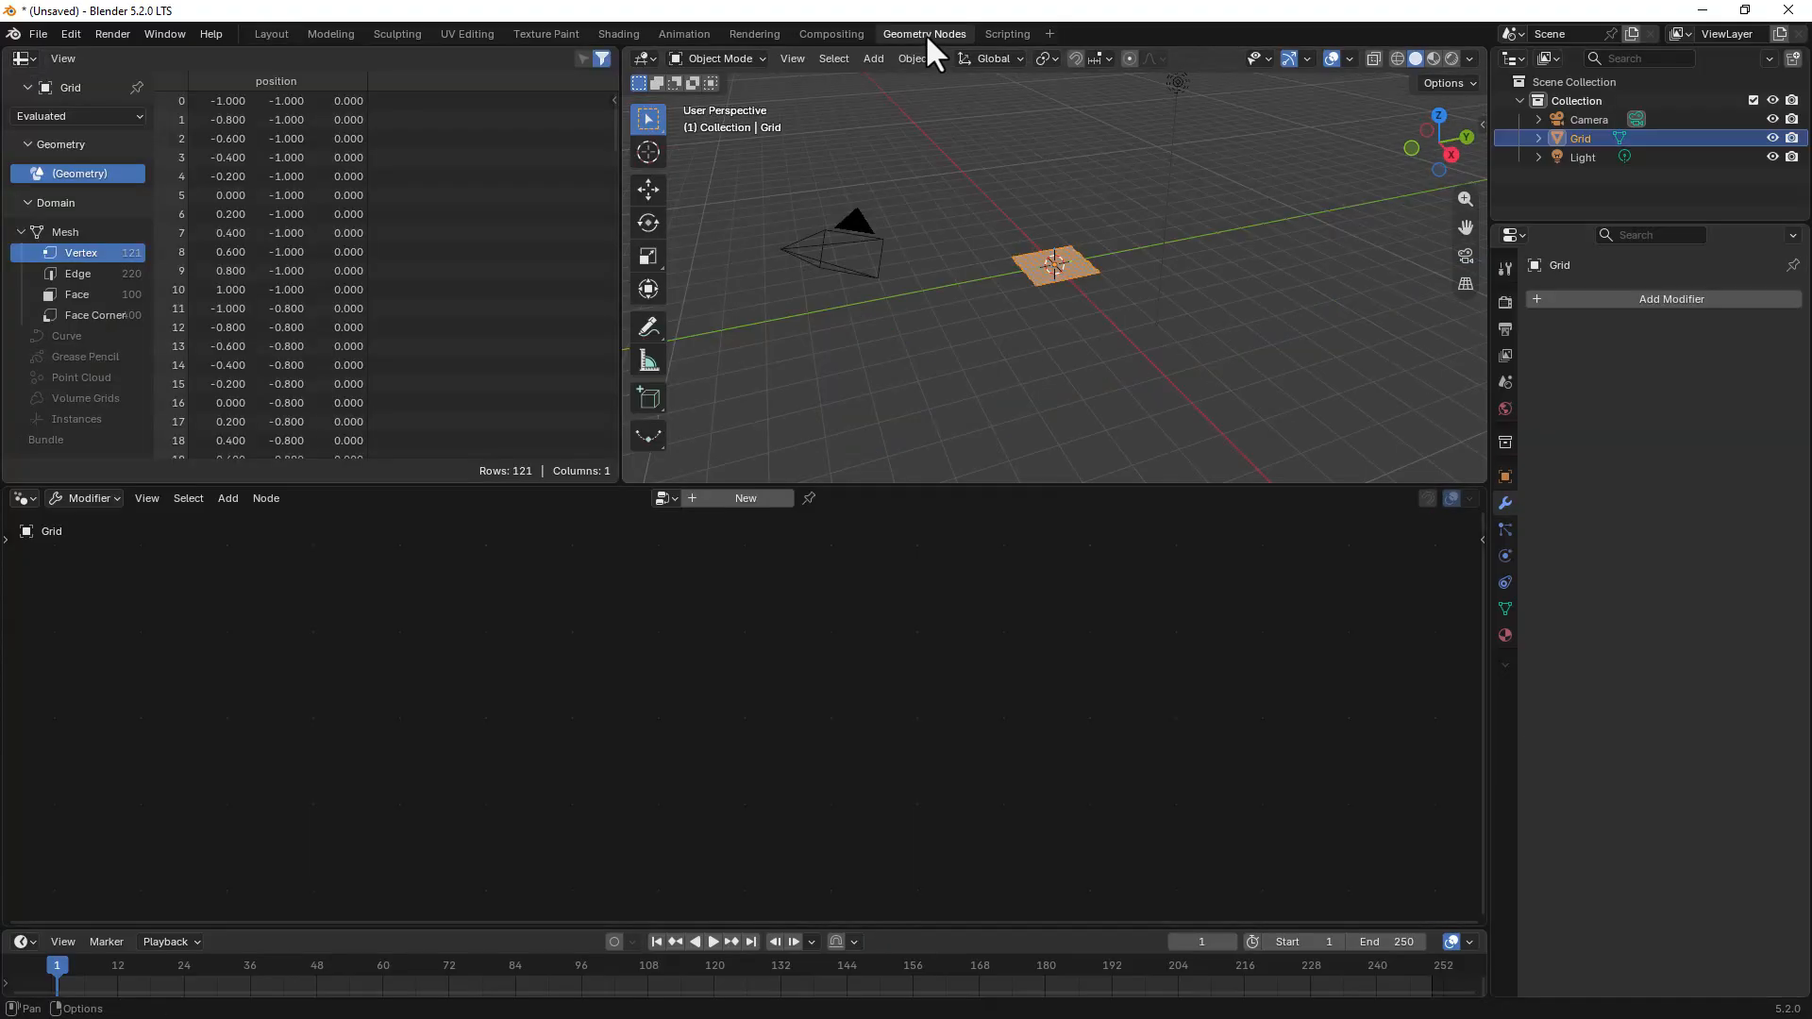
left_click(766, 495)
left_click_drag(1034, 734, 1038, 596)
scroll(557, 802, "up", 1)
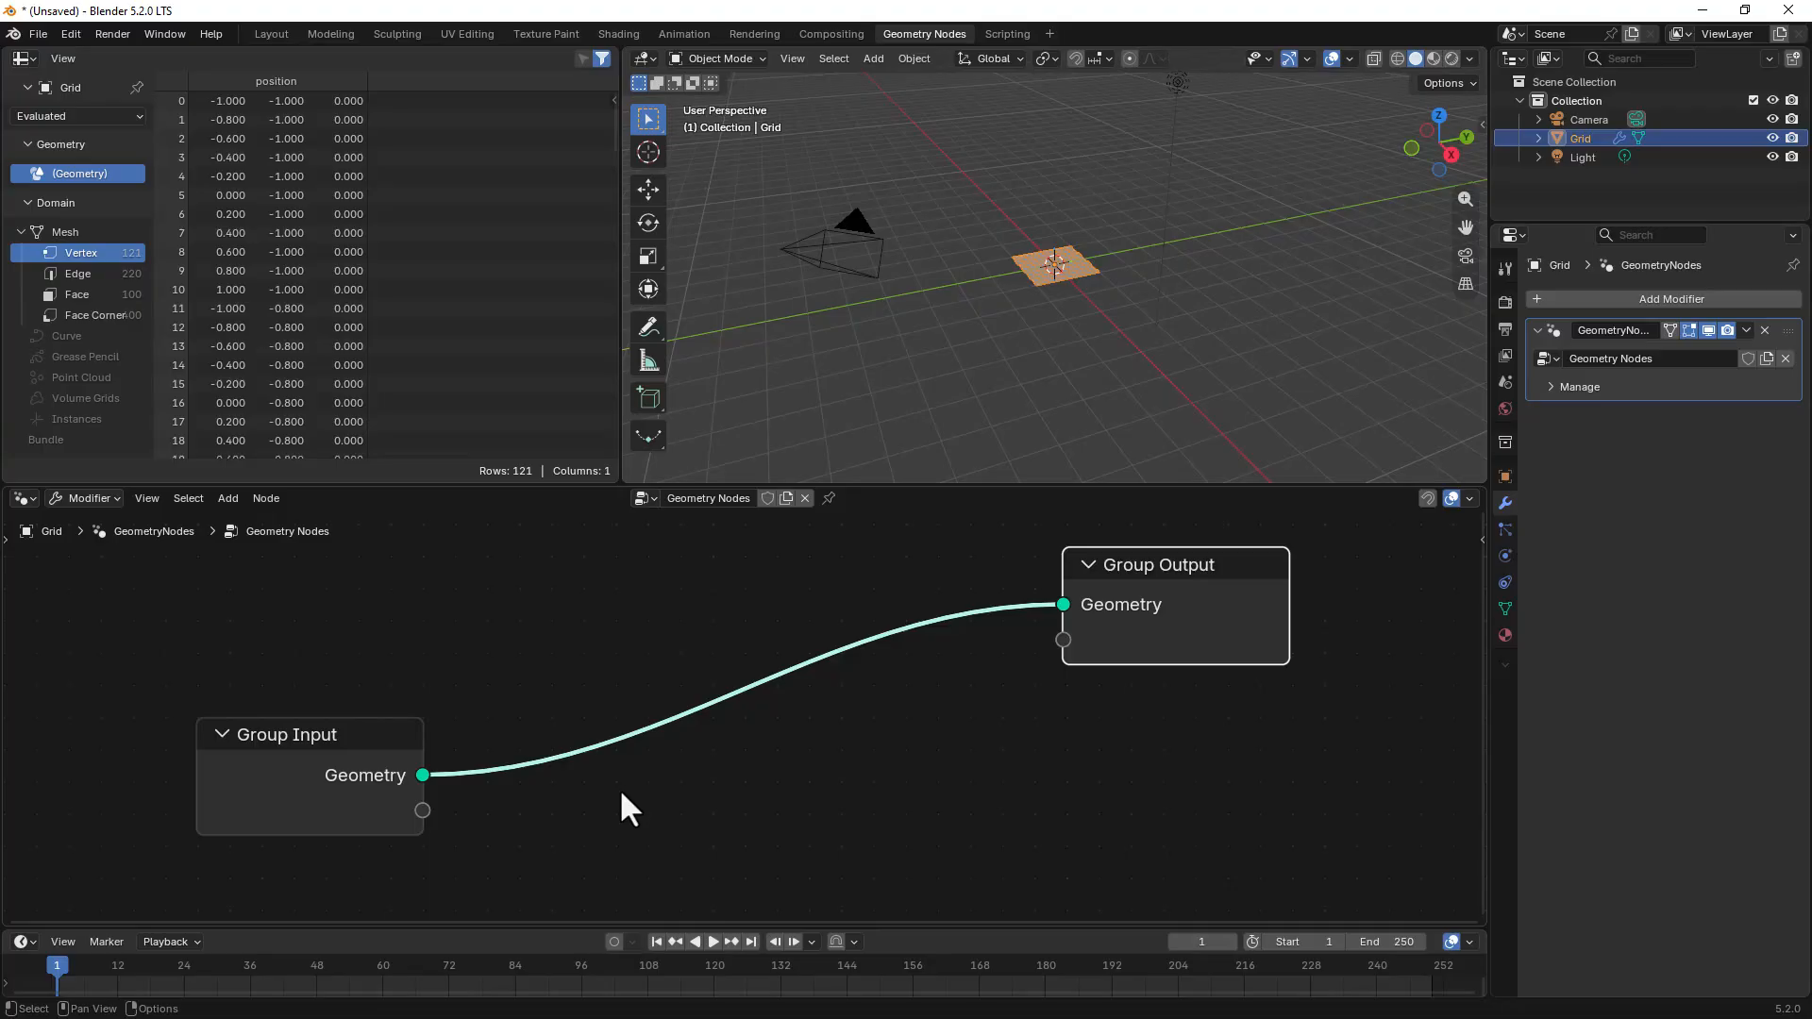
Step: Insert a Subdivide Mesh node on the link between Group Input and Group Output
key("shift+a")
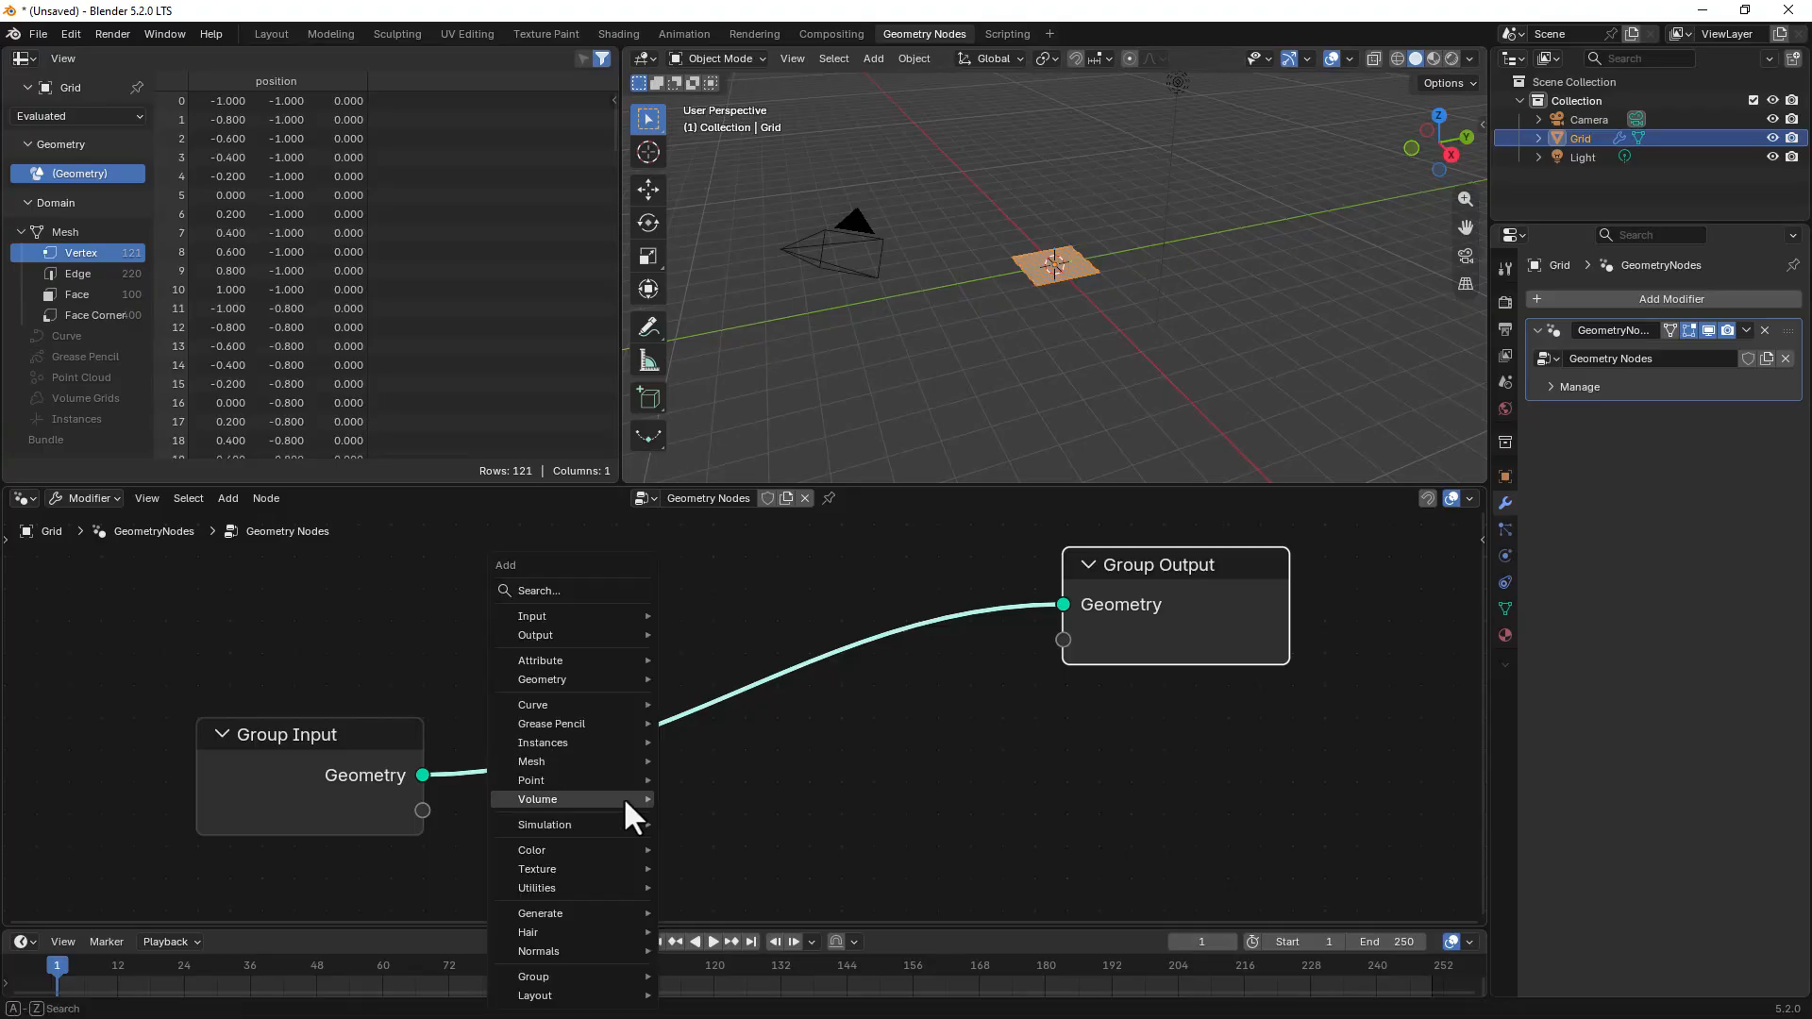
left_click(585, 592)
type("sub")
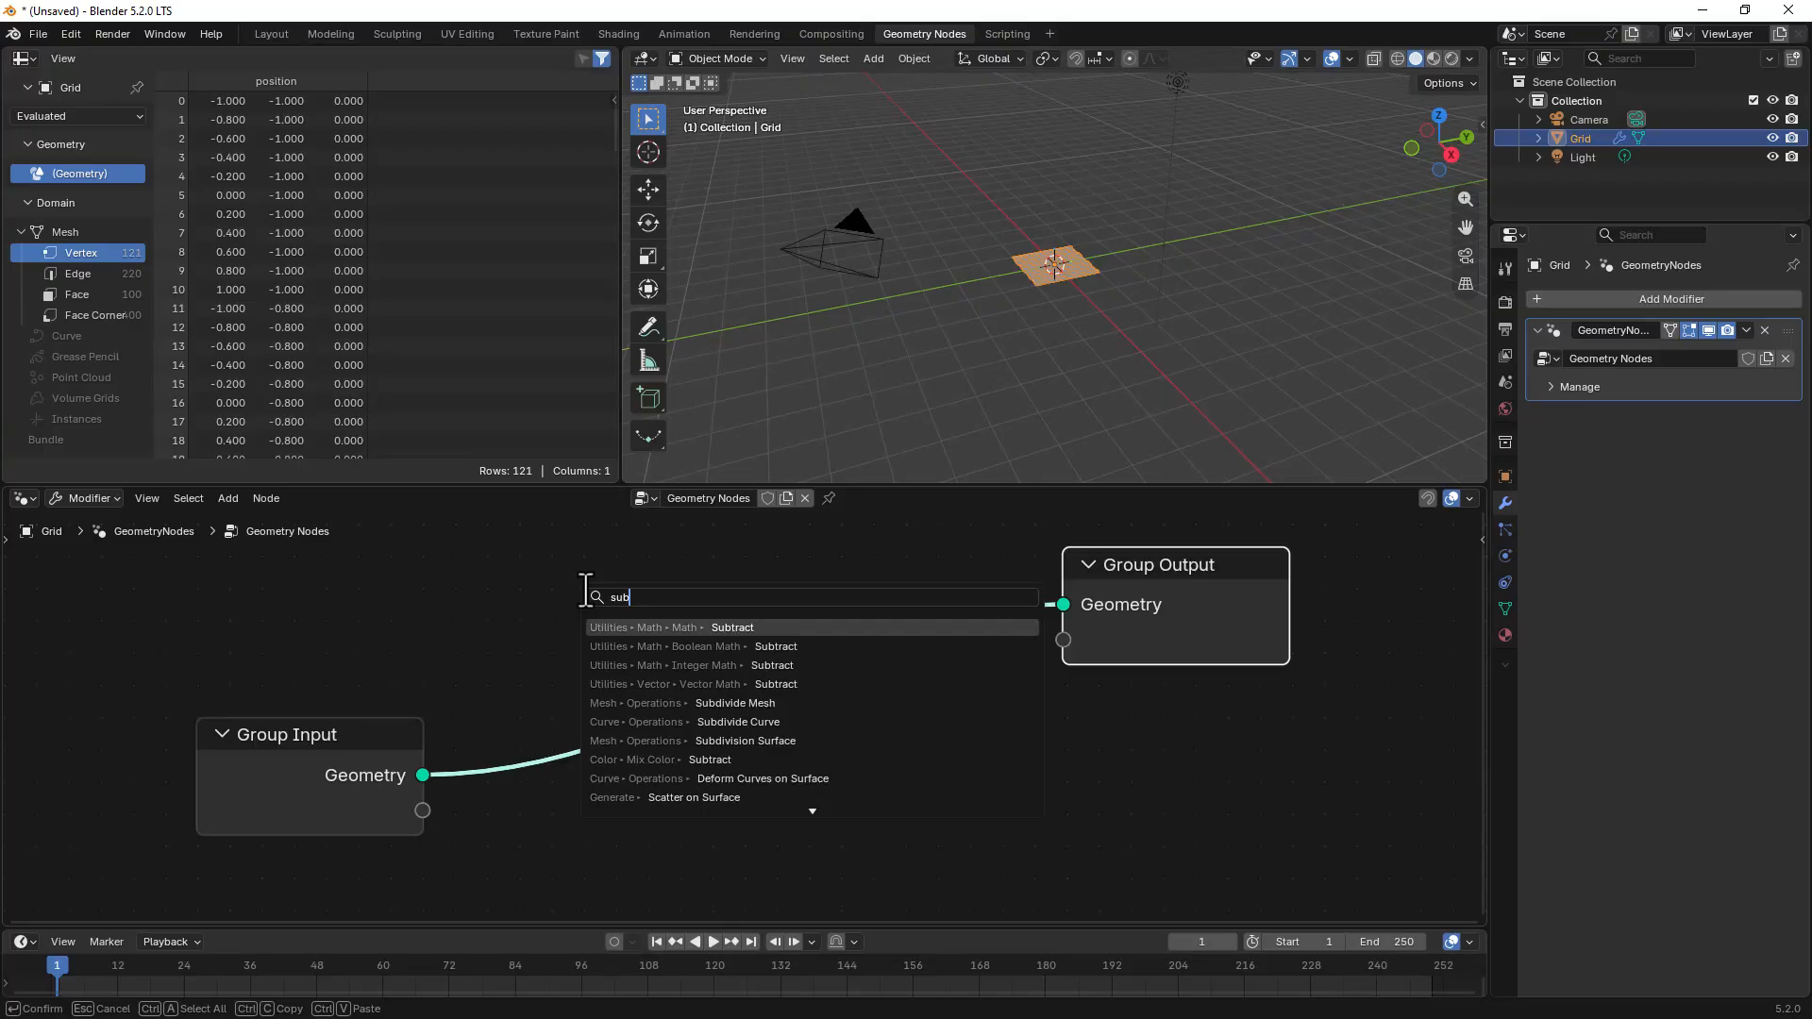
left_click(721, 703)
left_click(642, 705)
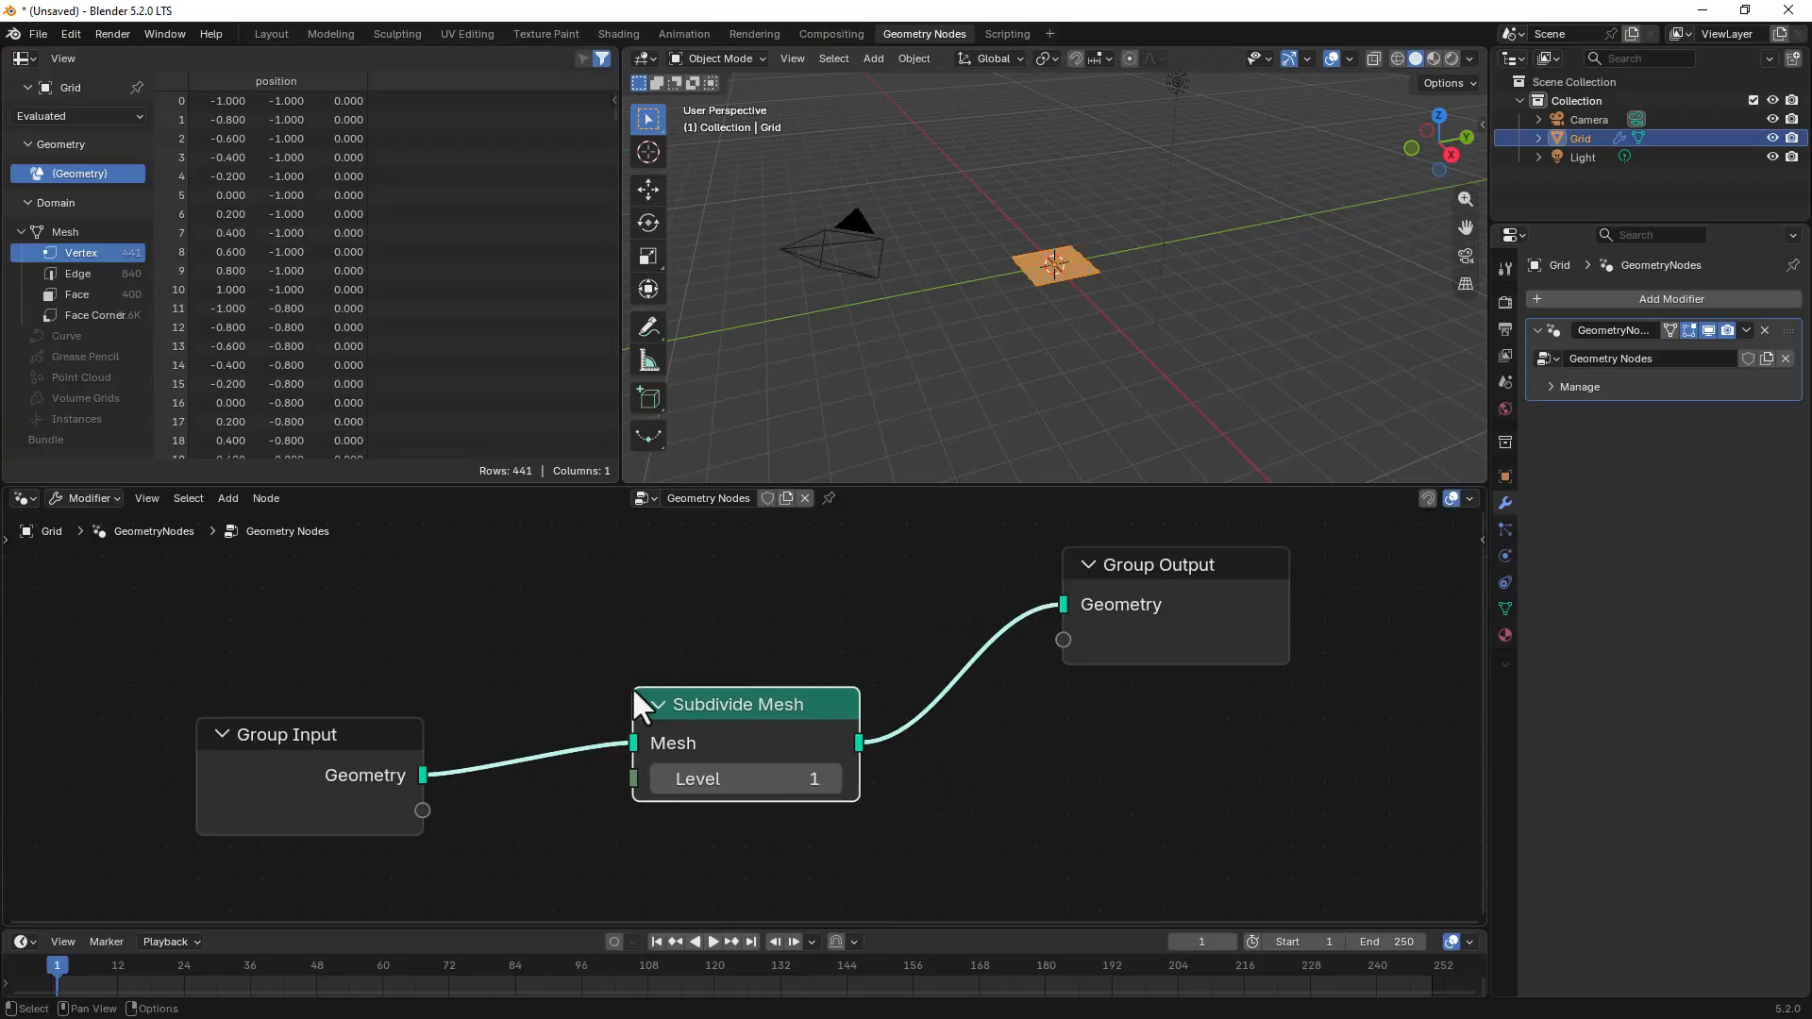
Step: Try Subdivide Mesh levels from 0 up to 3 on the grid and restore level 1
scroll(1032, 331, "up", 8)
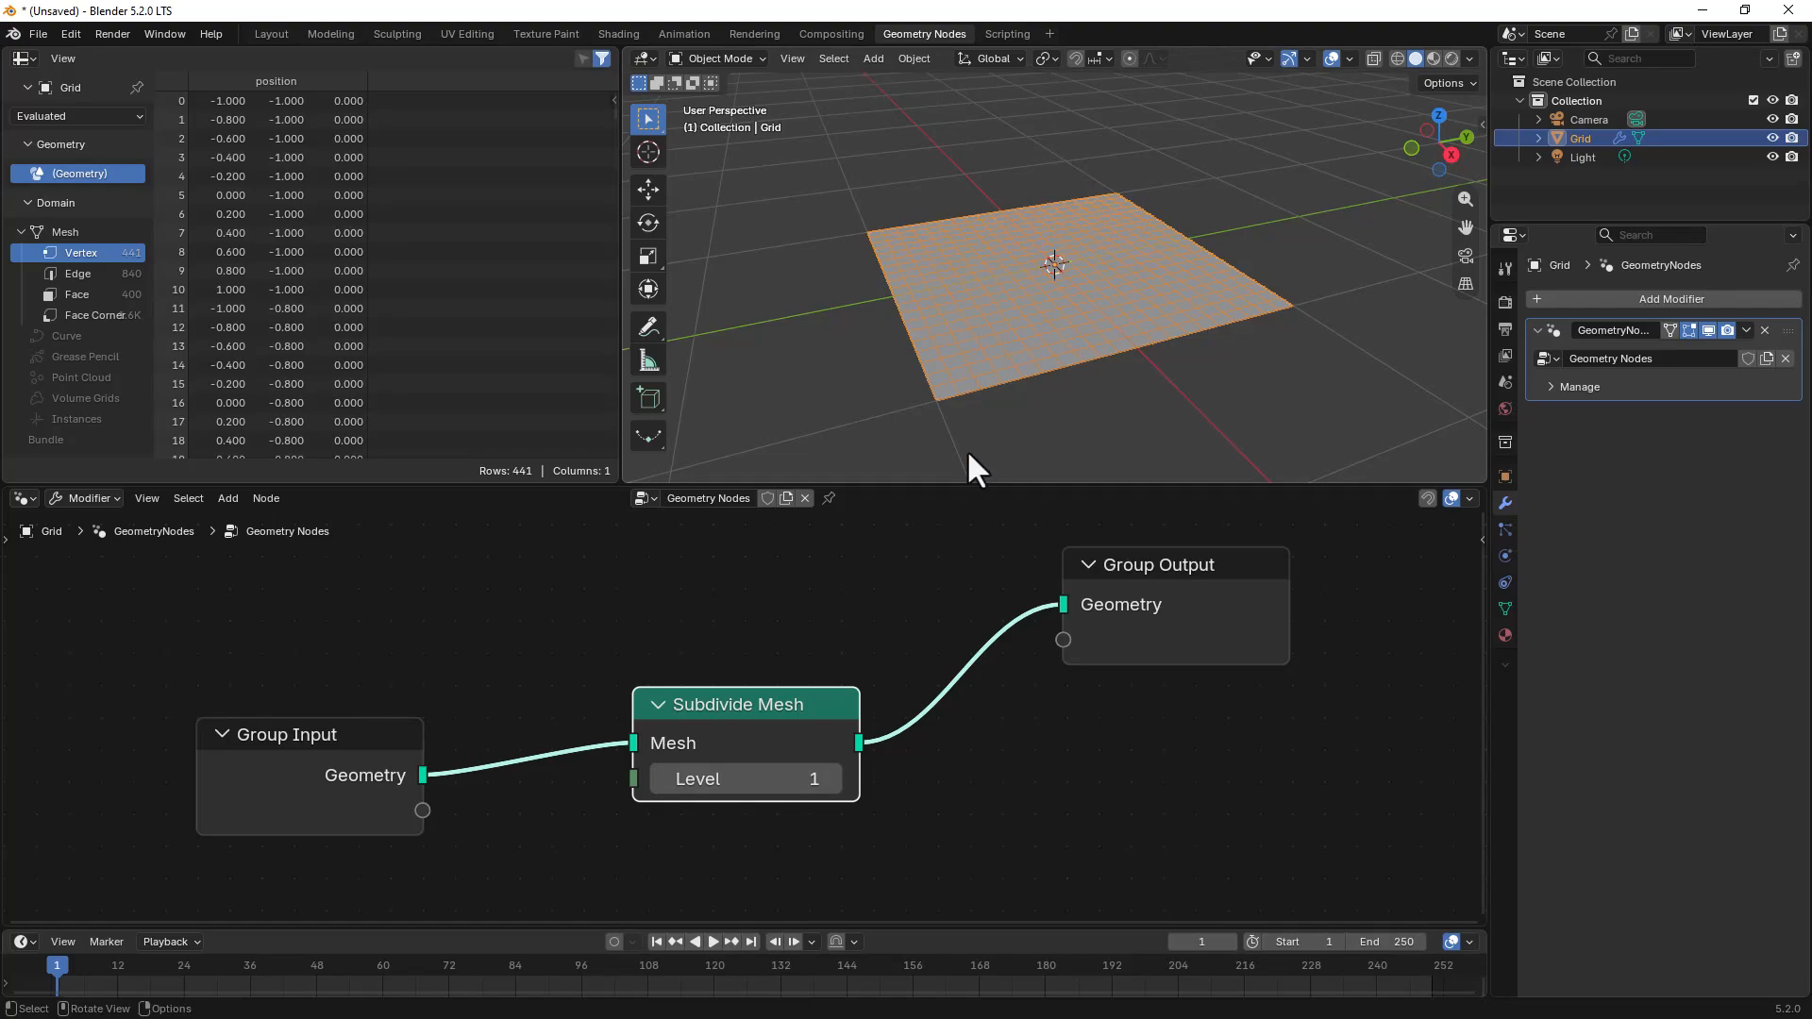
left_click(660, 779)
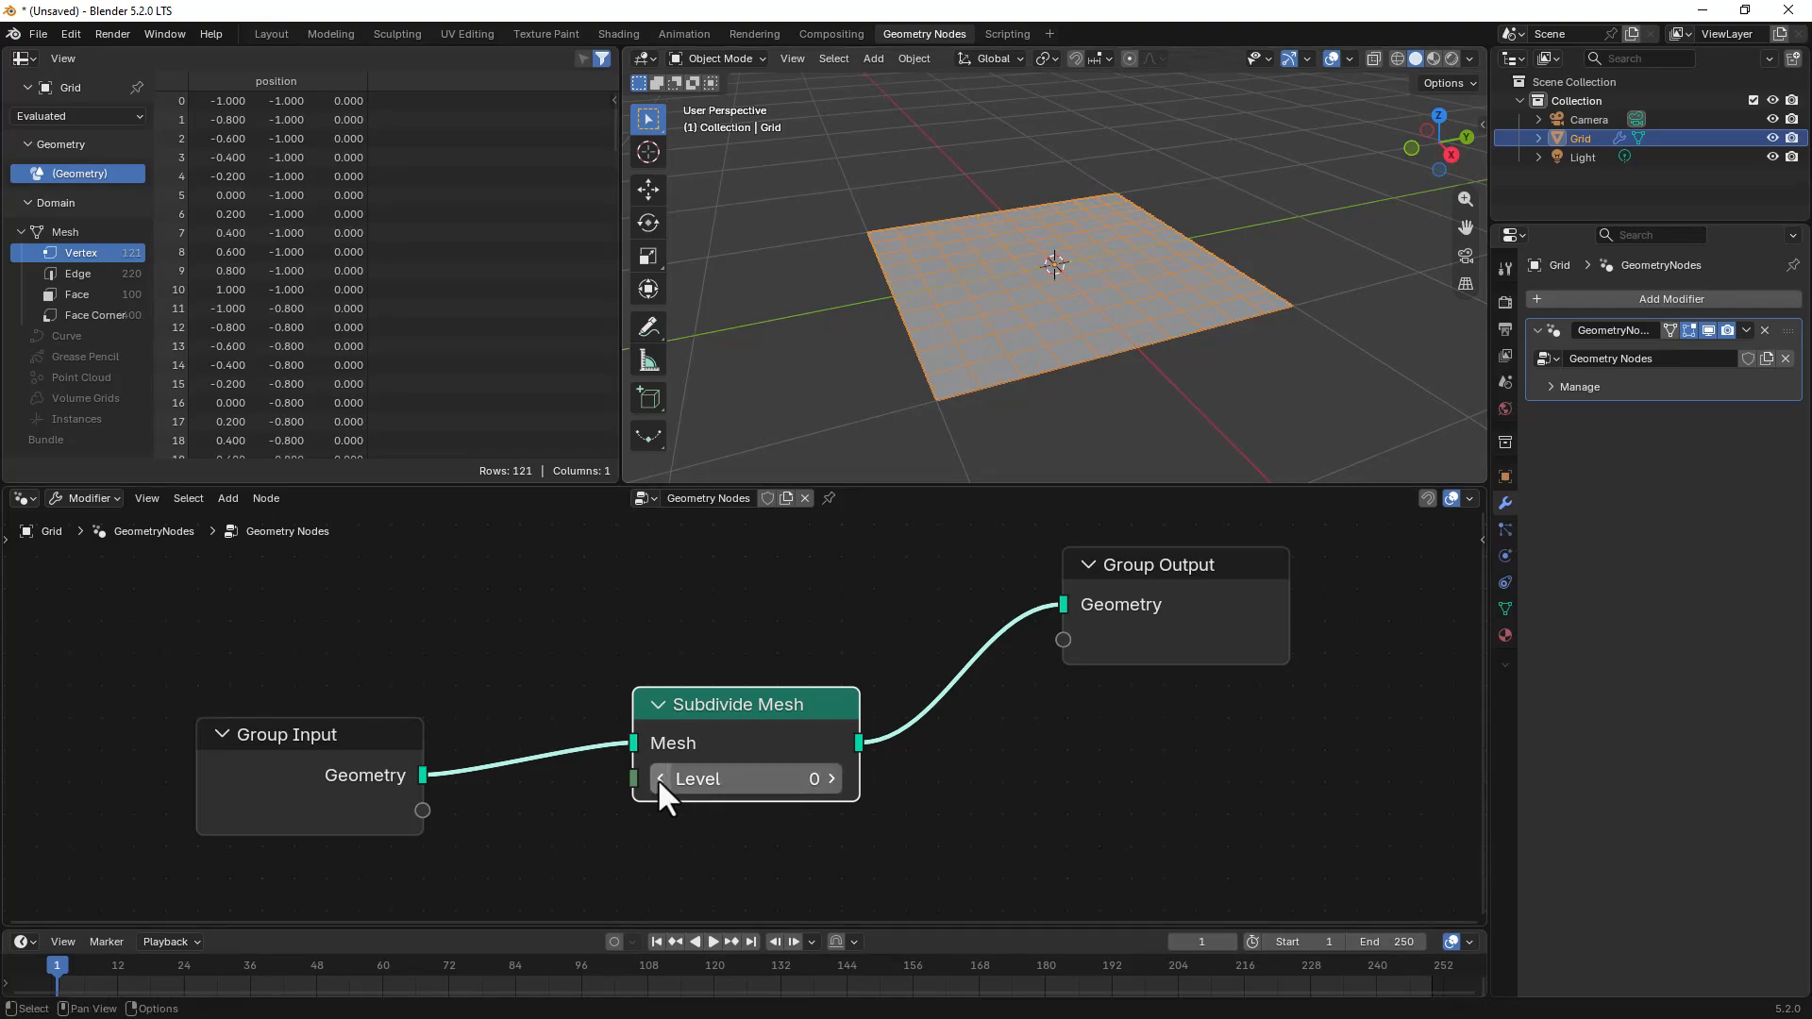
left_click(831, 778)
left_click(831, 778)
left_click(832, 779)
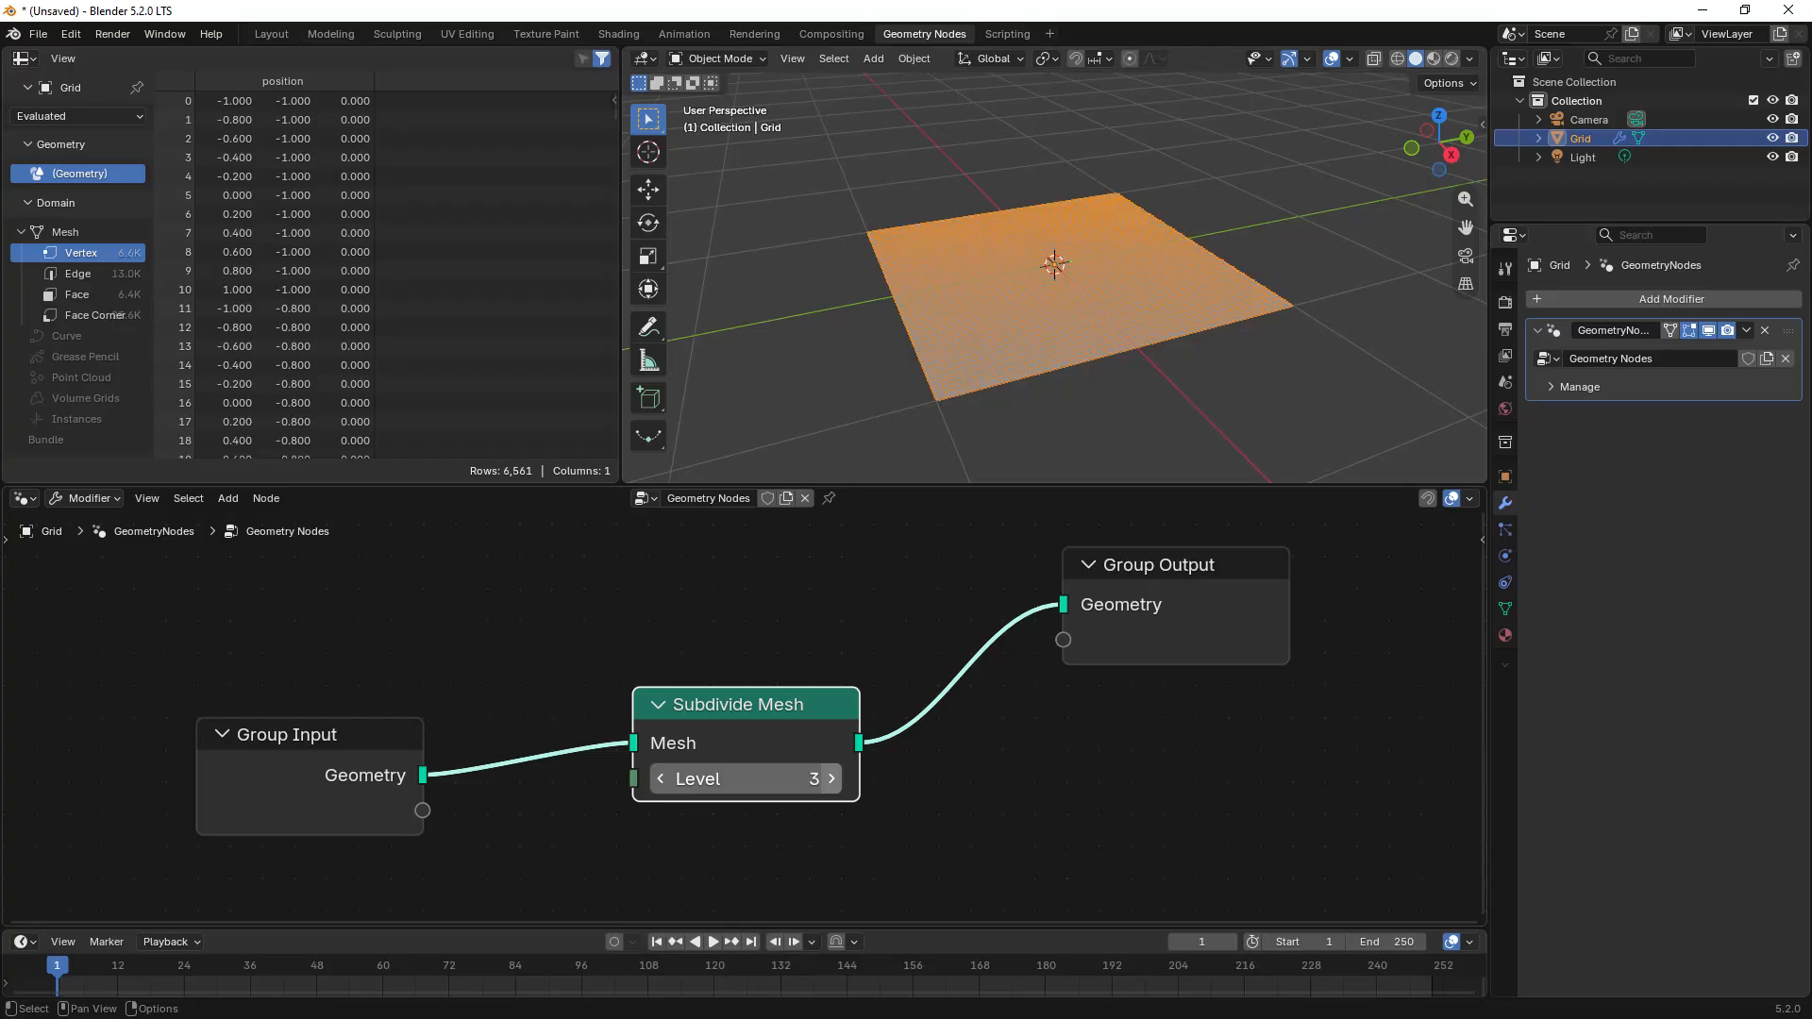
left_click(660, 779)
left_click(659, 780)
scroll(1022, 343, "up", 2)
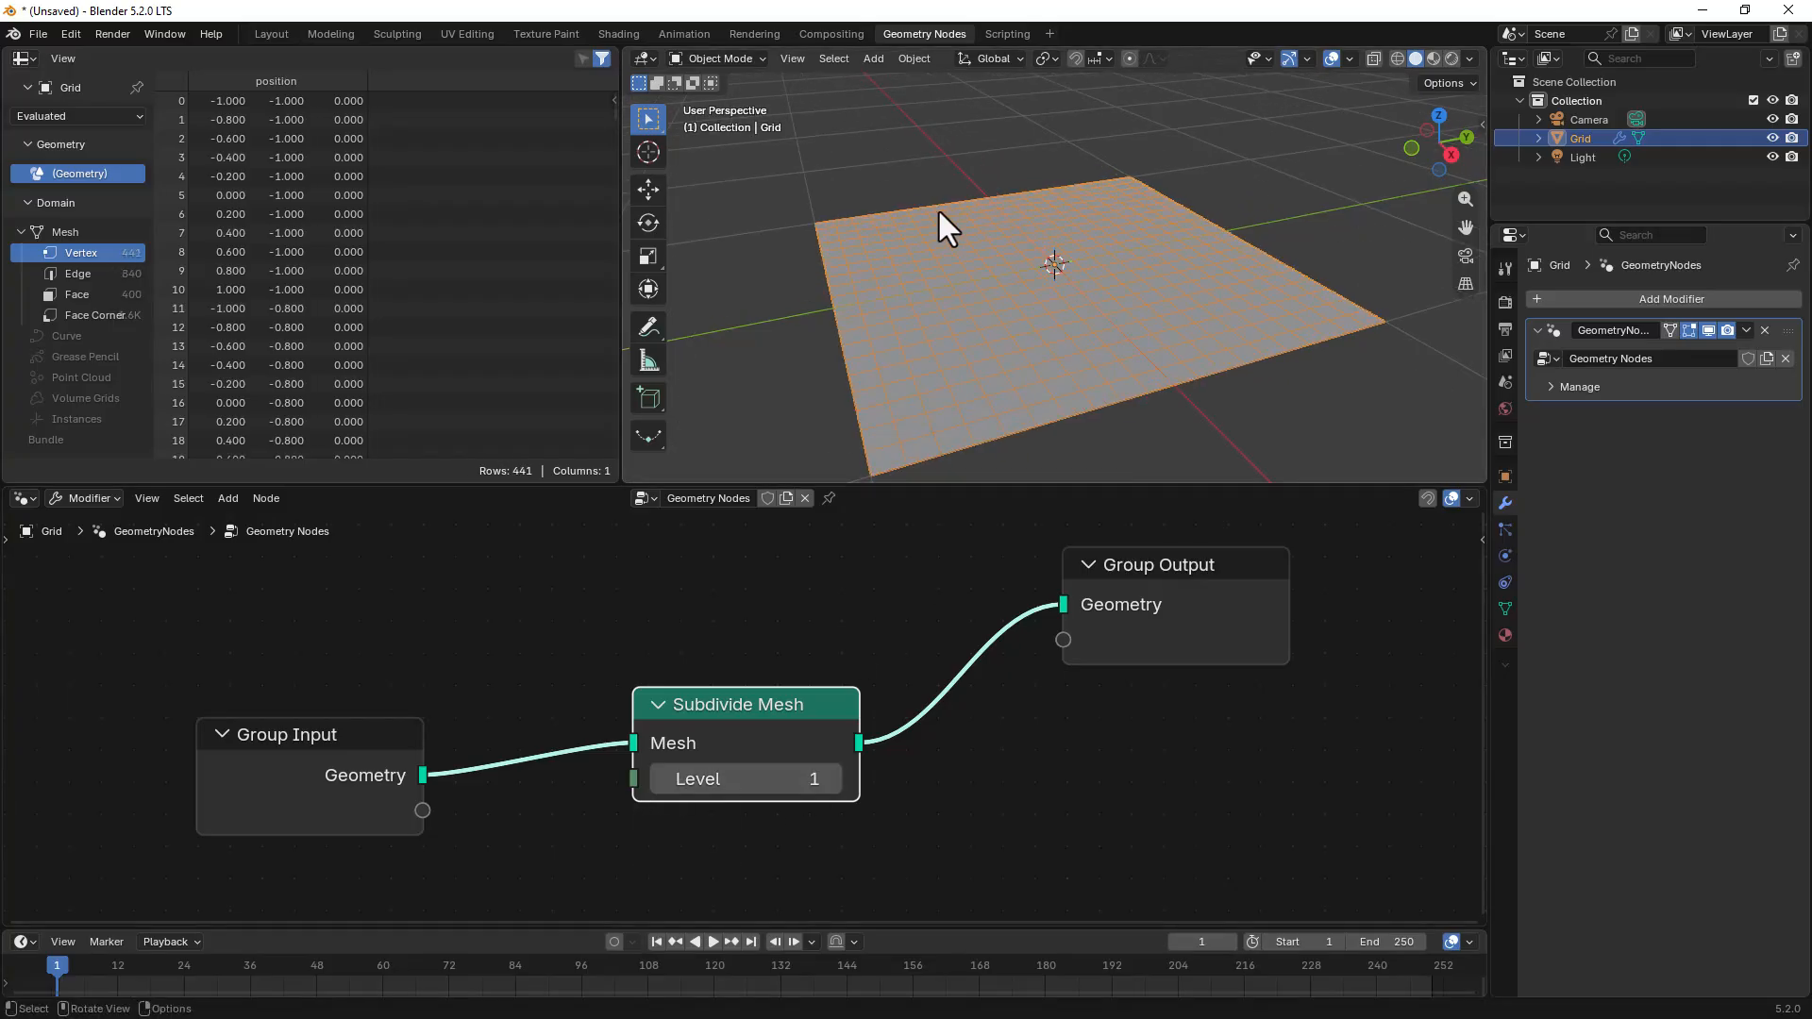
scroll(1105, 314, "down", 2)
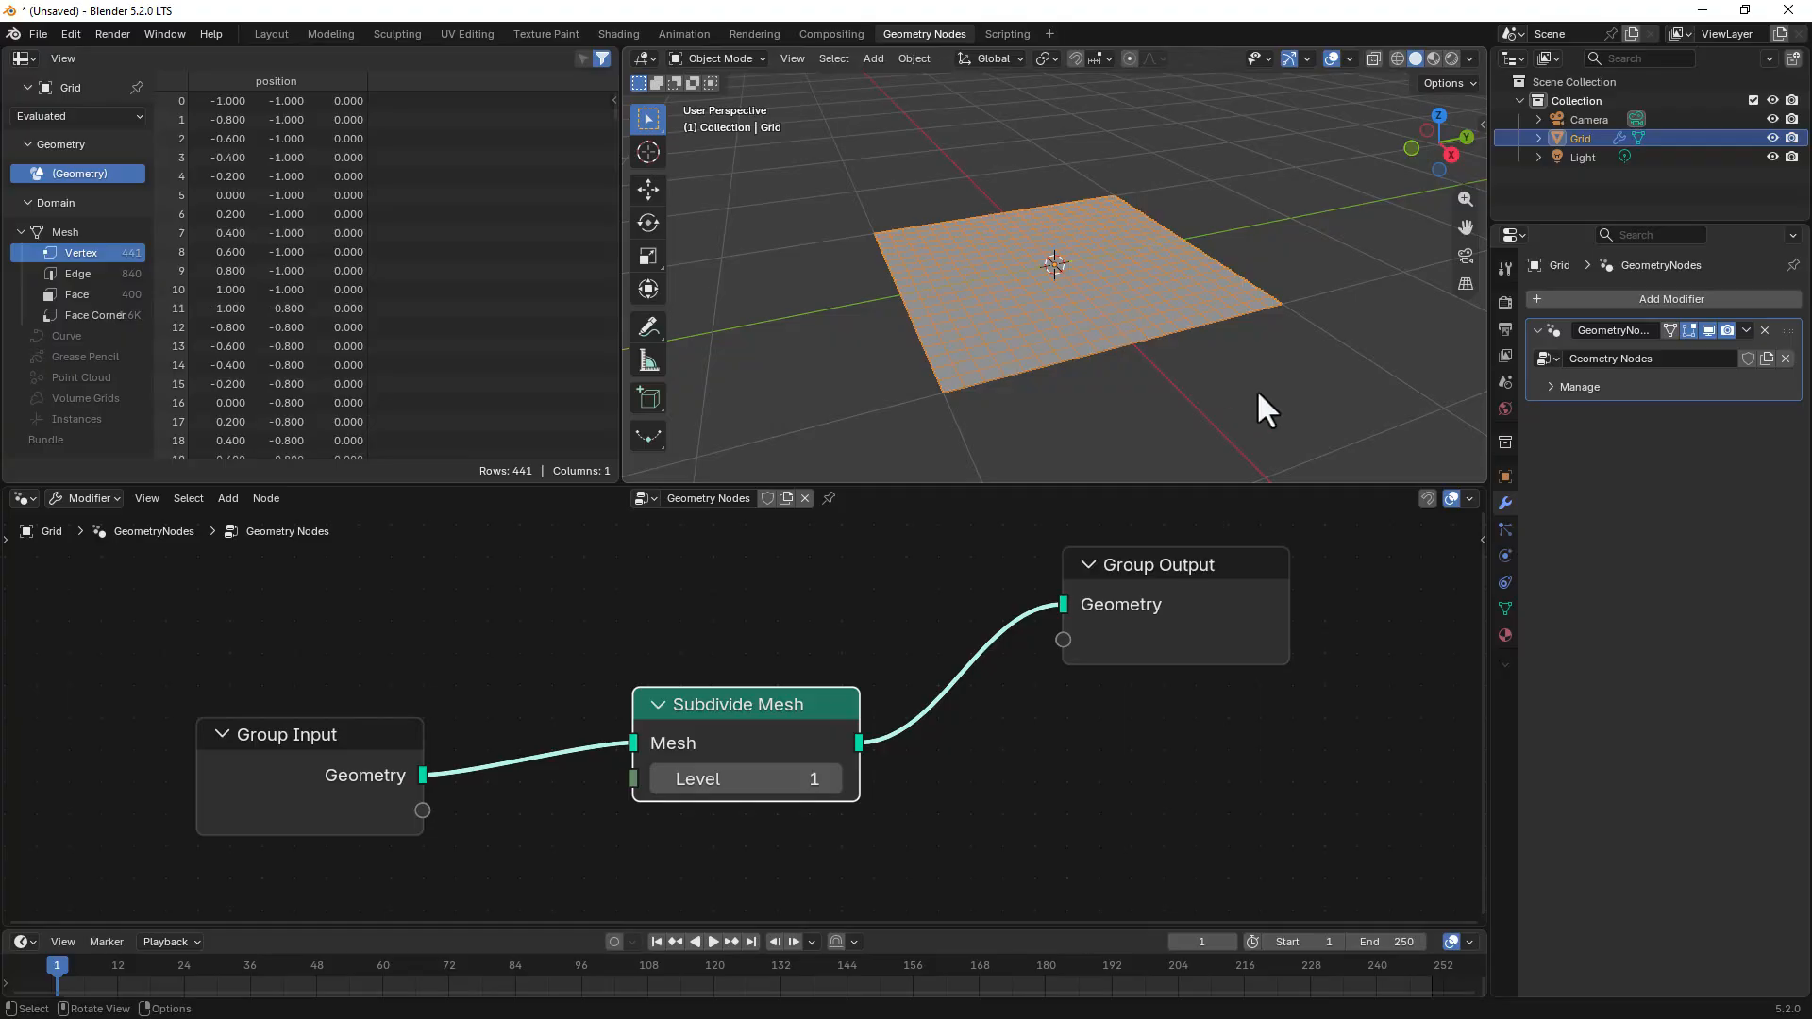
Step: Show the grid's object properties with the Viewport Display settings that contain the Wireframe option
left_click(1504, 477)
left_click(1535, 748)
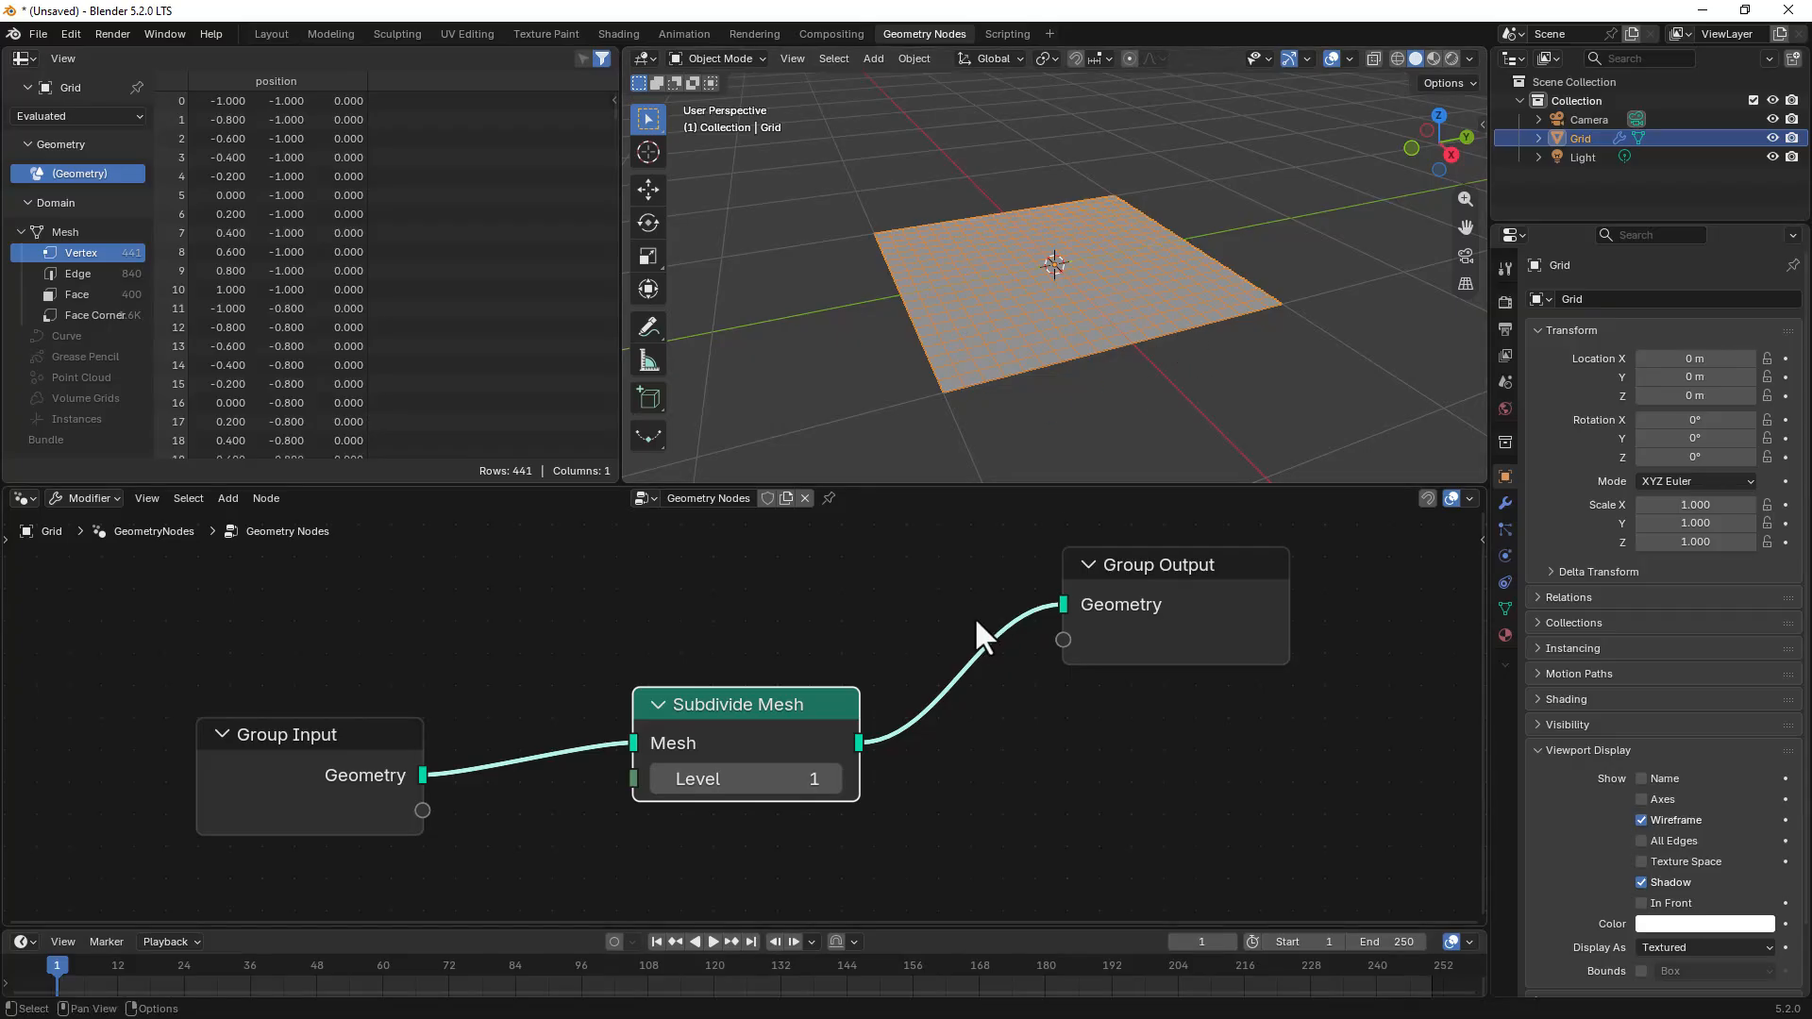
Step: Move the Subdivide Mesh node slightly up between the Group Input and Group Output nodes
middle_click_drag(977, 618, 1031, 595)
scroll(1011, 614, "down", 1)
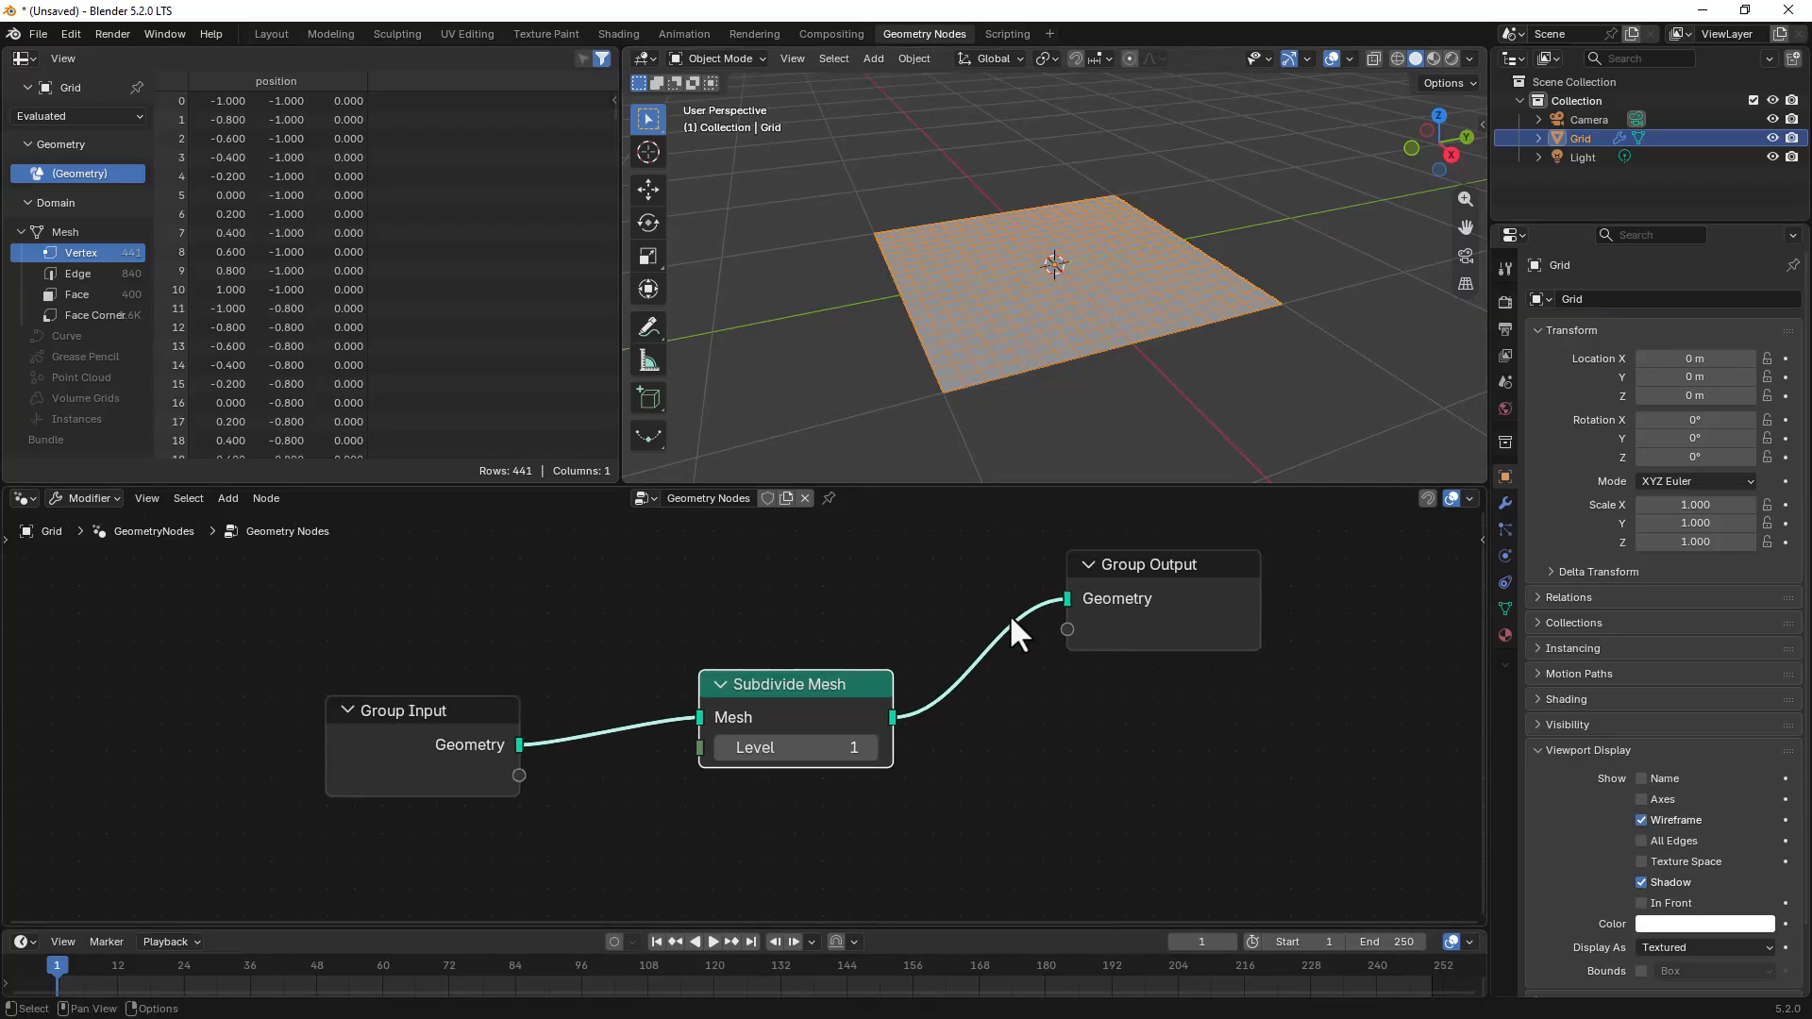
scroll(935, 646, "down", 1)
mouse_move(943, 660)
middle_mouse_down()
mouse_move(899, 636)
mouse_move(937, 660)
middle_mouse_up()
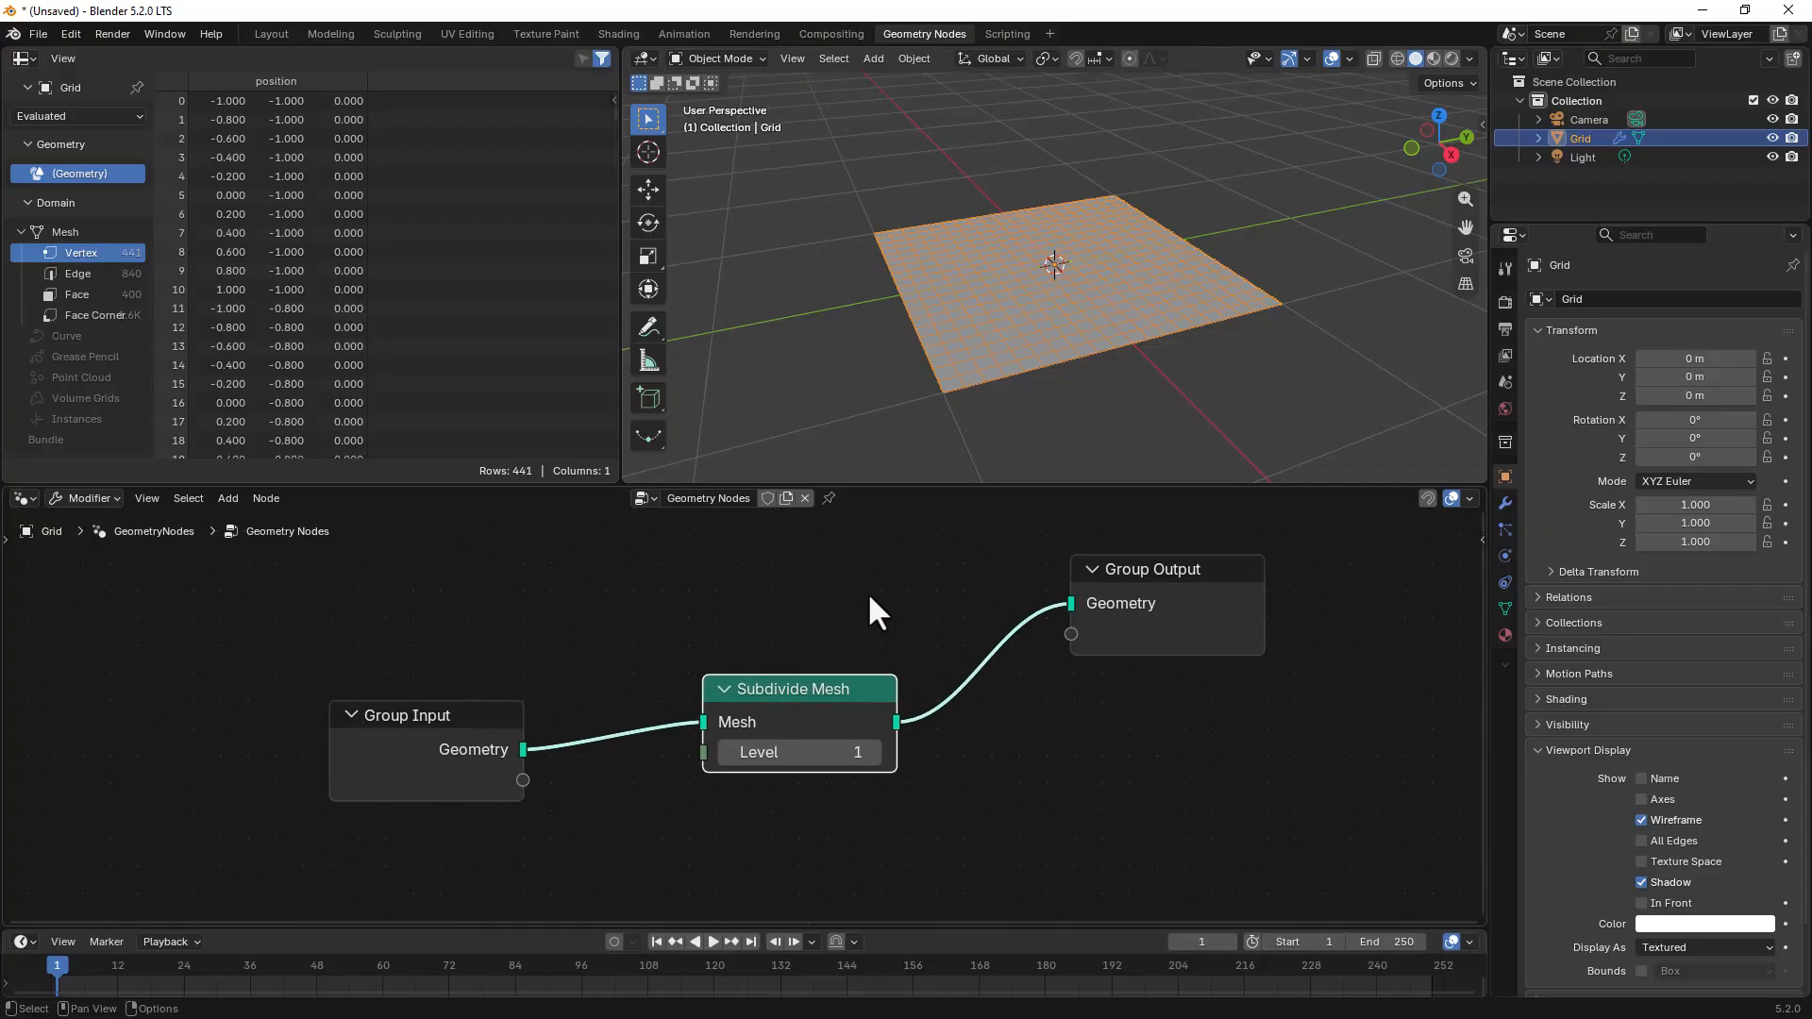
left_click_drag(844, 688, 843, 642)
scroll(824, 665, "up", 2)
scroll(818, 665, "up", 1)
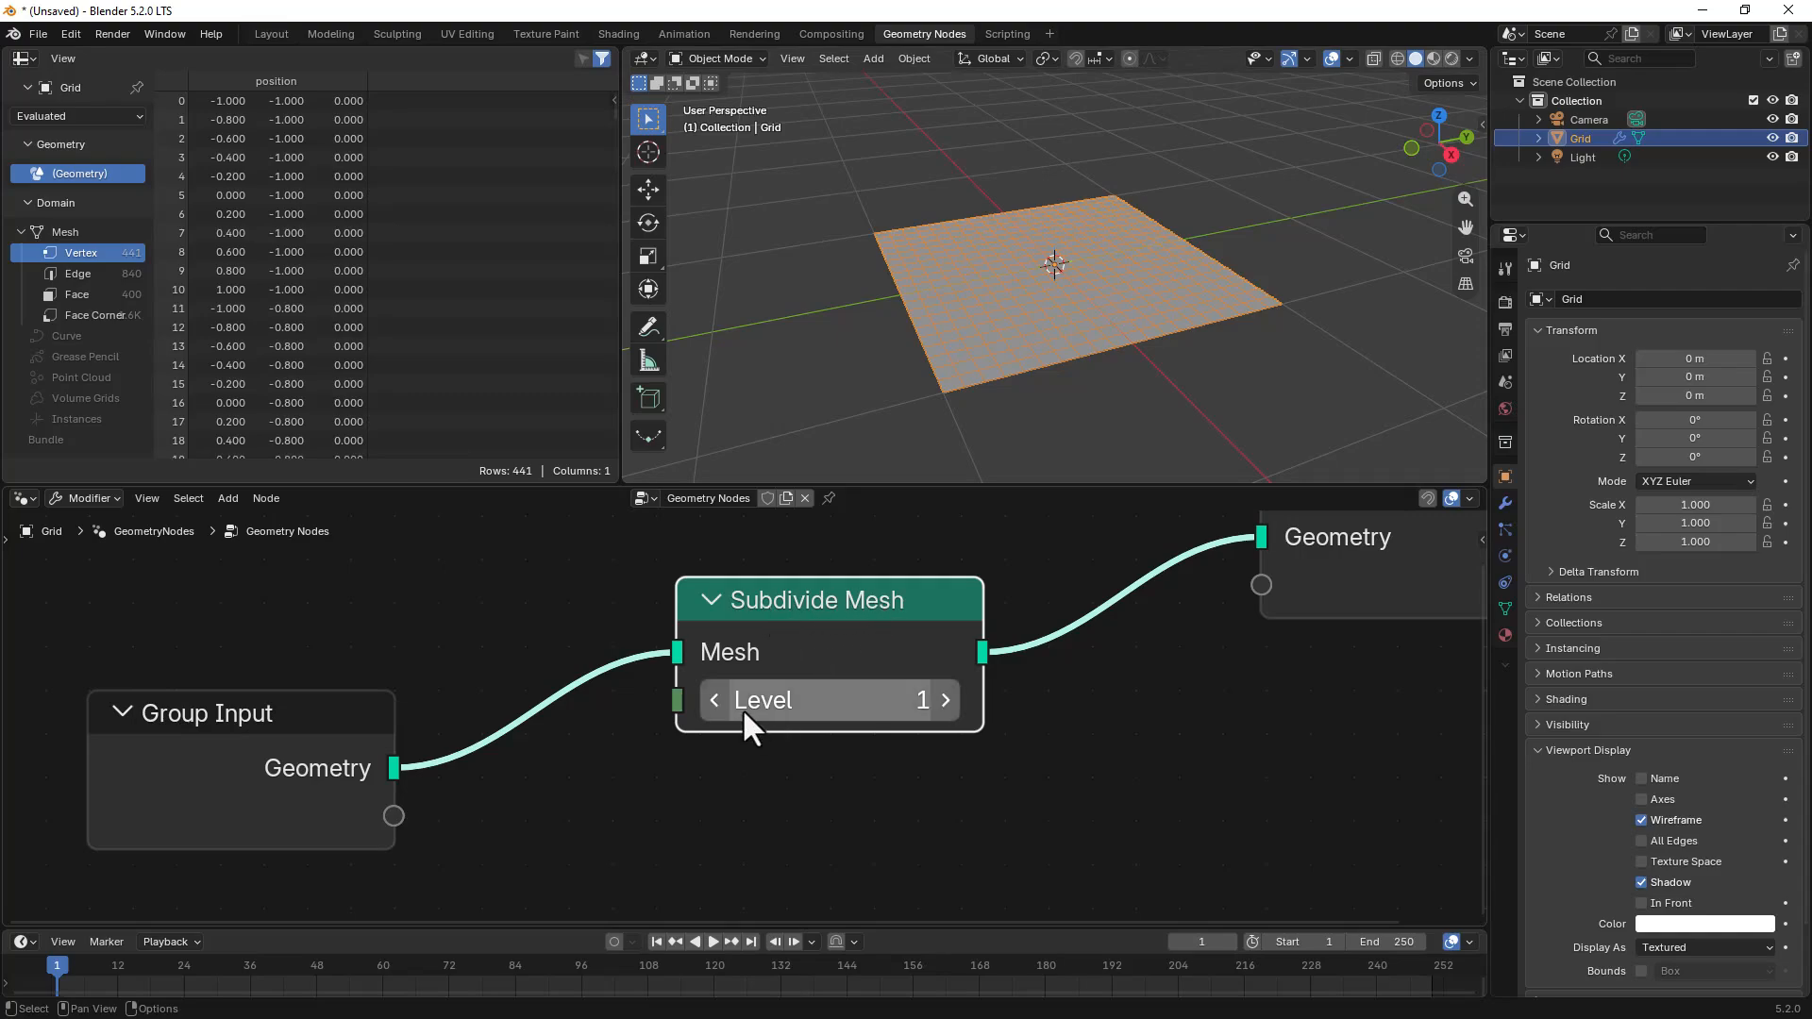
Step: Raise the Subdivide Mesh node's Level to 3 and bring it back to 1
left_click(944, 699)
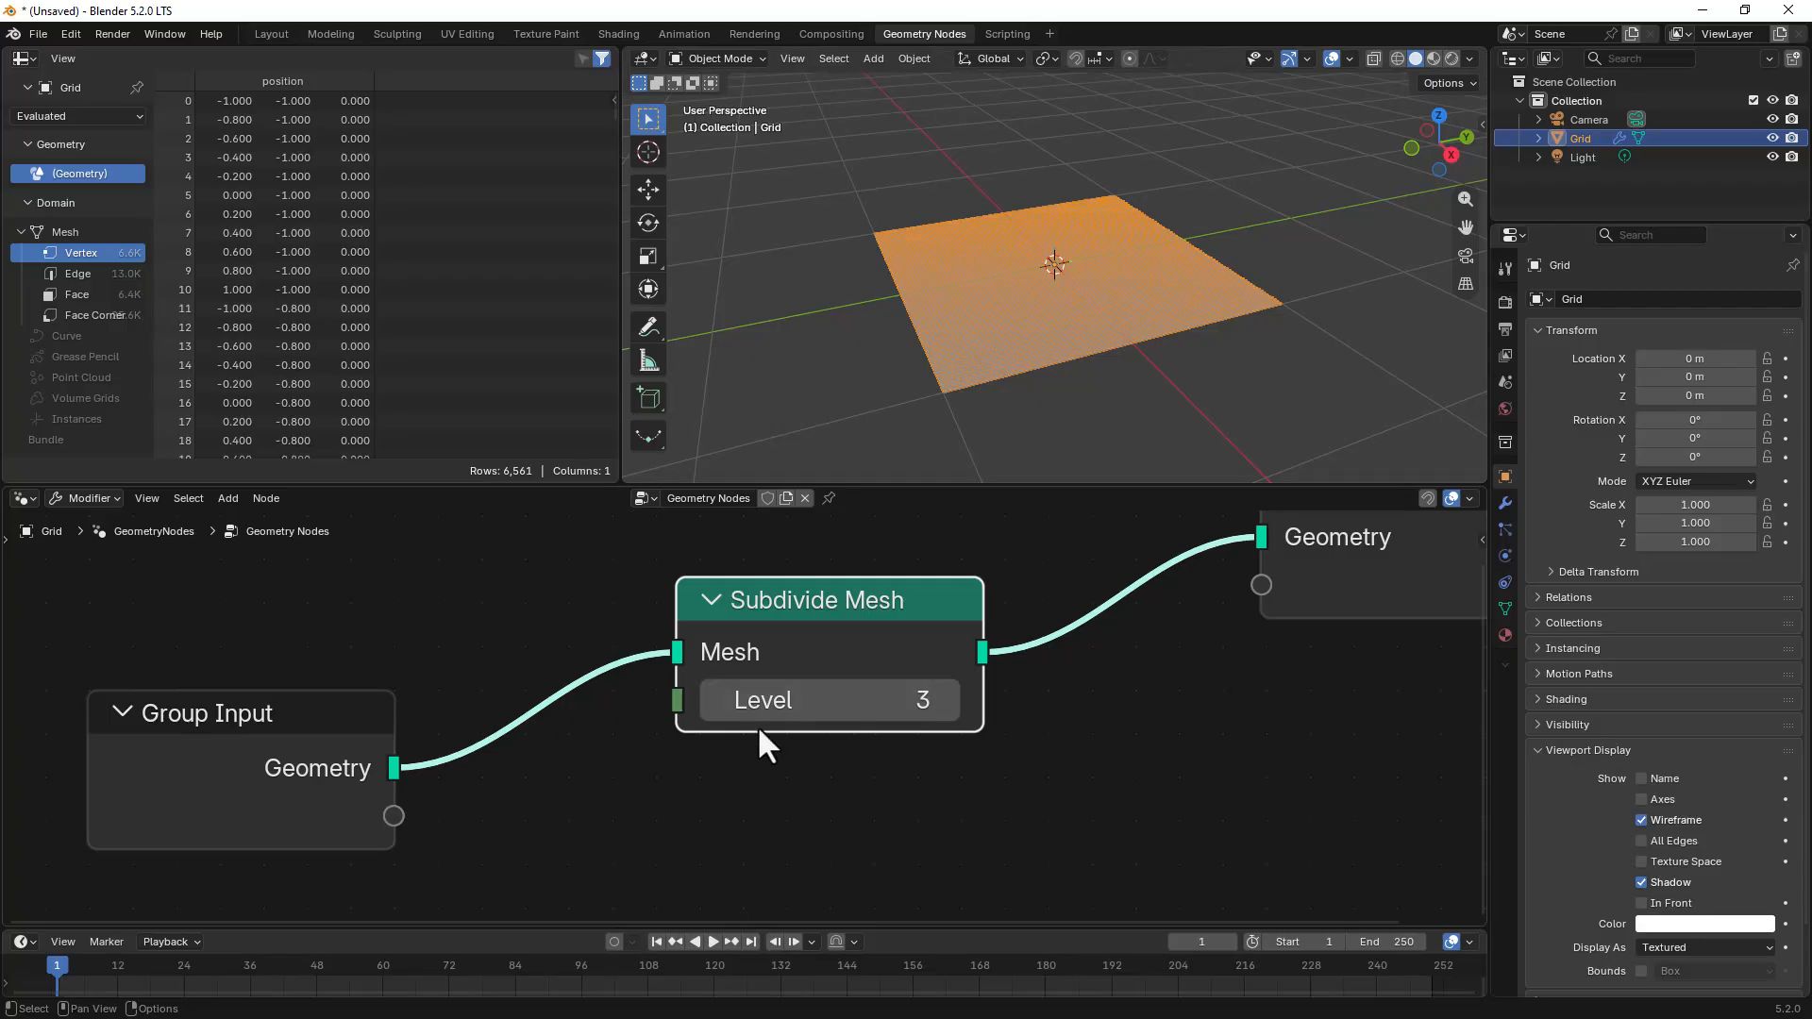
left_click(713, 700)
left_click(713, 700)
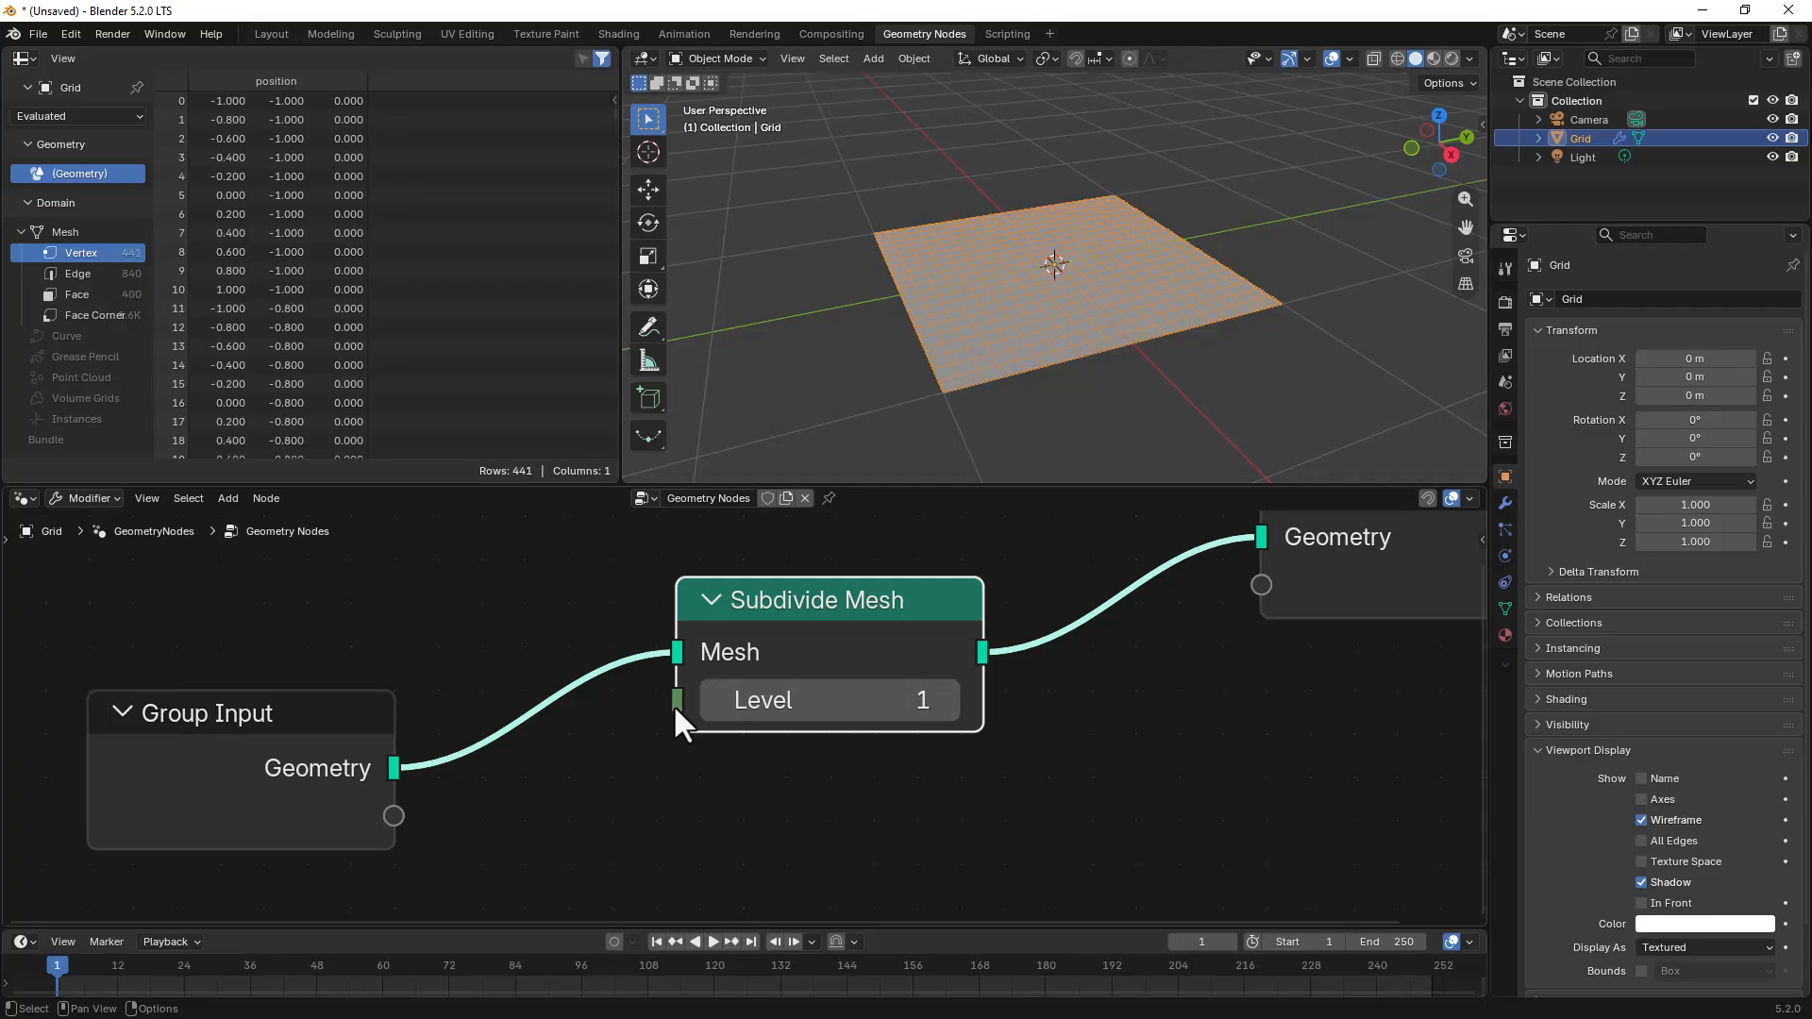
mouse_move(674, 706)
middle_click_drag(557, 785, 686, 692)
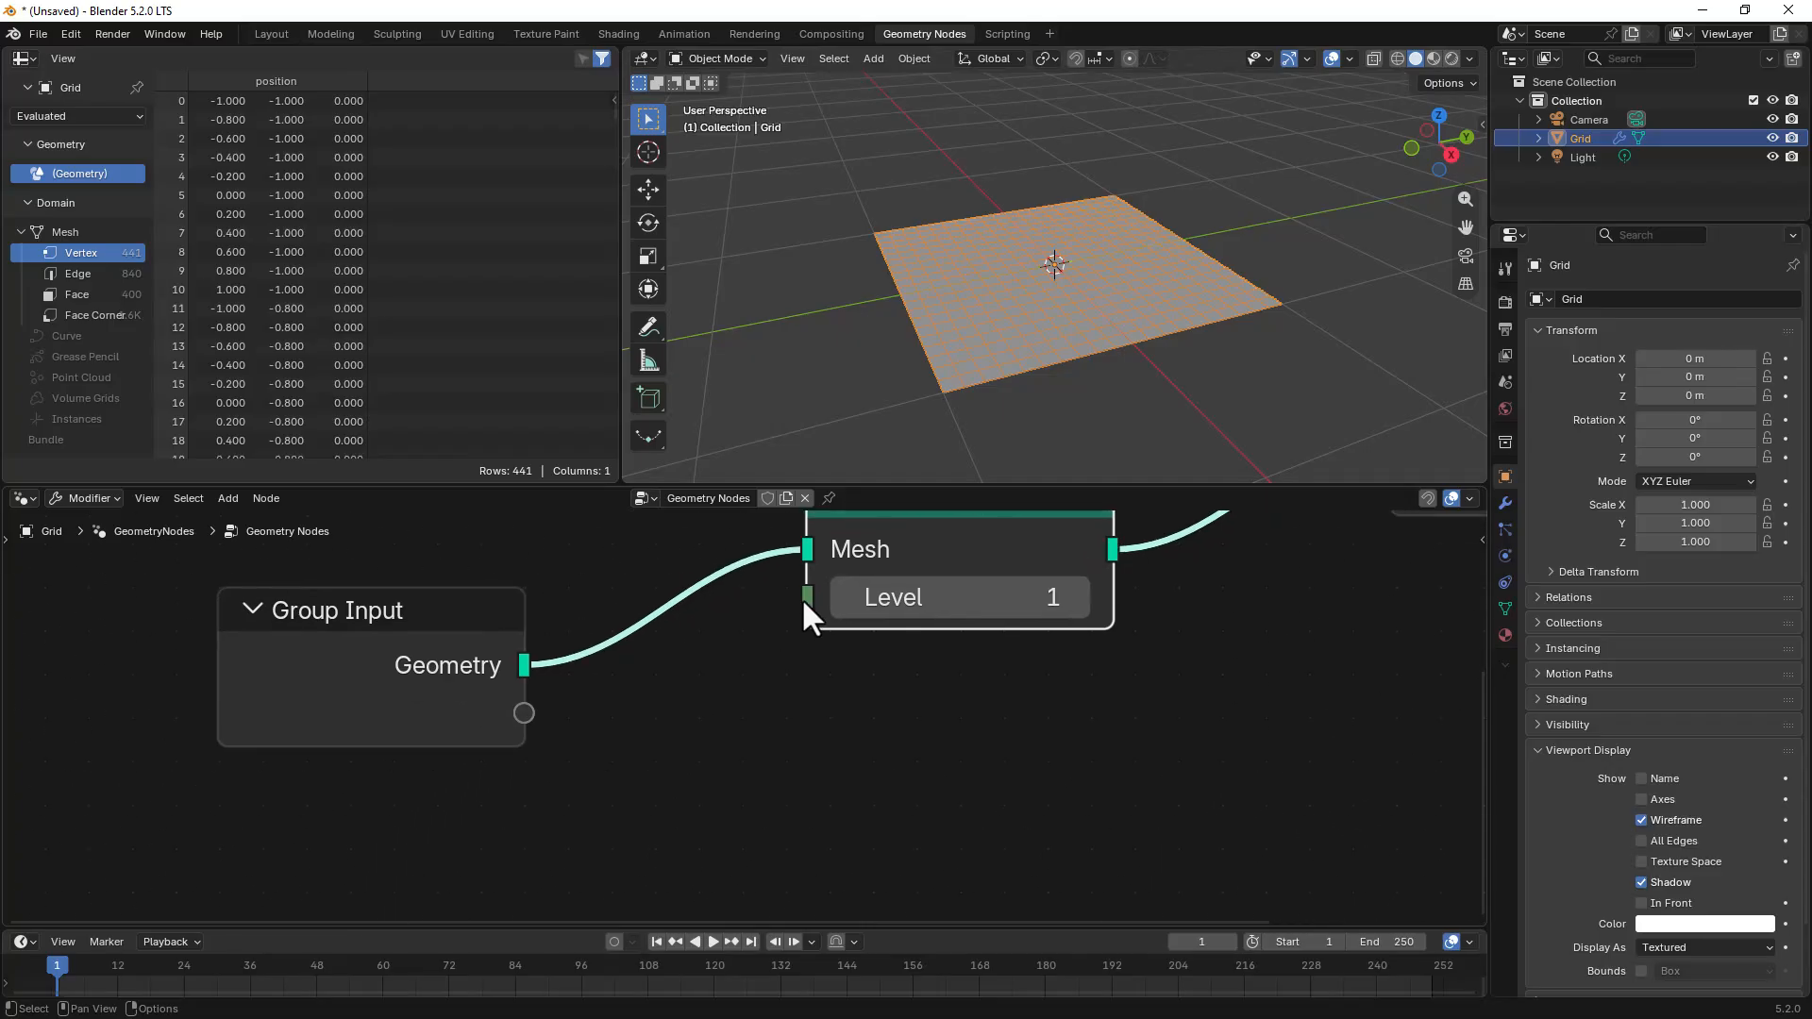
Step: Add an Integer constant node to the node tree and place it just below the Group Input node
left_click(694, 804)
middle_click_drag(706, 765, 734, 801)
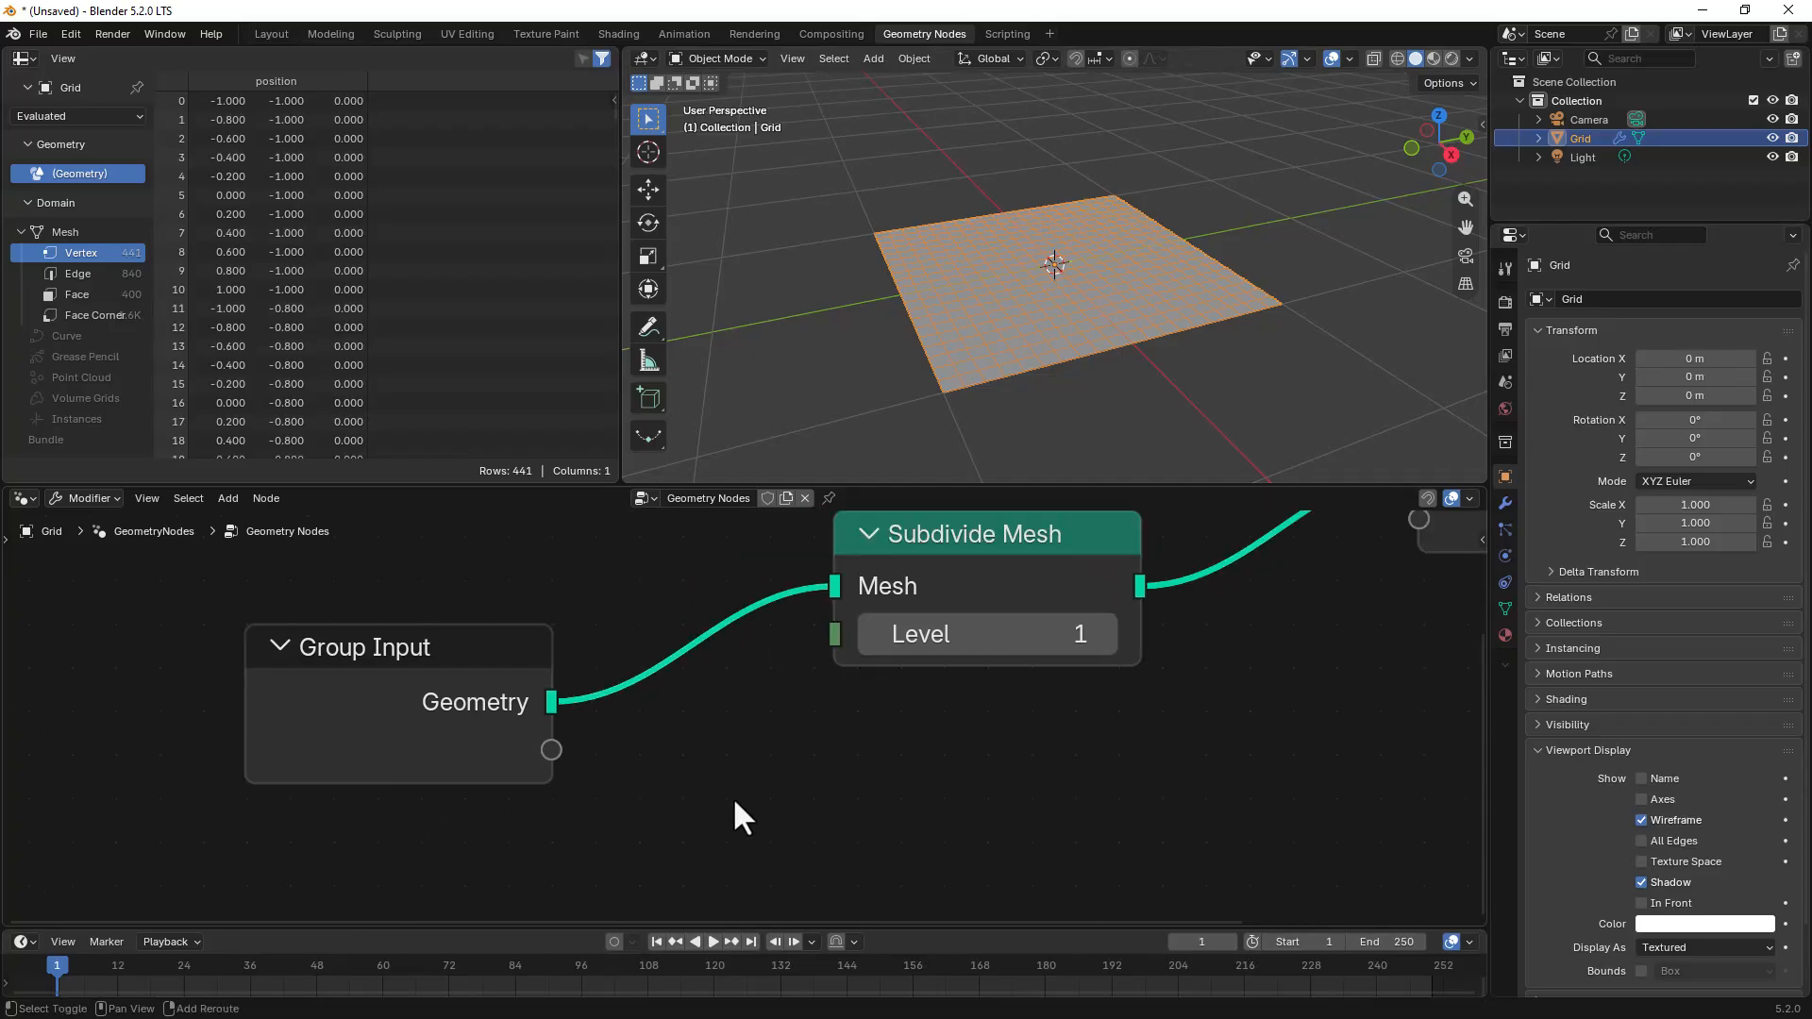
key("shift+a")
mouse_move(674, 613)
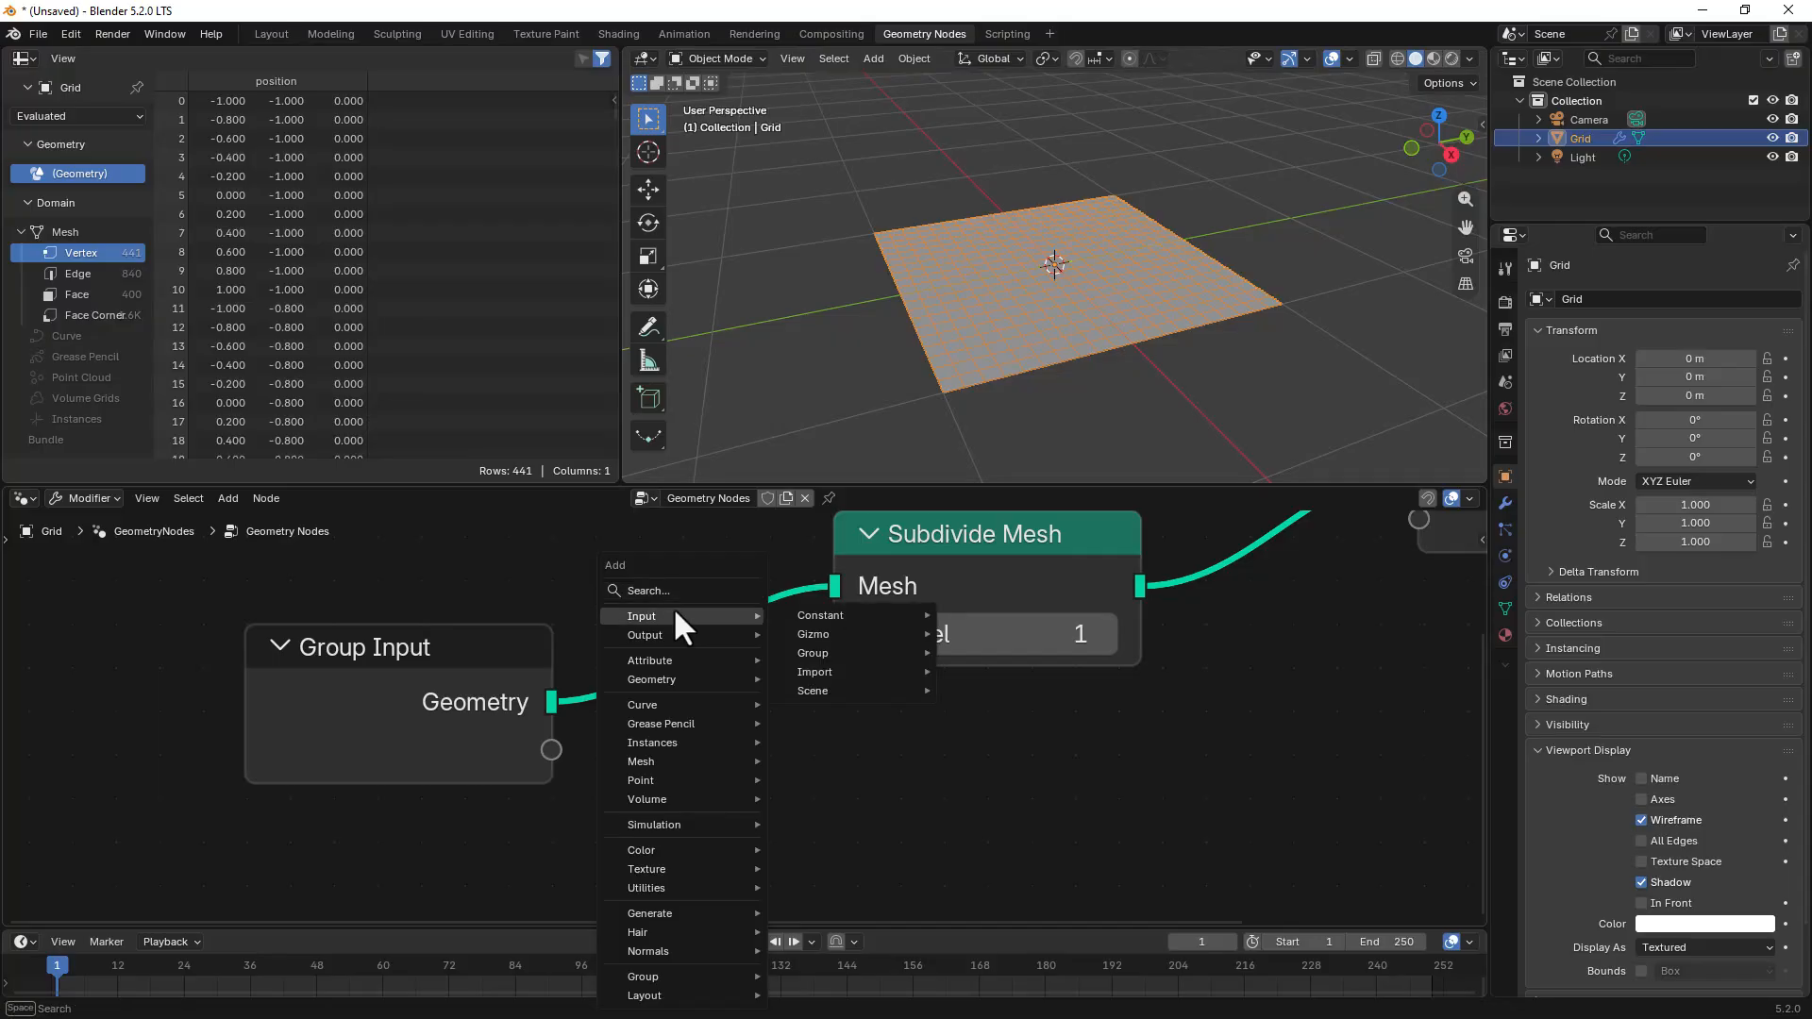
mouse_move(847, 616)
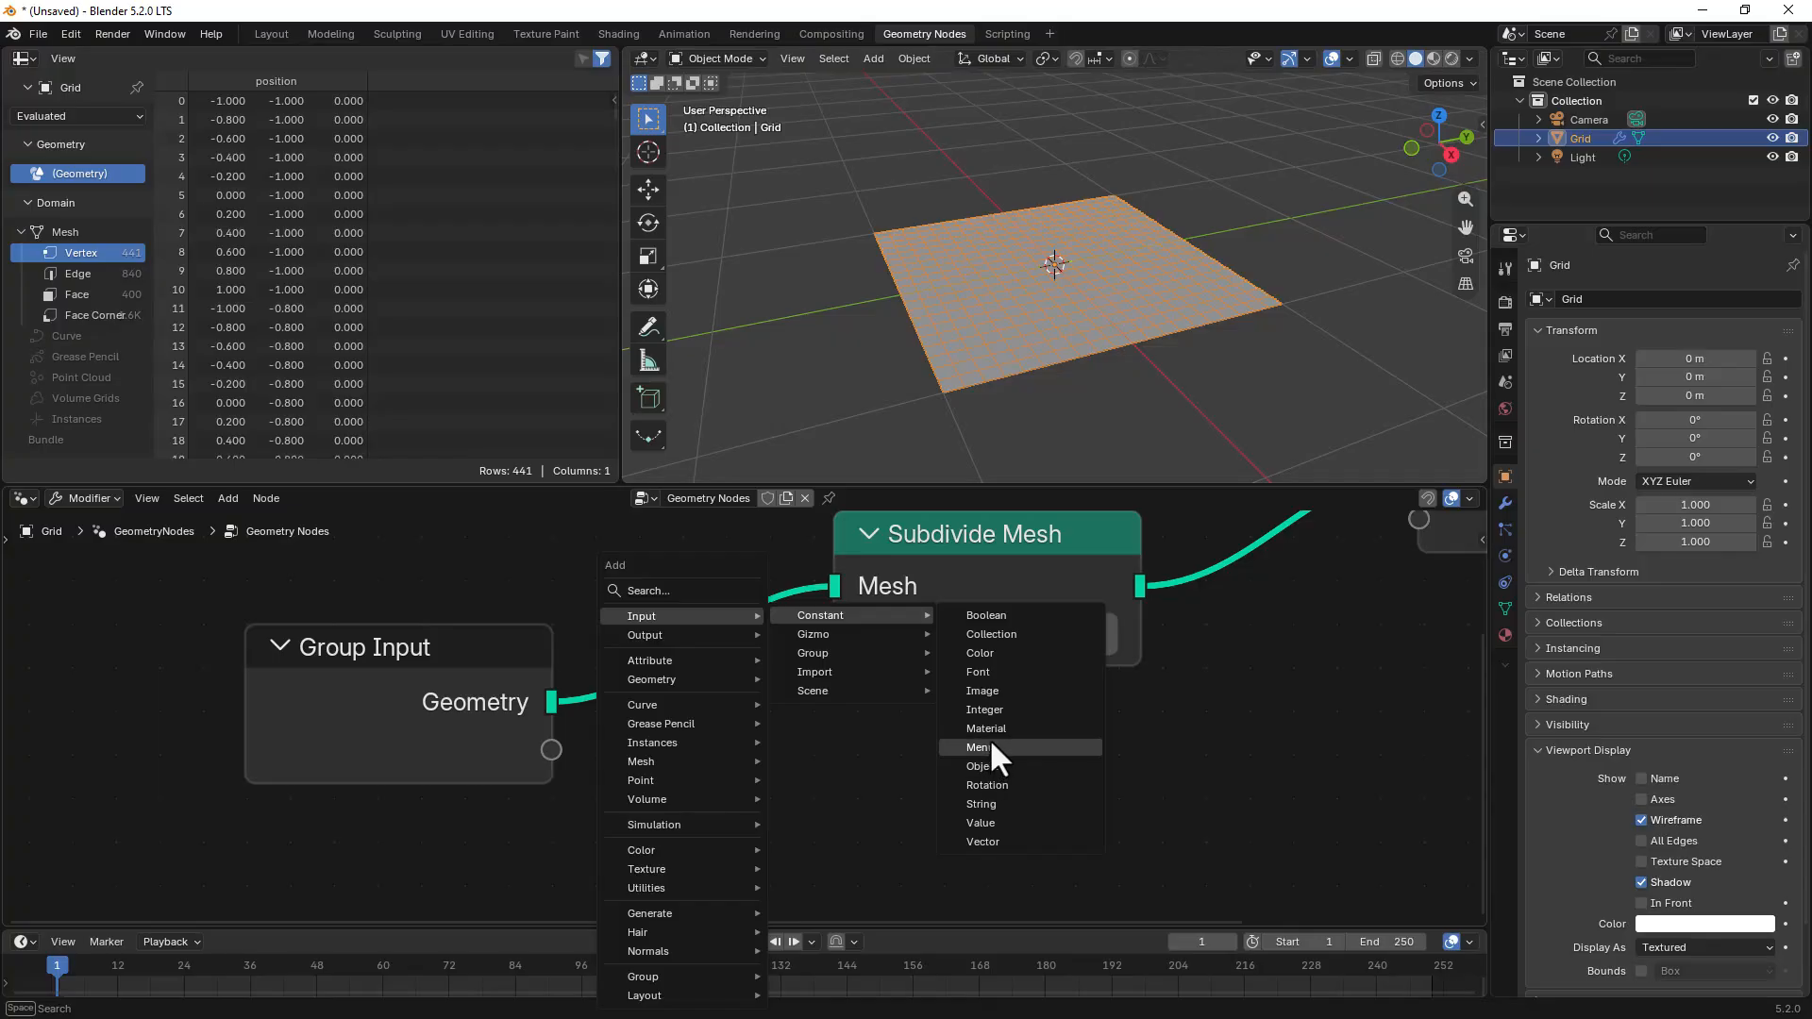
left_click(987, 710)
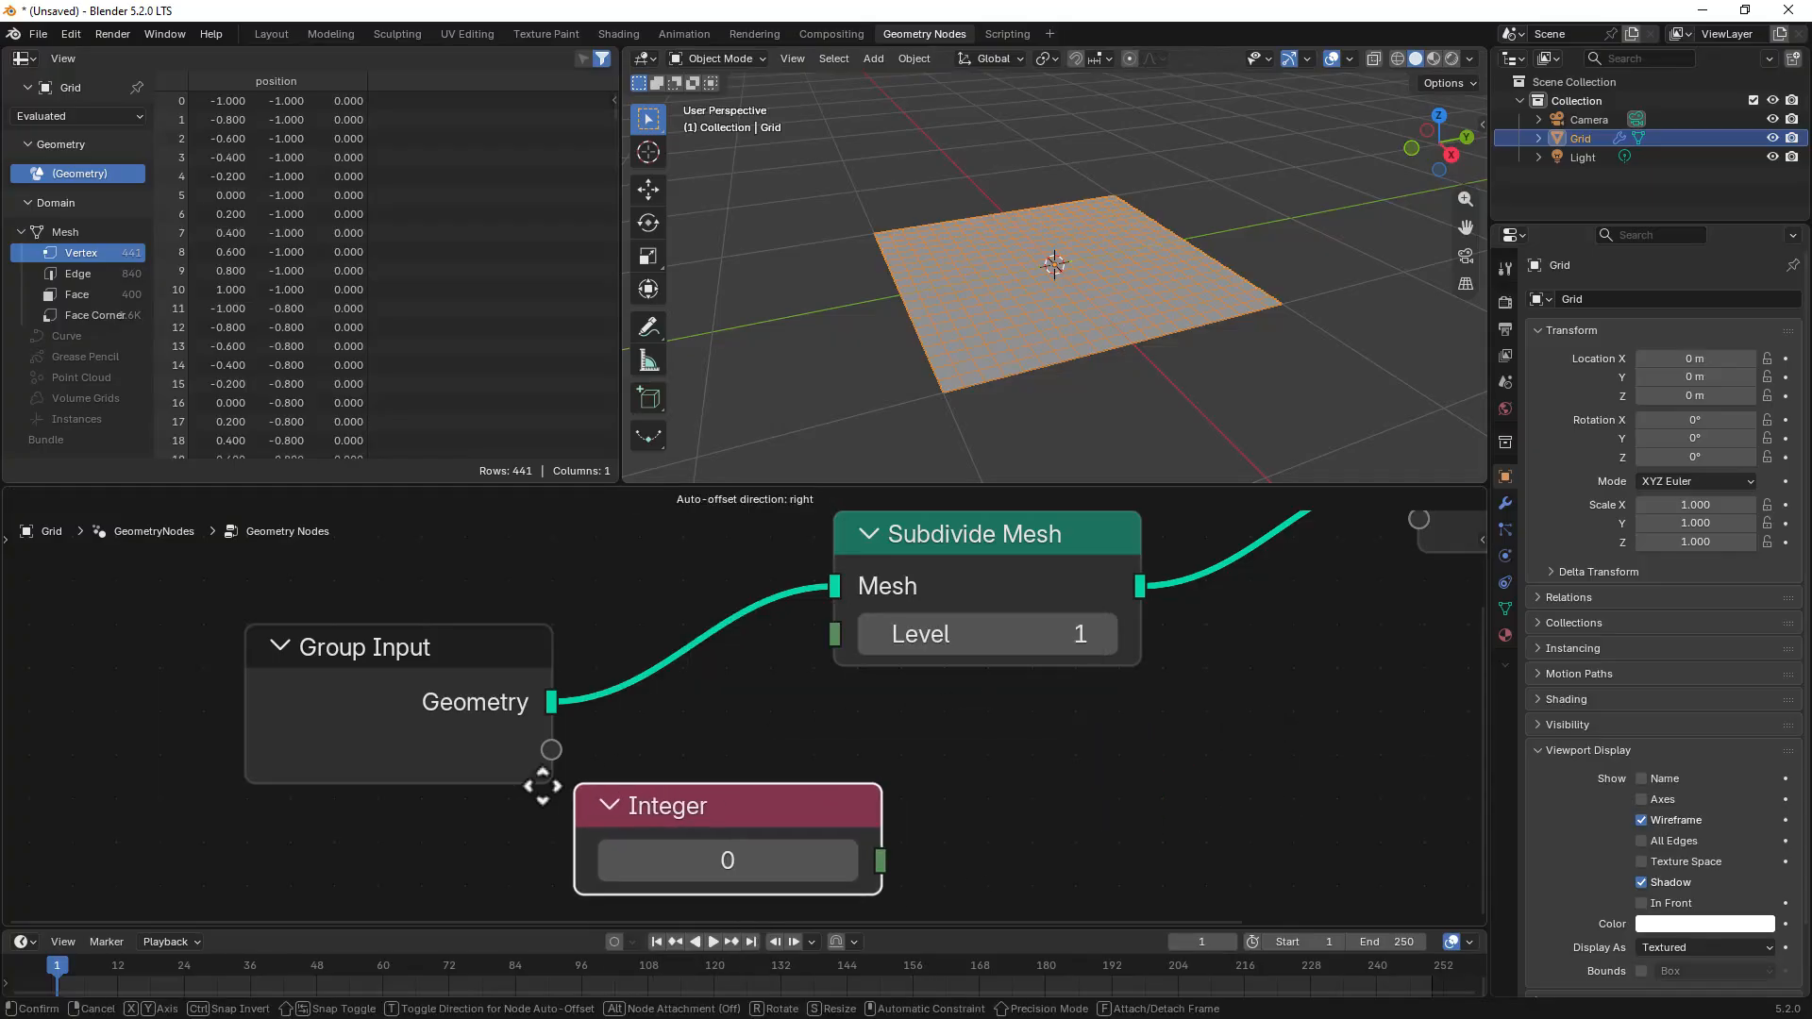
left_click(248, 810)
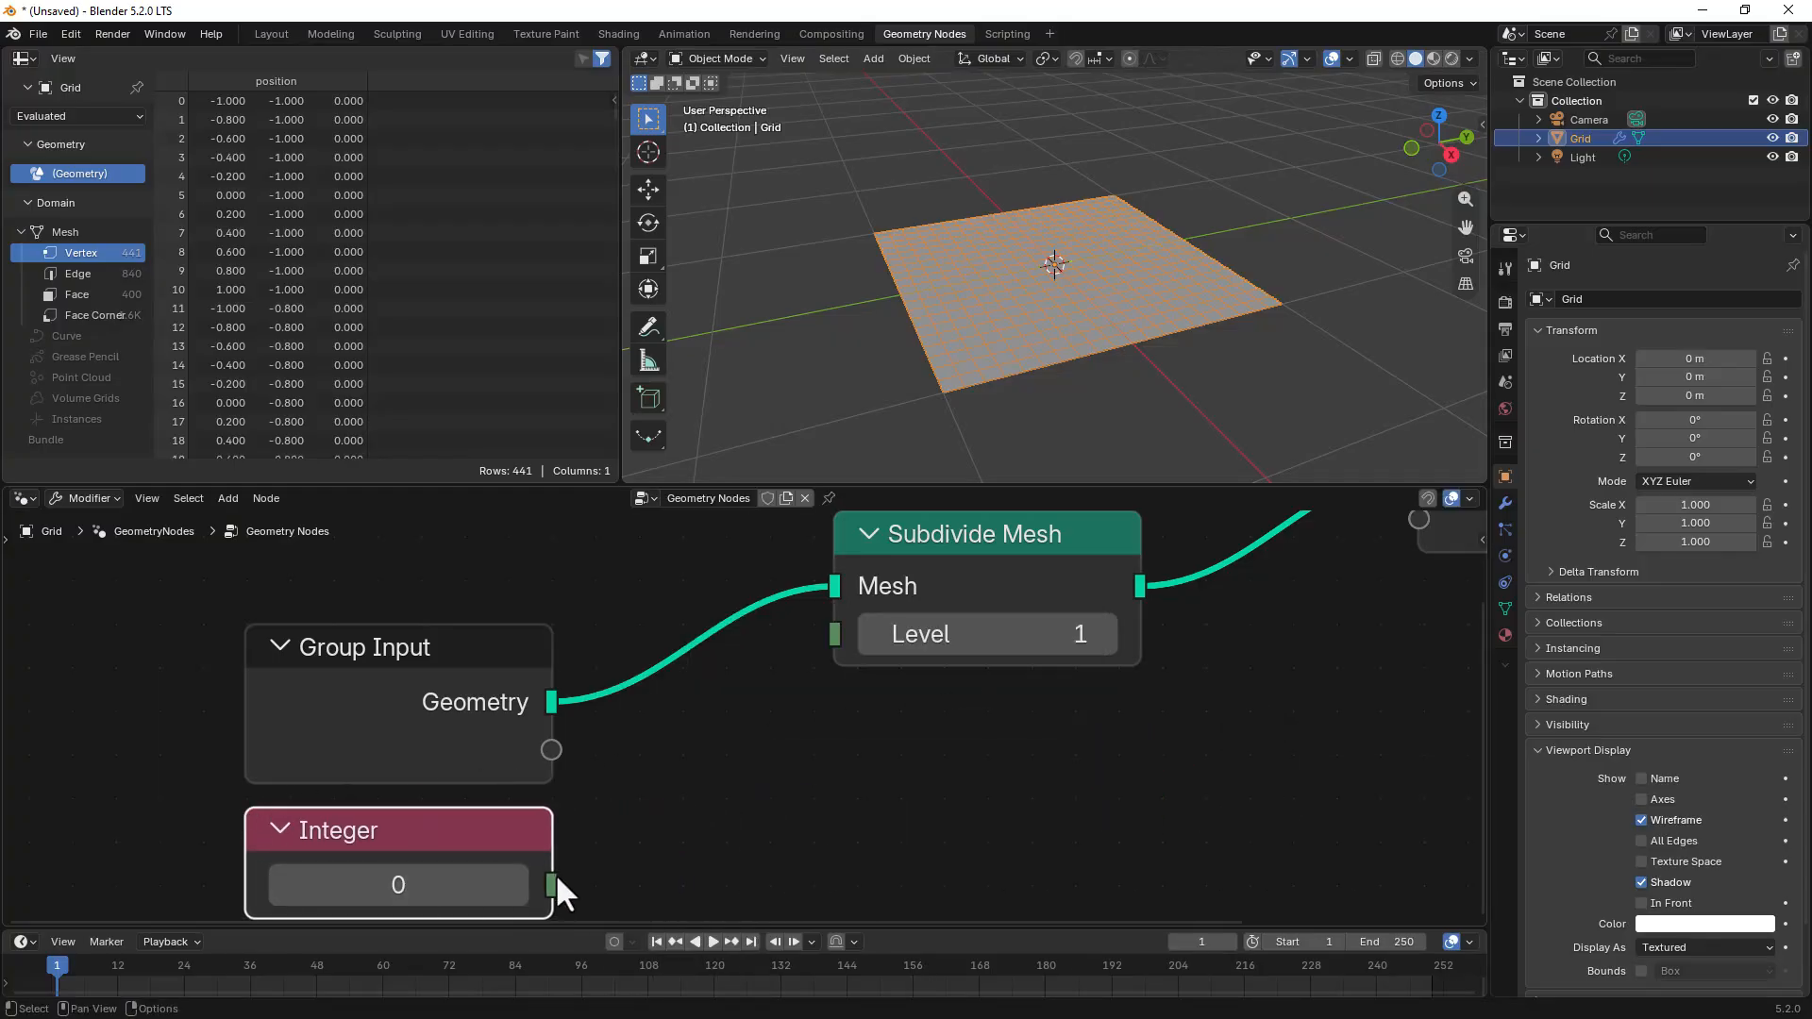
Step: Try driving the Subdivide Mesh node's Level with the Integer node's output and remove that link again
left_click_drag(553, 883, 816, 651)
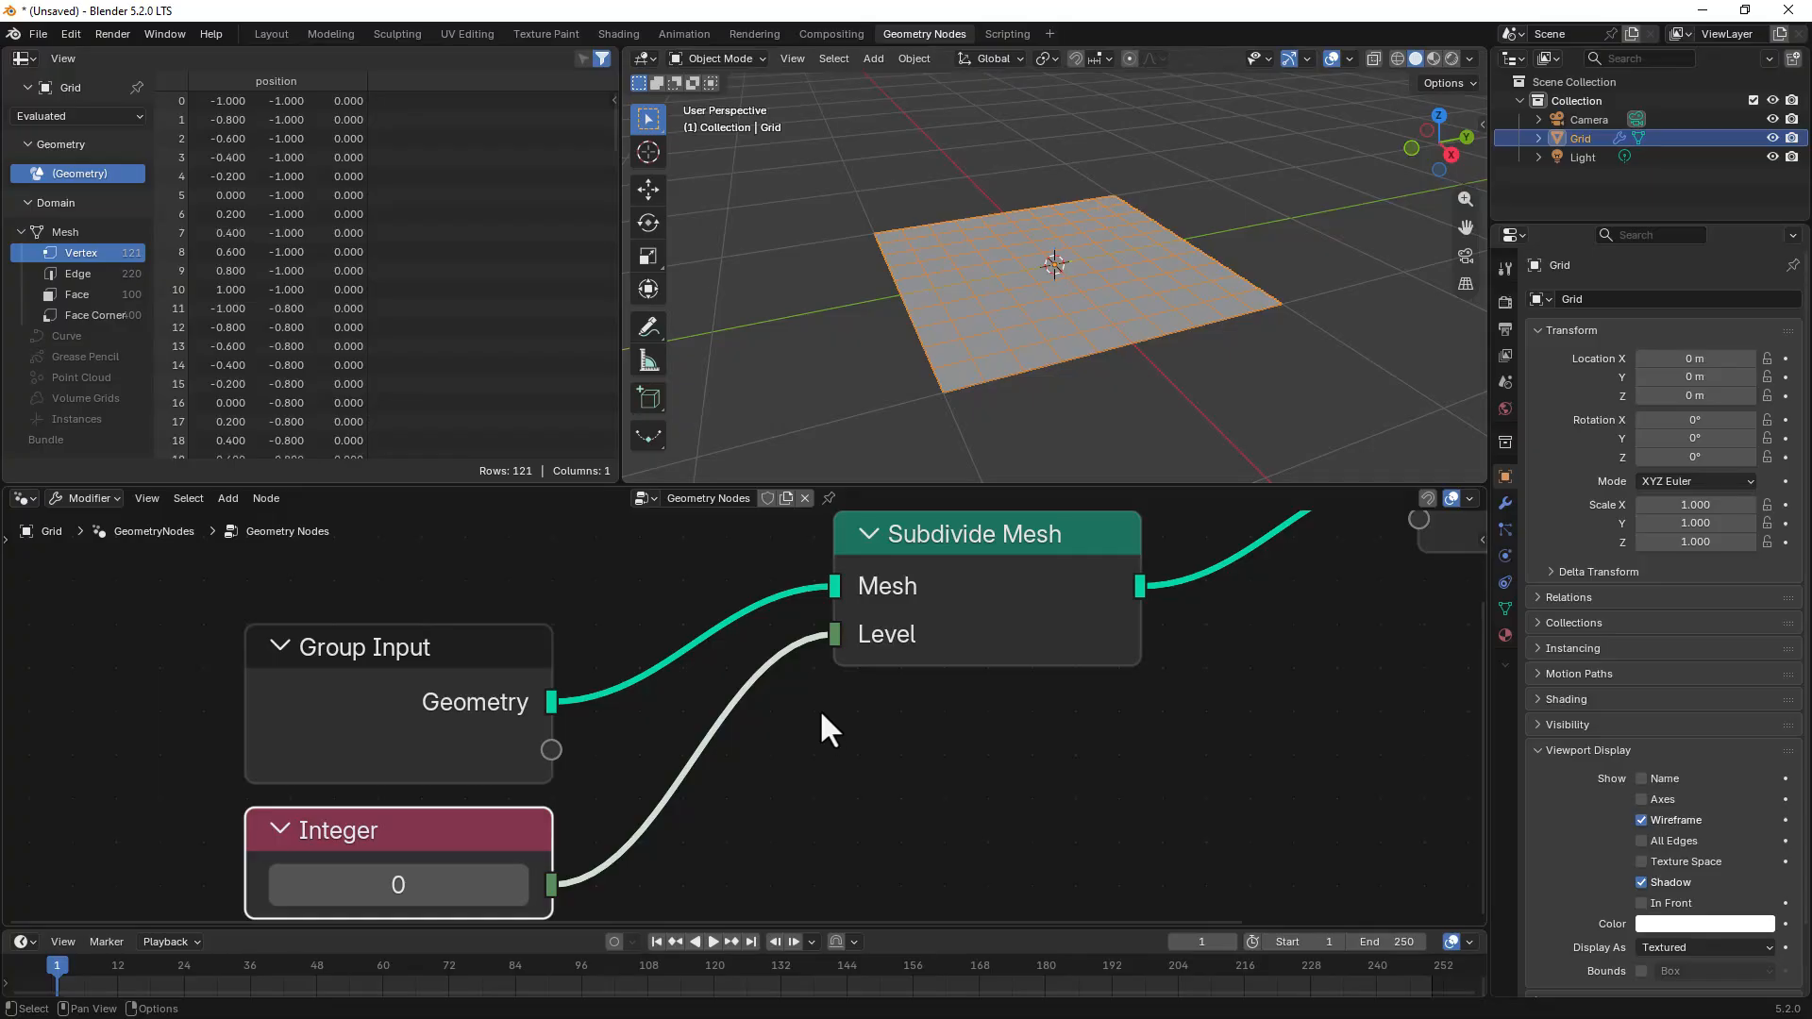
left_click_drag(825, 642, 678, 808)
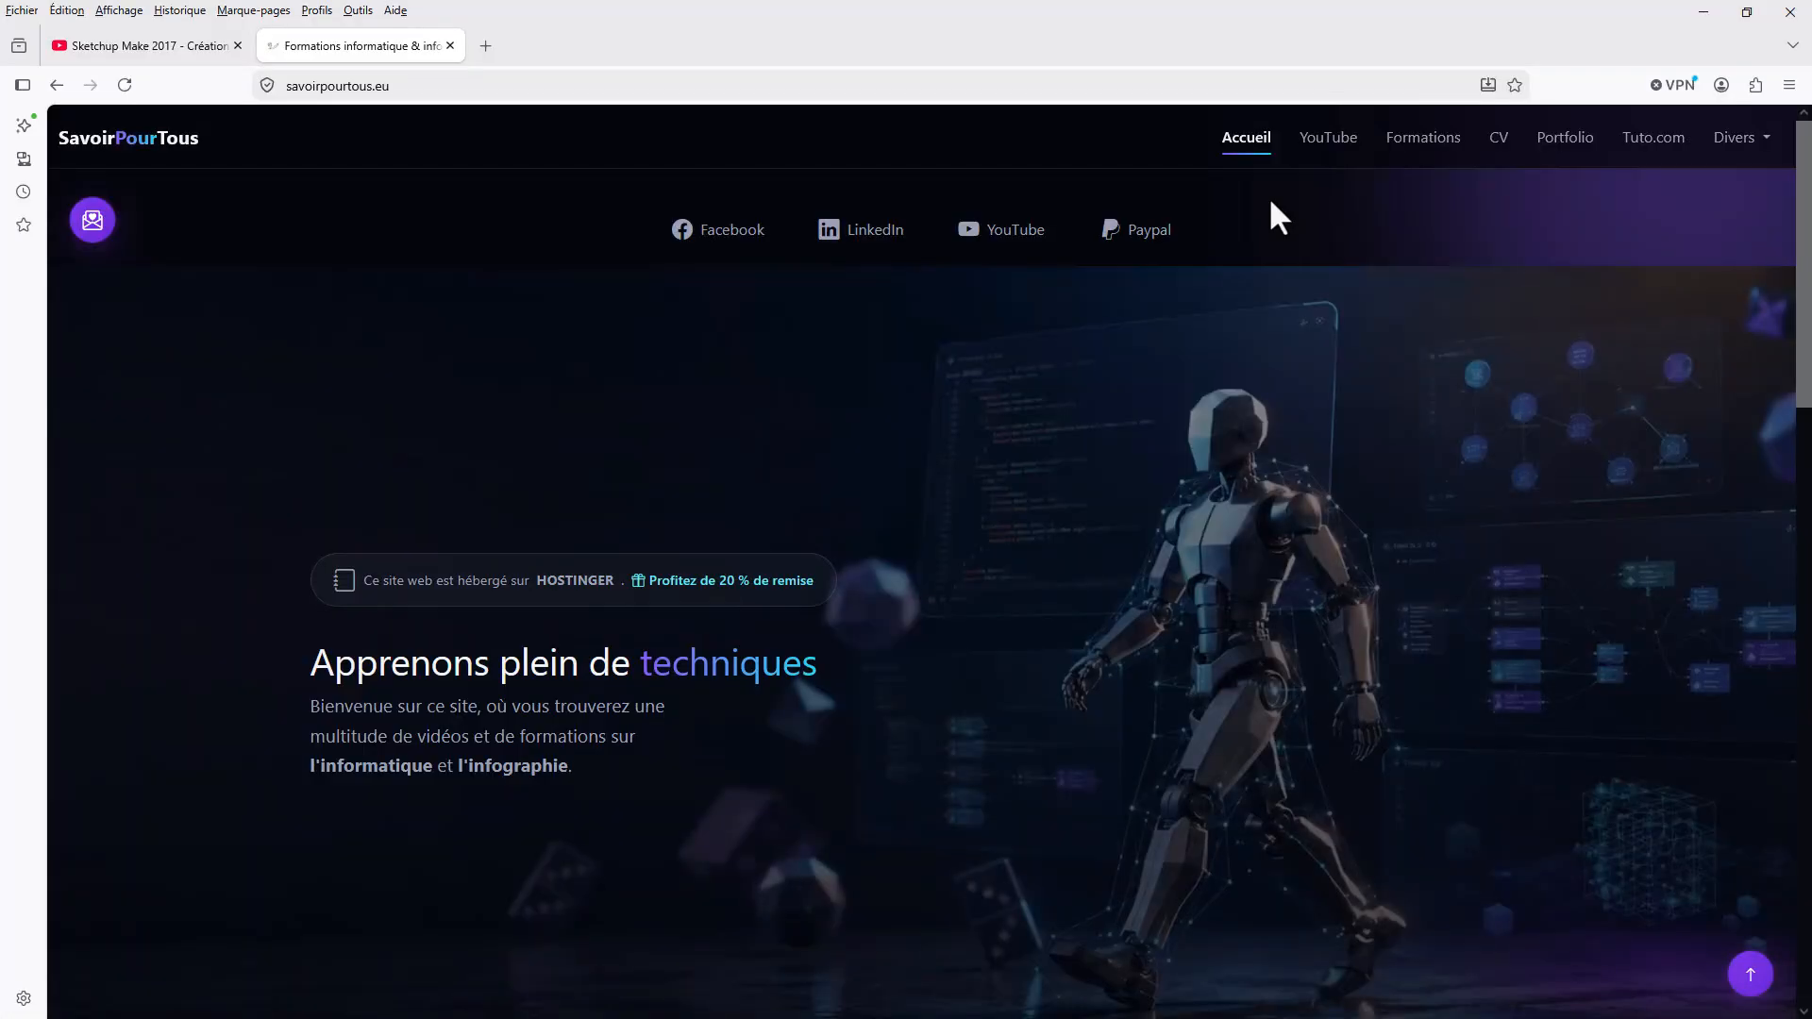
Step: On the SavoirPourTous website, open the Tuto.com courses page and filter the course list by the Blender theme
left_click(1653, 141)
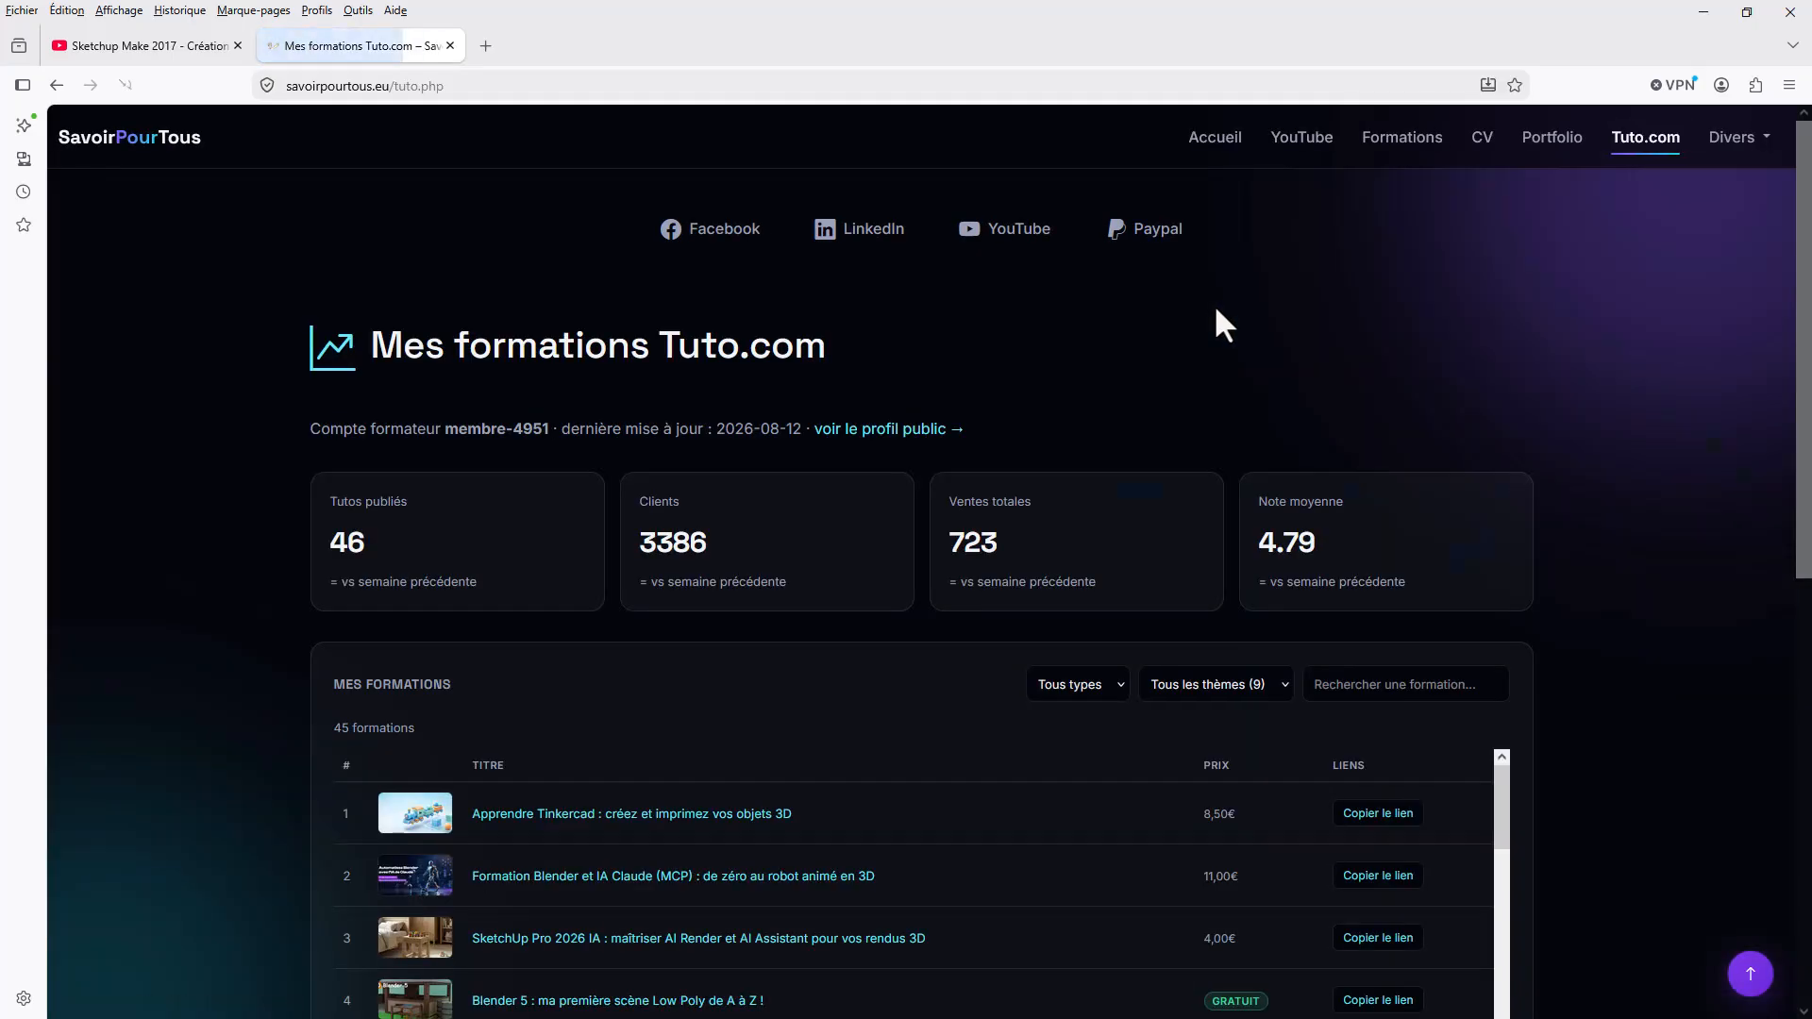
scroll(963, 502, "down", 1)
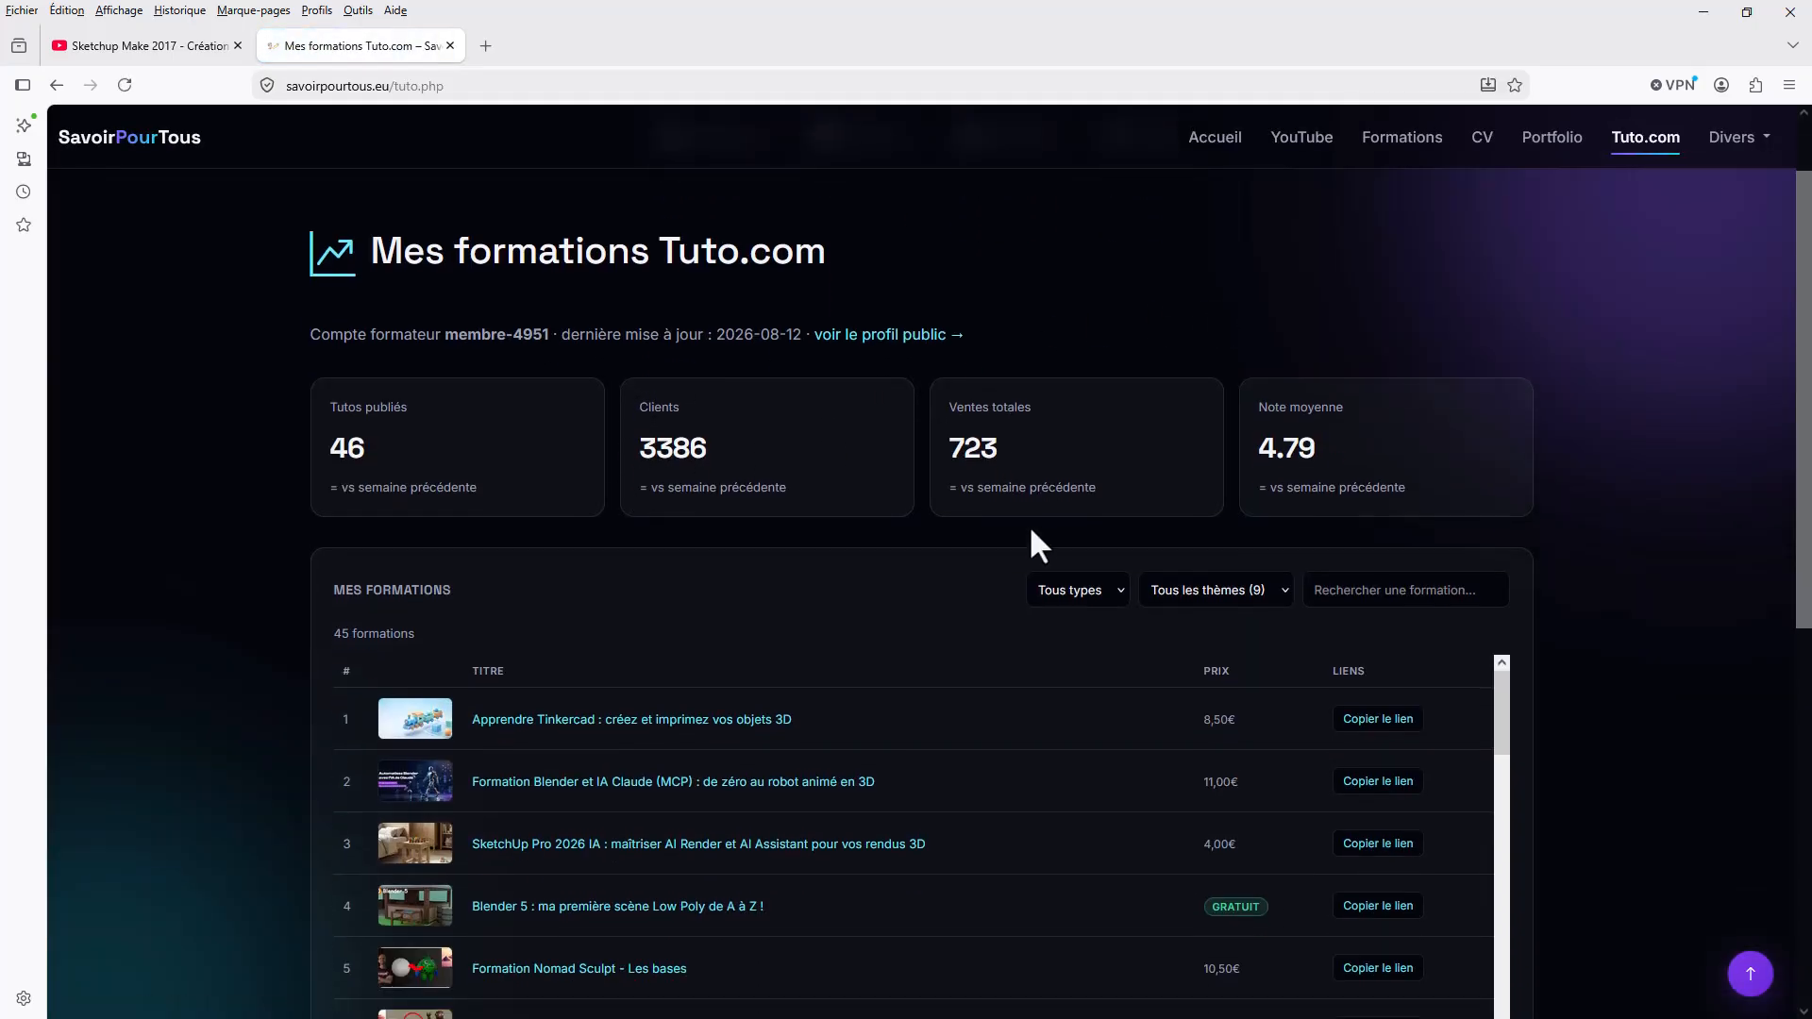
left_click(1097, 588)
left_click(1193, 589)
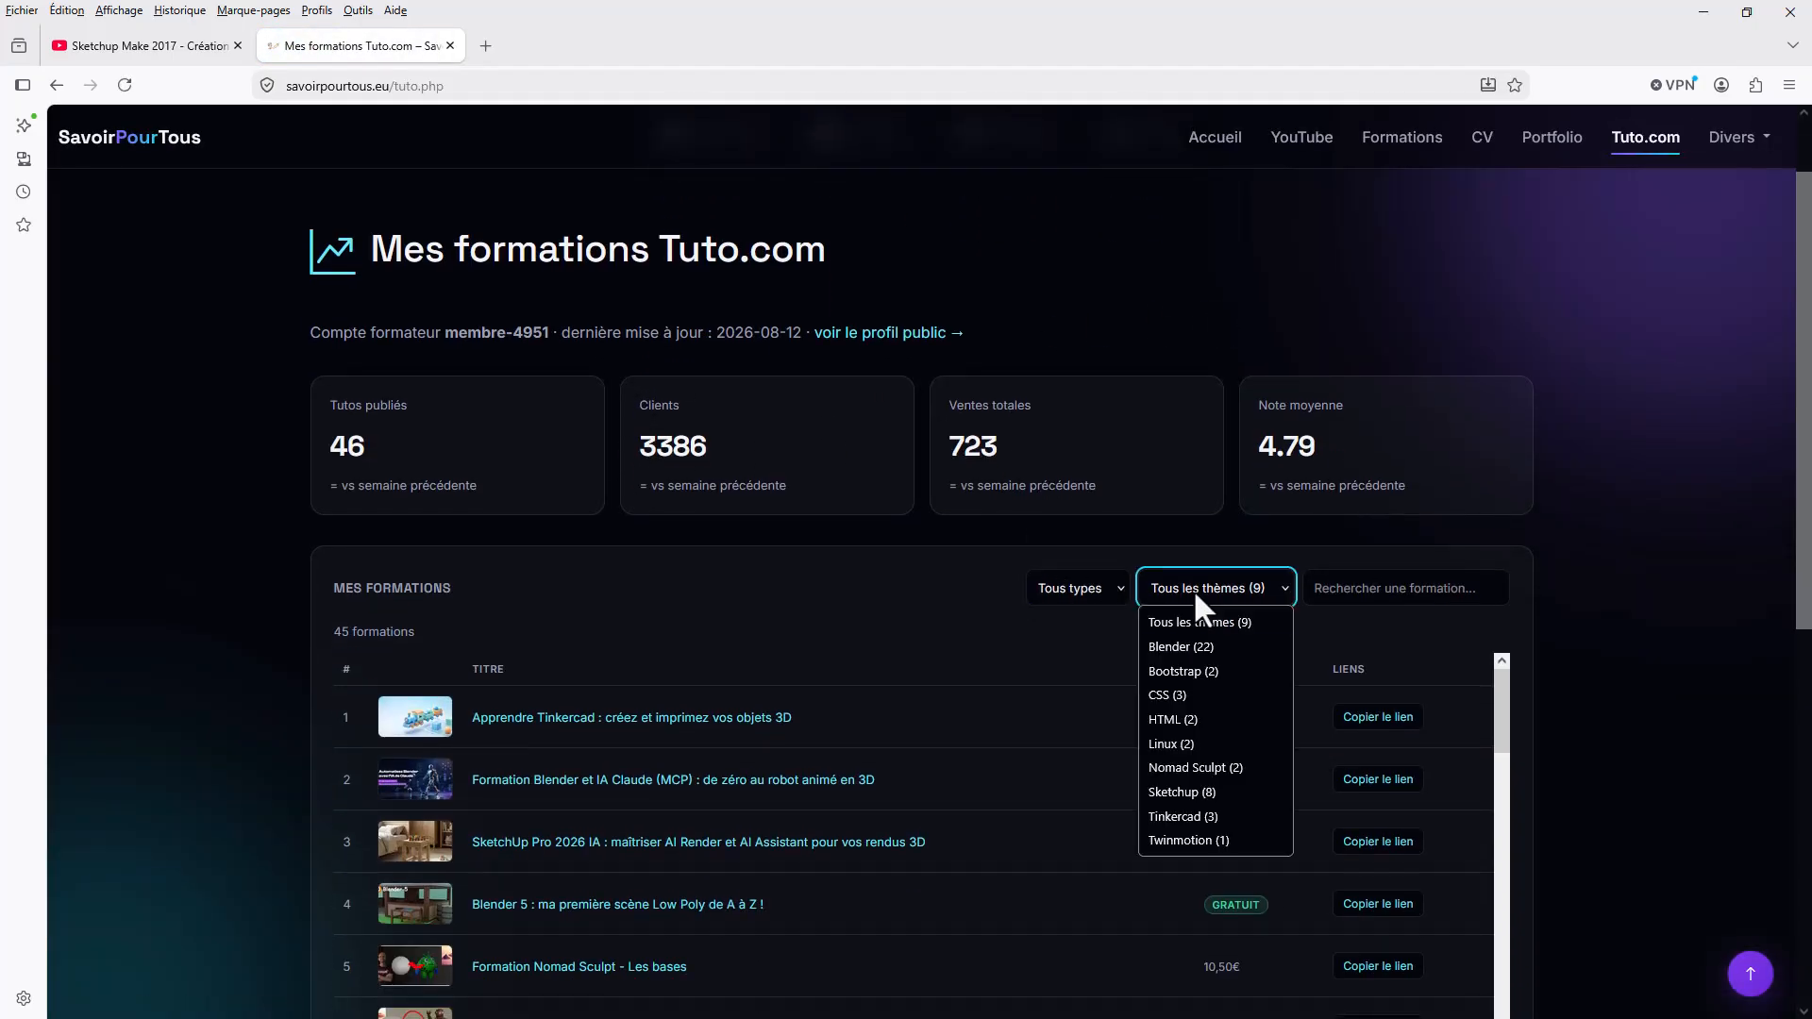
left_click(1195, 644)
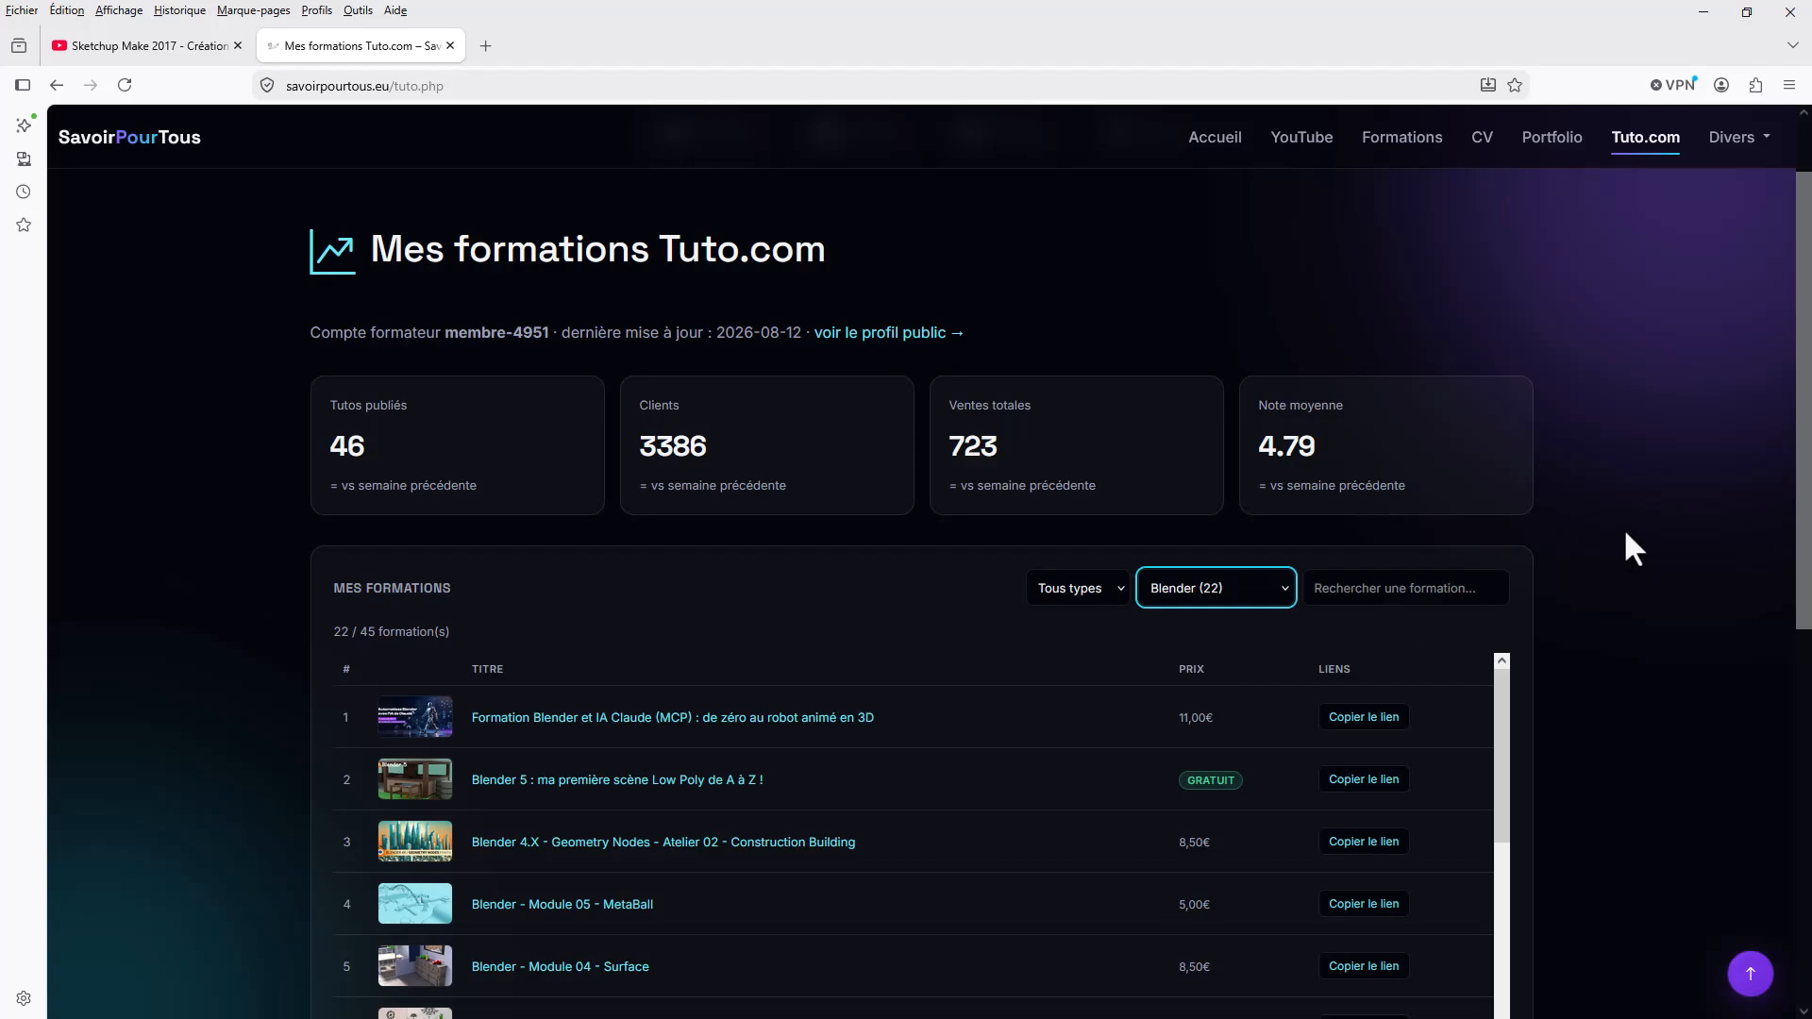
scroll(1605, 533, "down", 3)
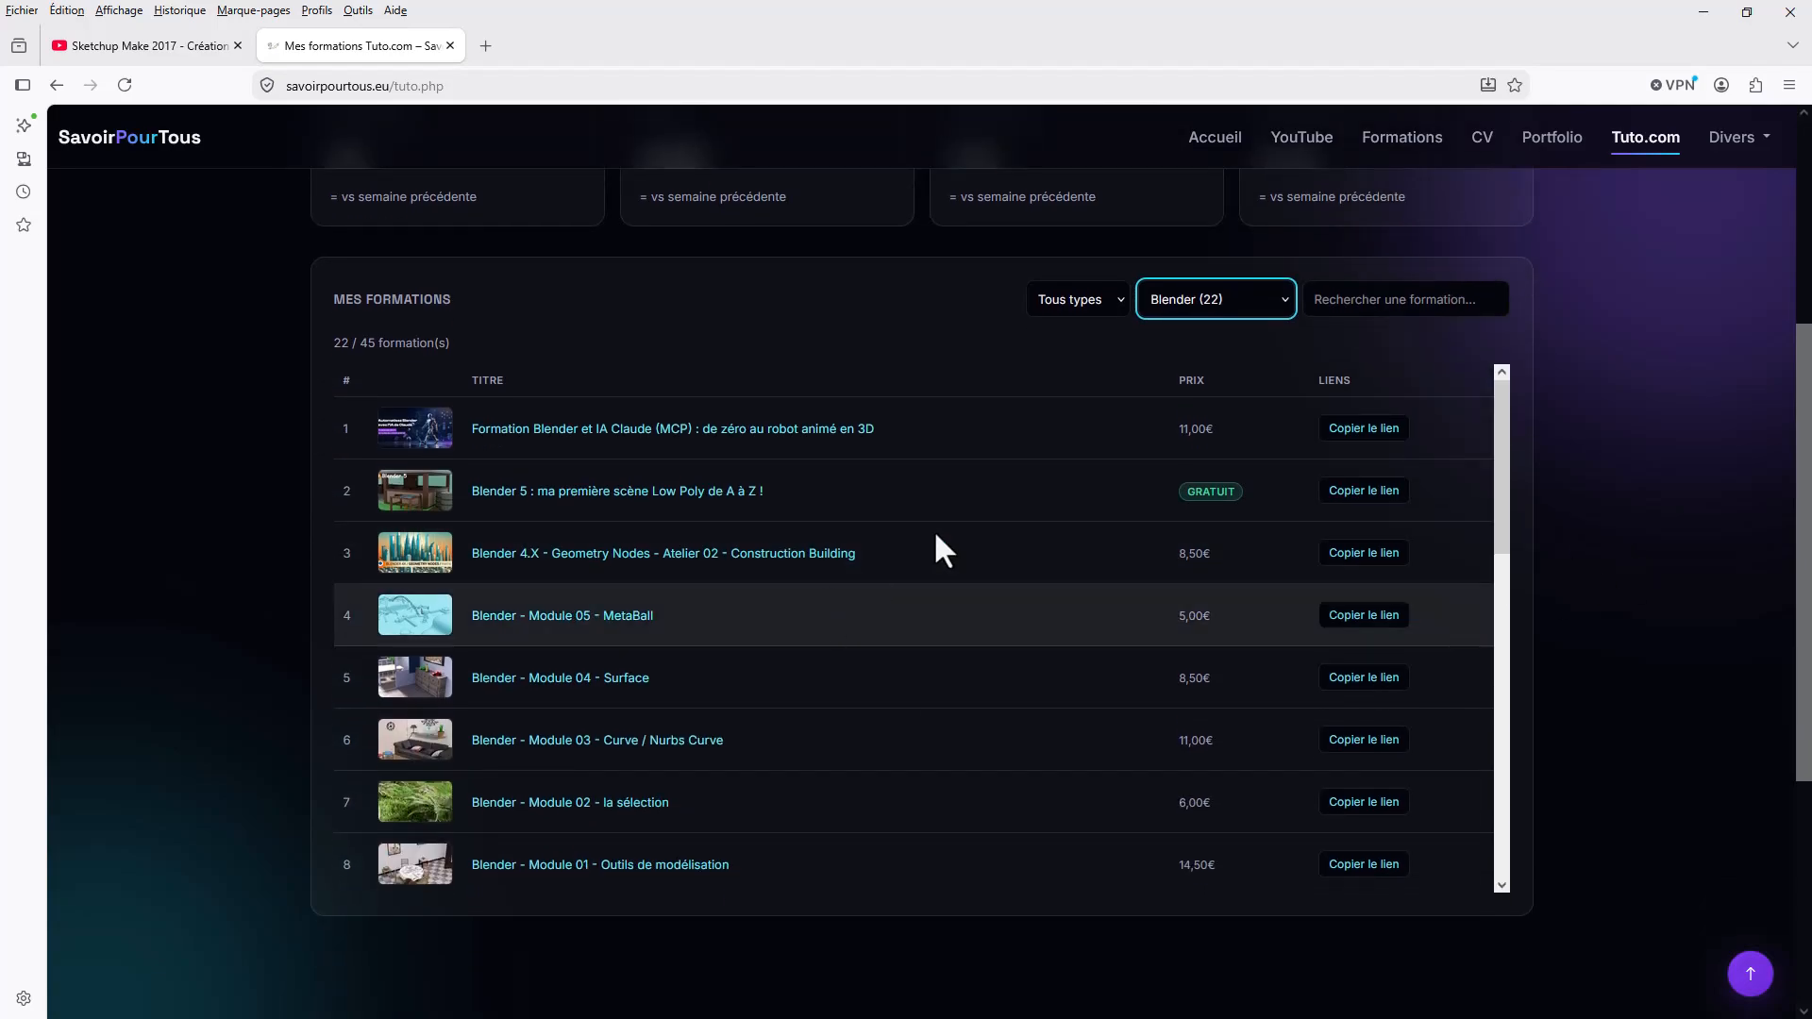
Step: Search the Blender courses for "module" and for "geom", and open the Geometry Nodes - Atelier 01 course
left_click(1349, 302)
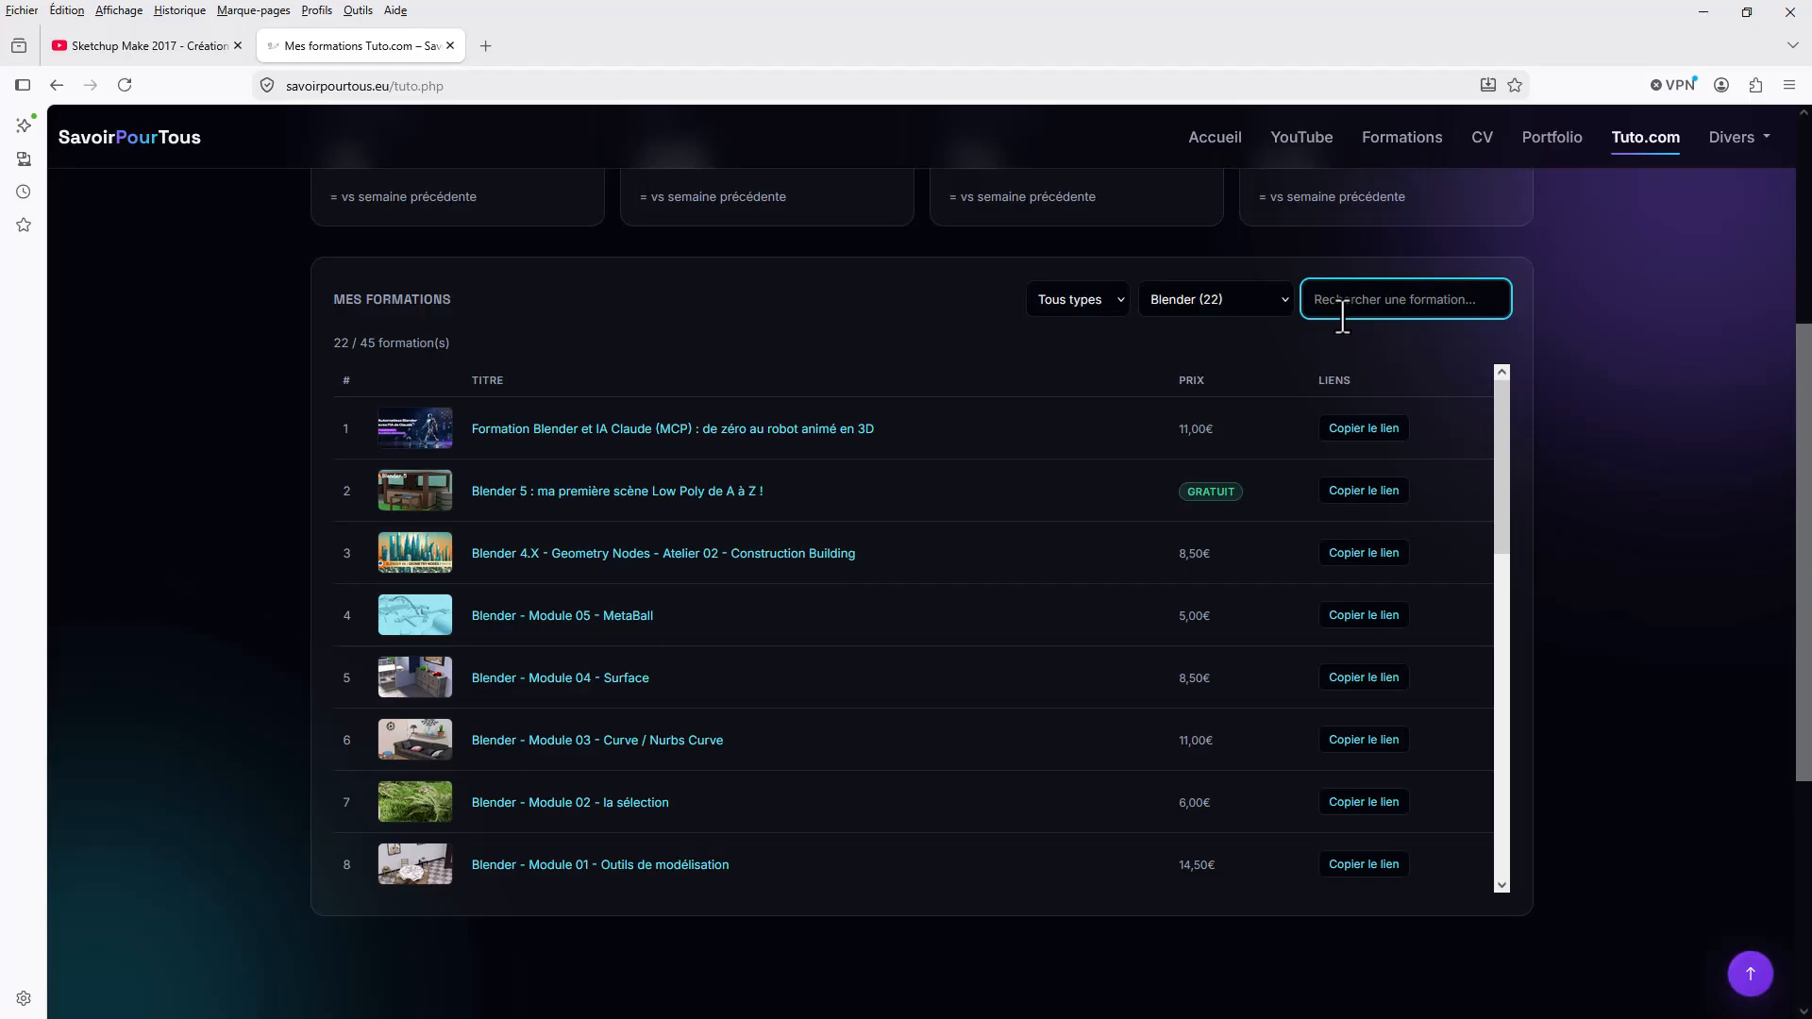
type("module")
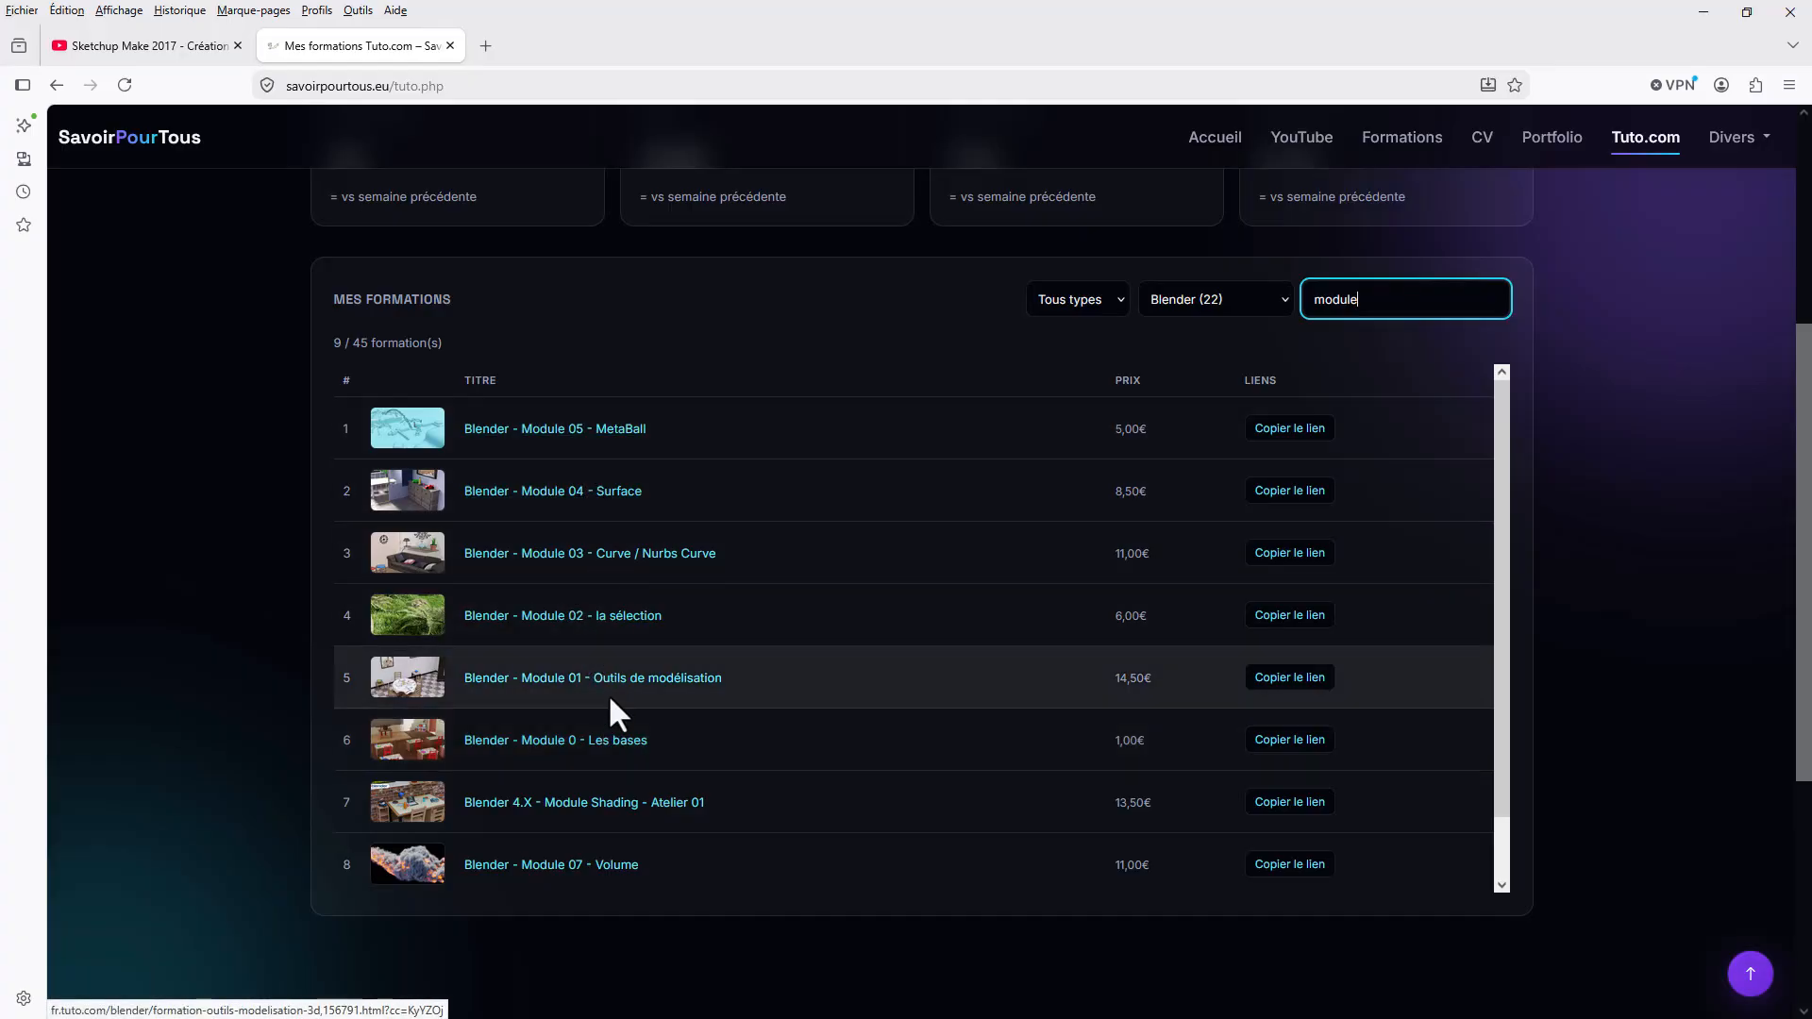
double_click(1364, 299)
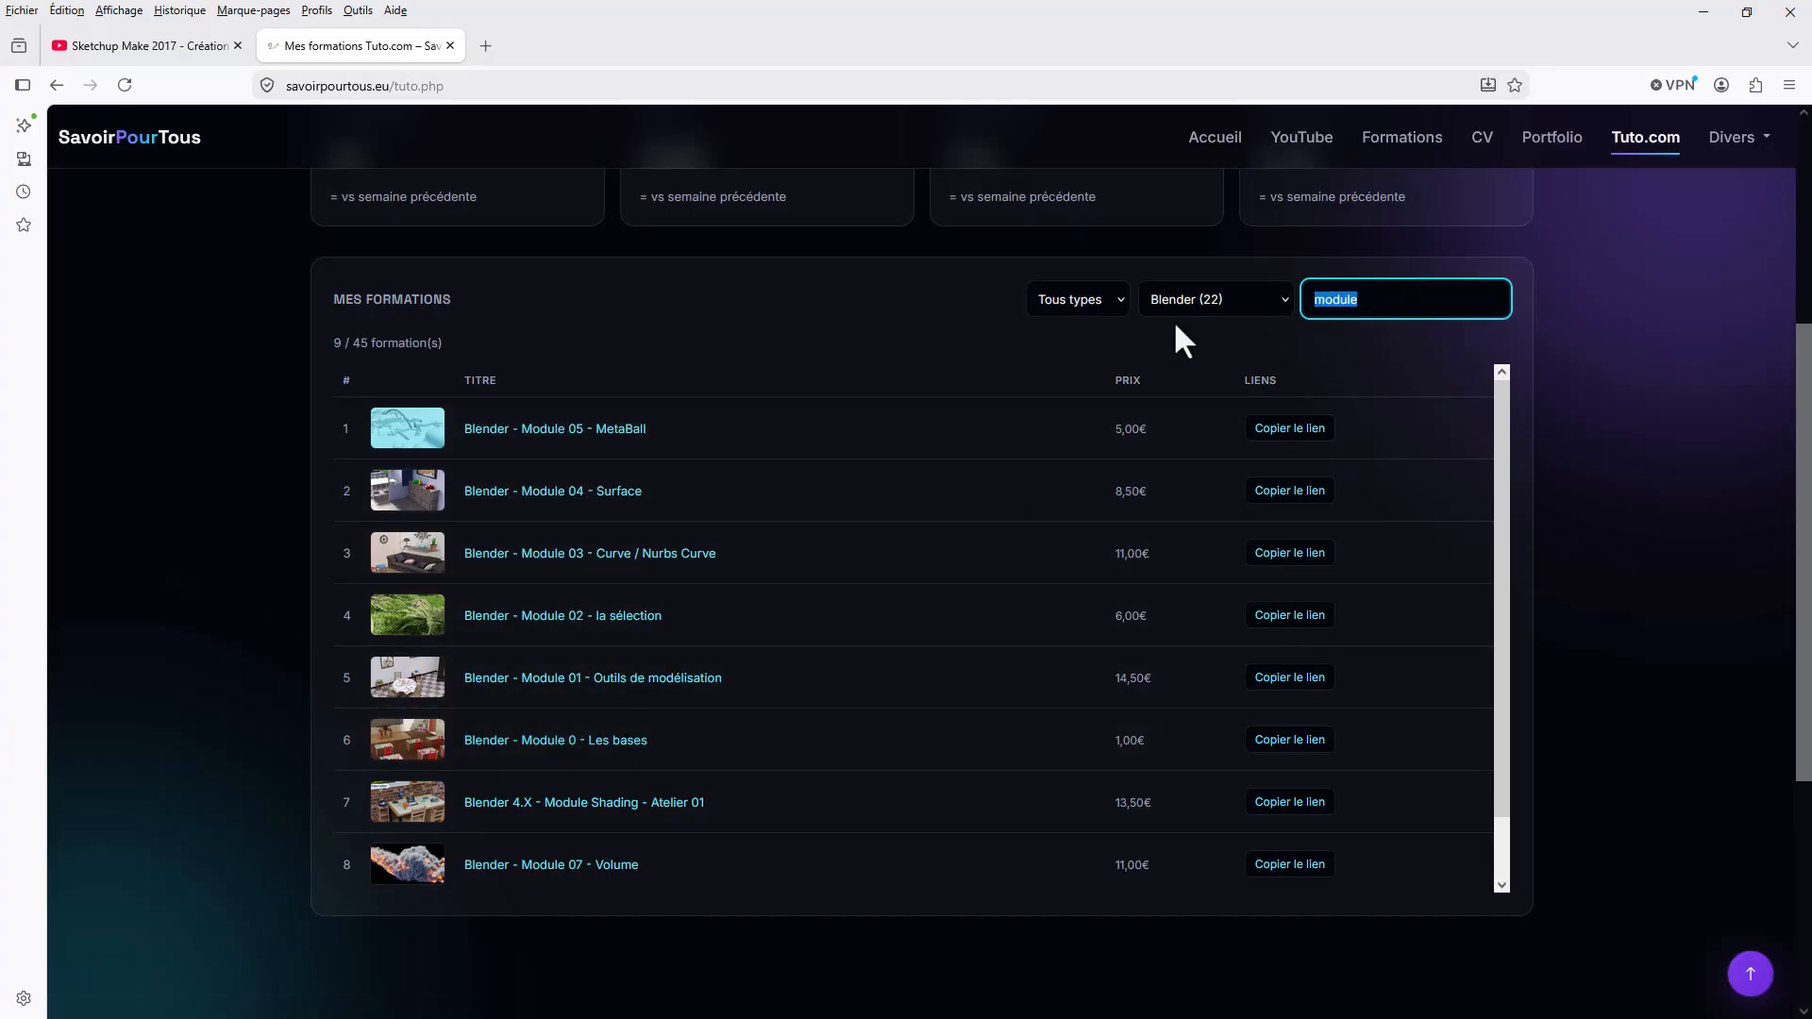
type("geom")
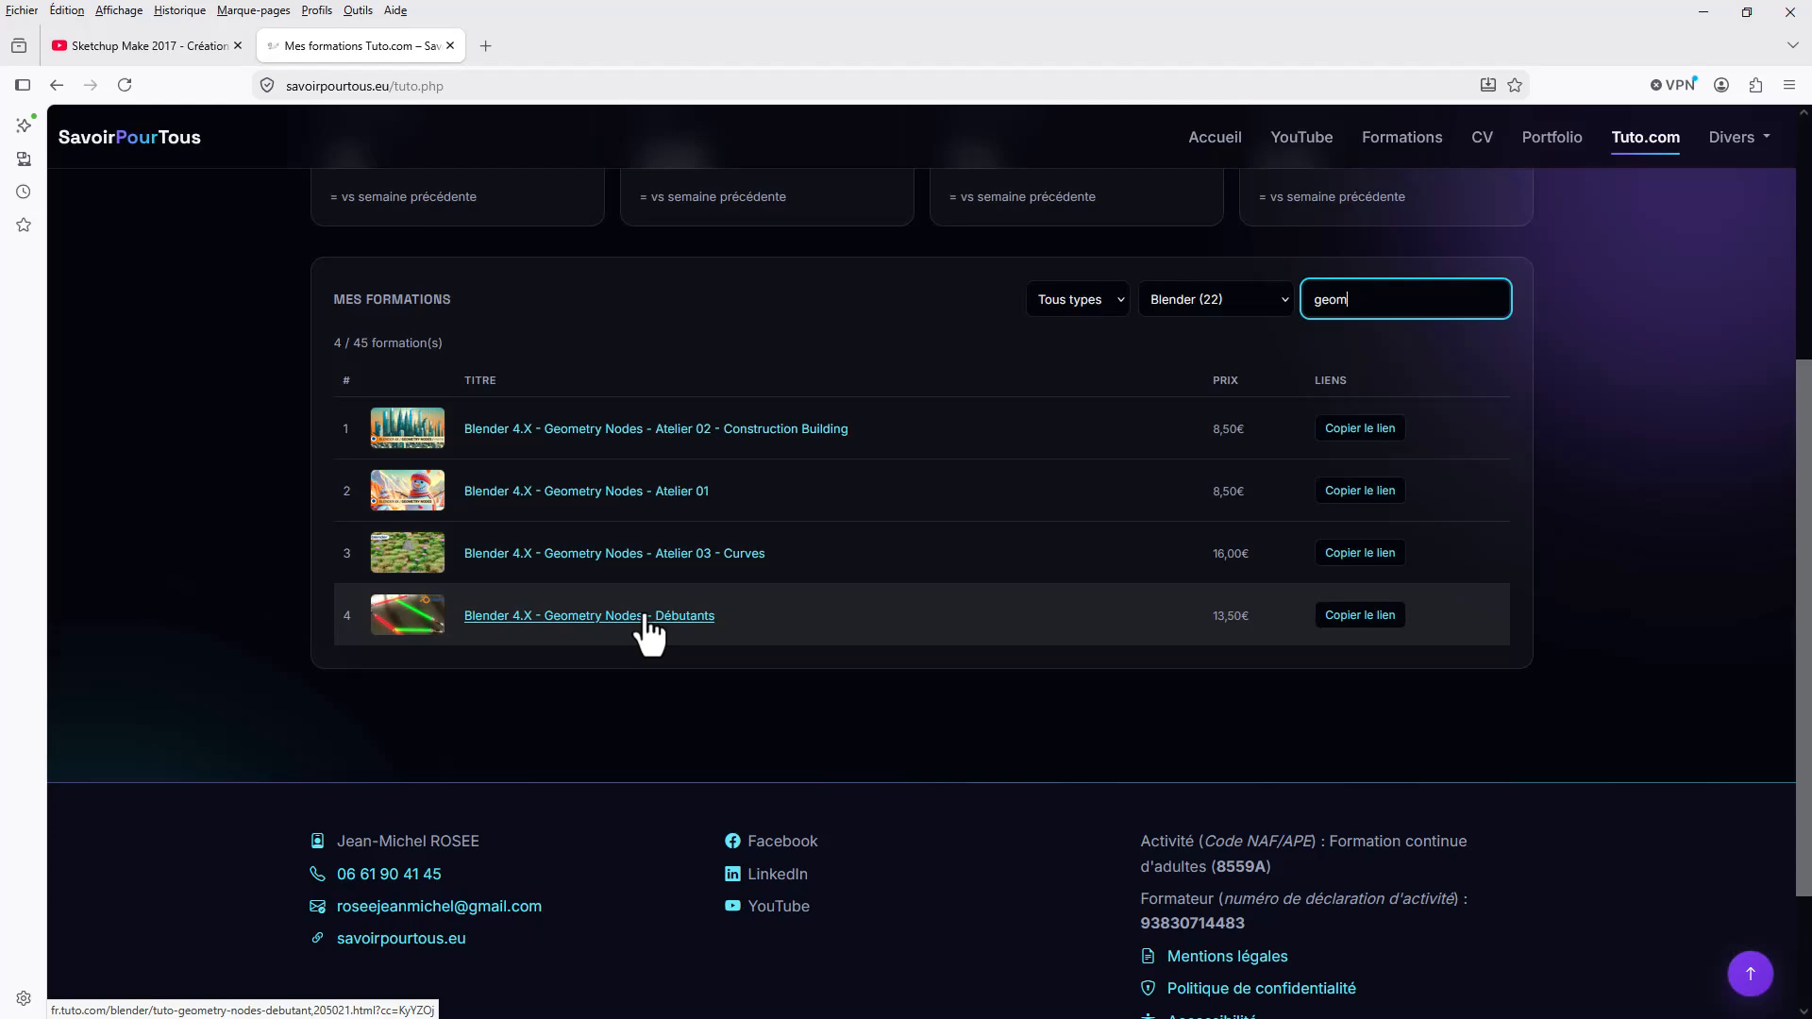
left_click(623, 500)
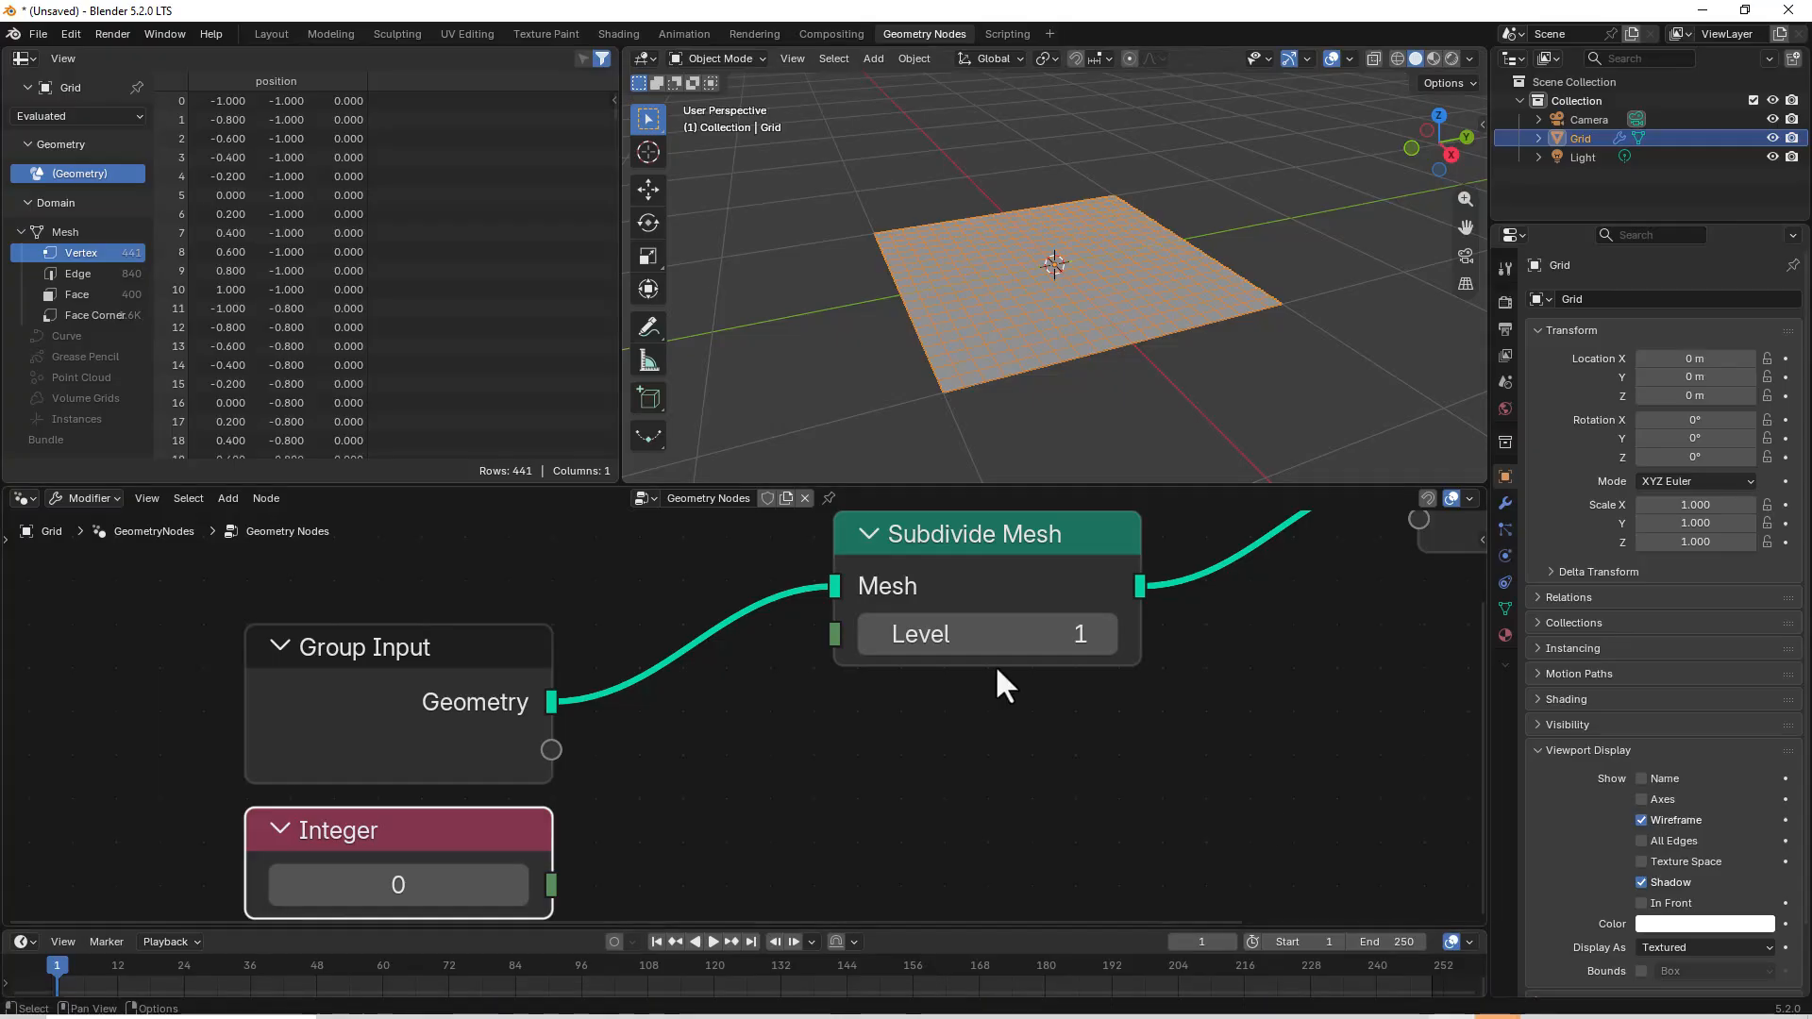
Step: In Blender, open the recent file Ground_Geometry_Nodes_Subdivide.blend without saving the current scene
scroll(963, 683, "down", 2)
middle_click_drag(1028, 677, 861, 722)
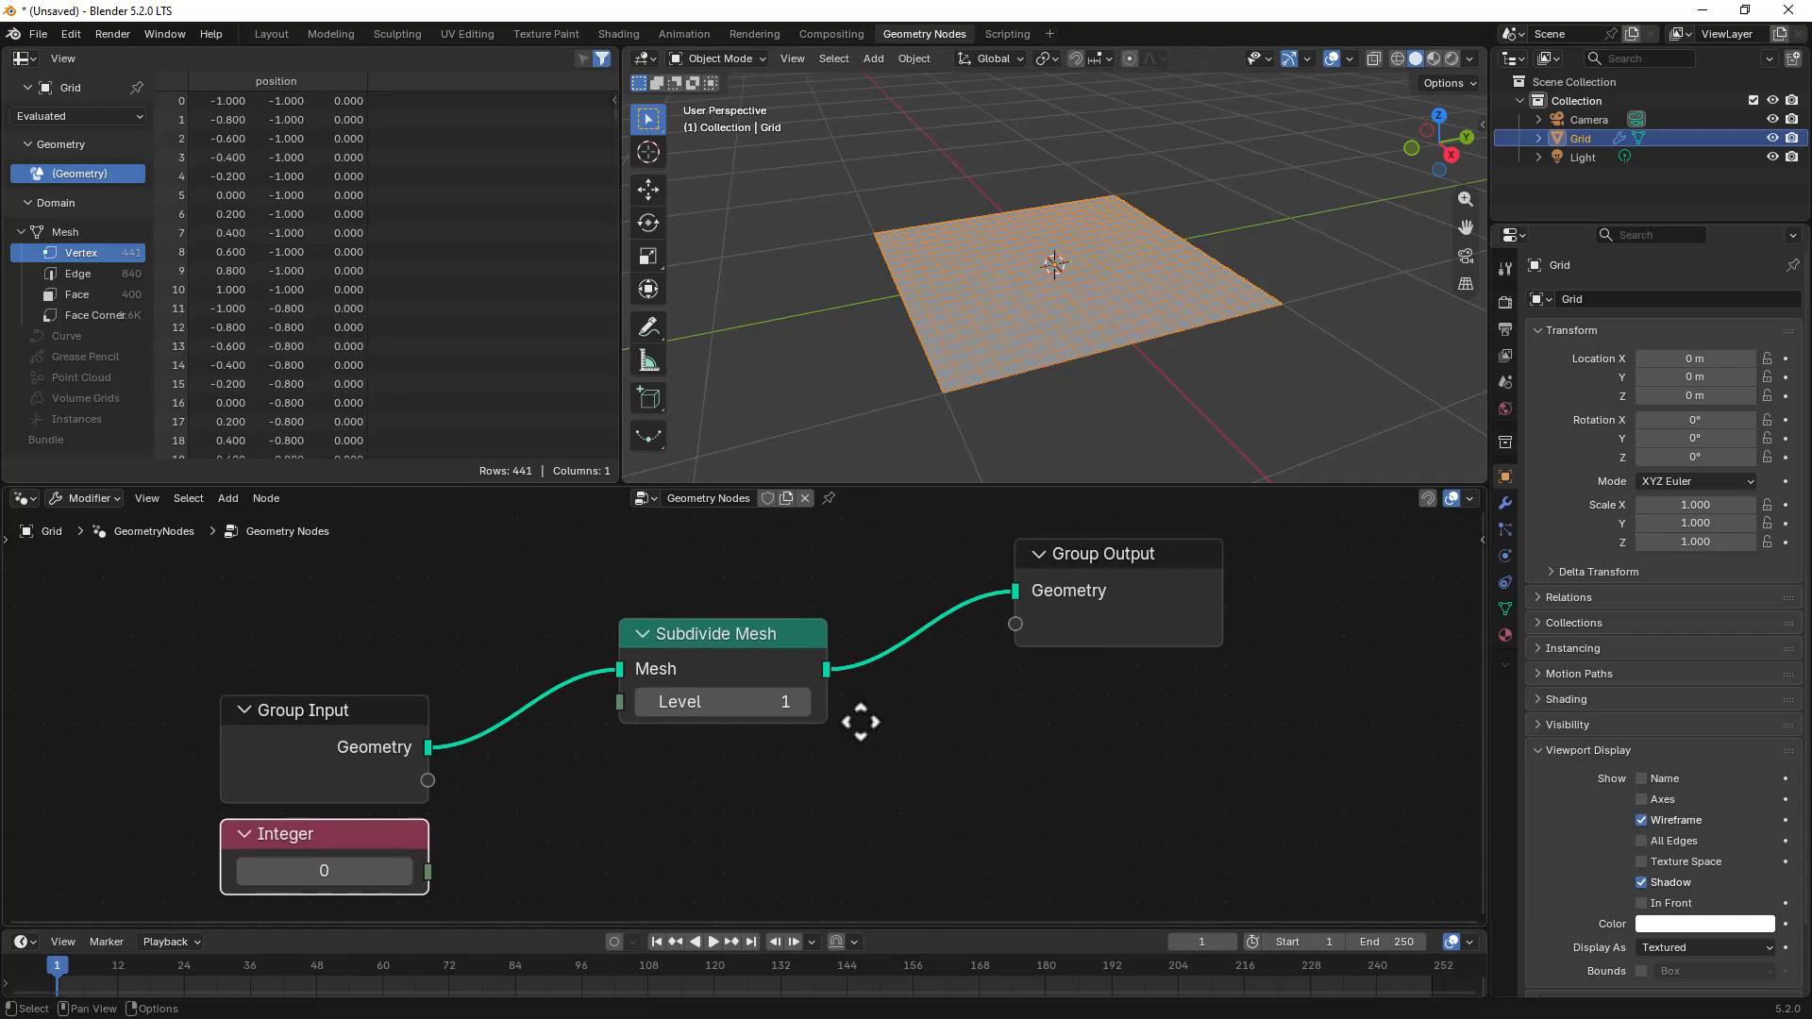
left_click(36, 33)
mouse_move(66, 90)
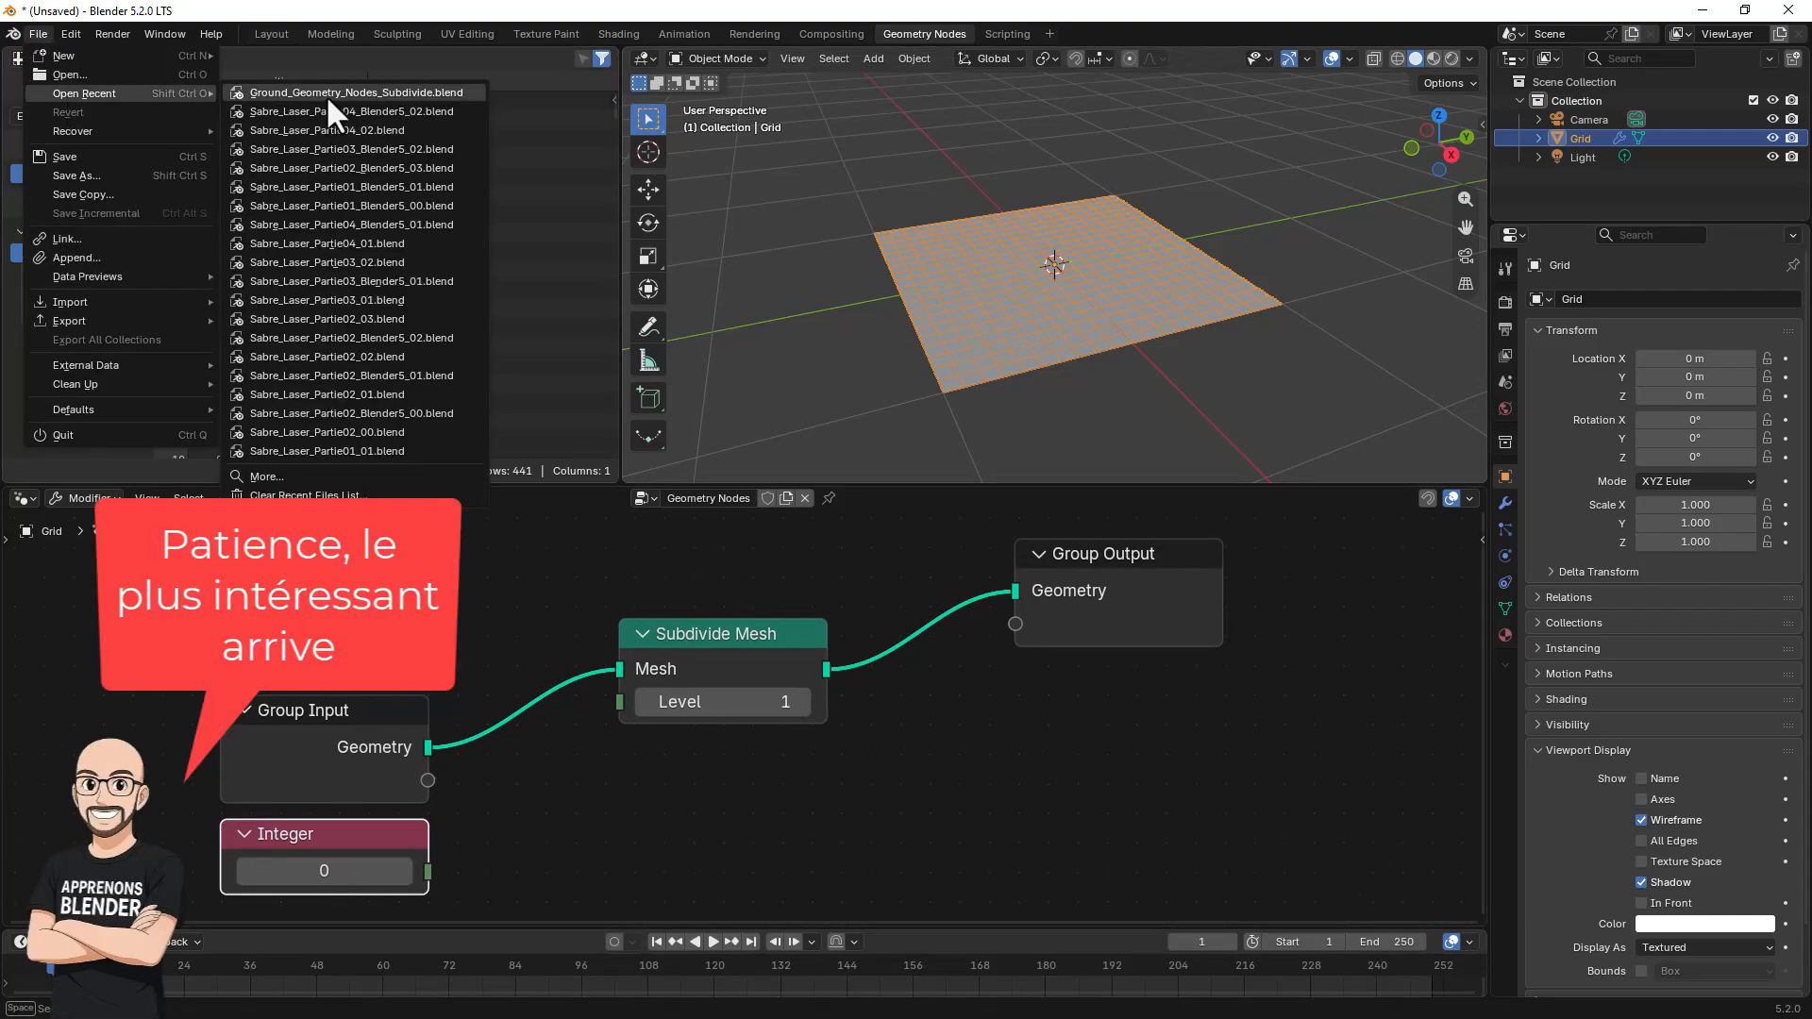
left_click(387, 92)
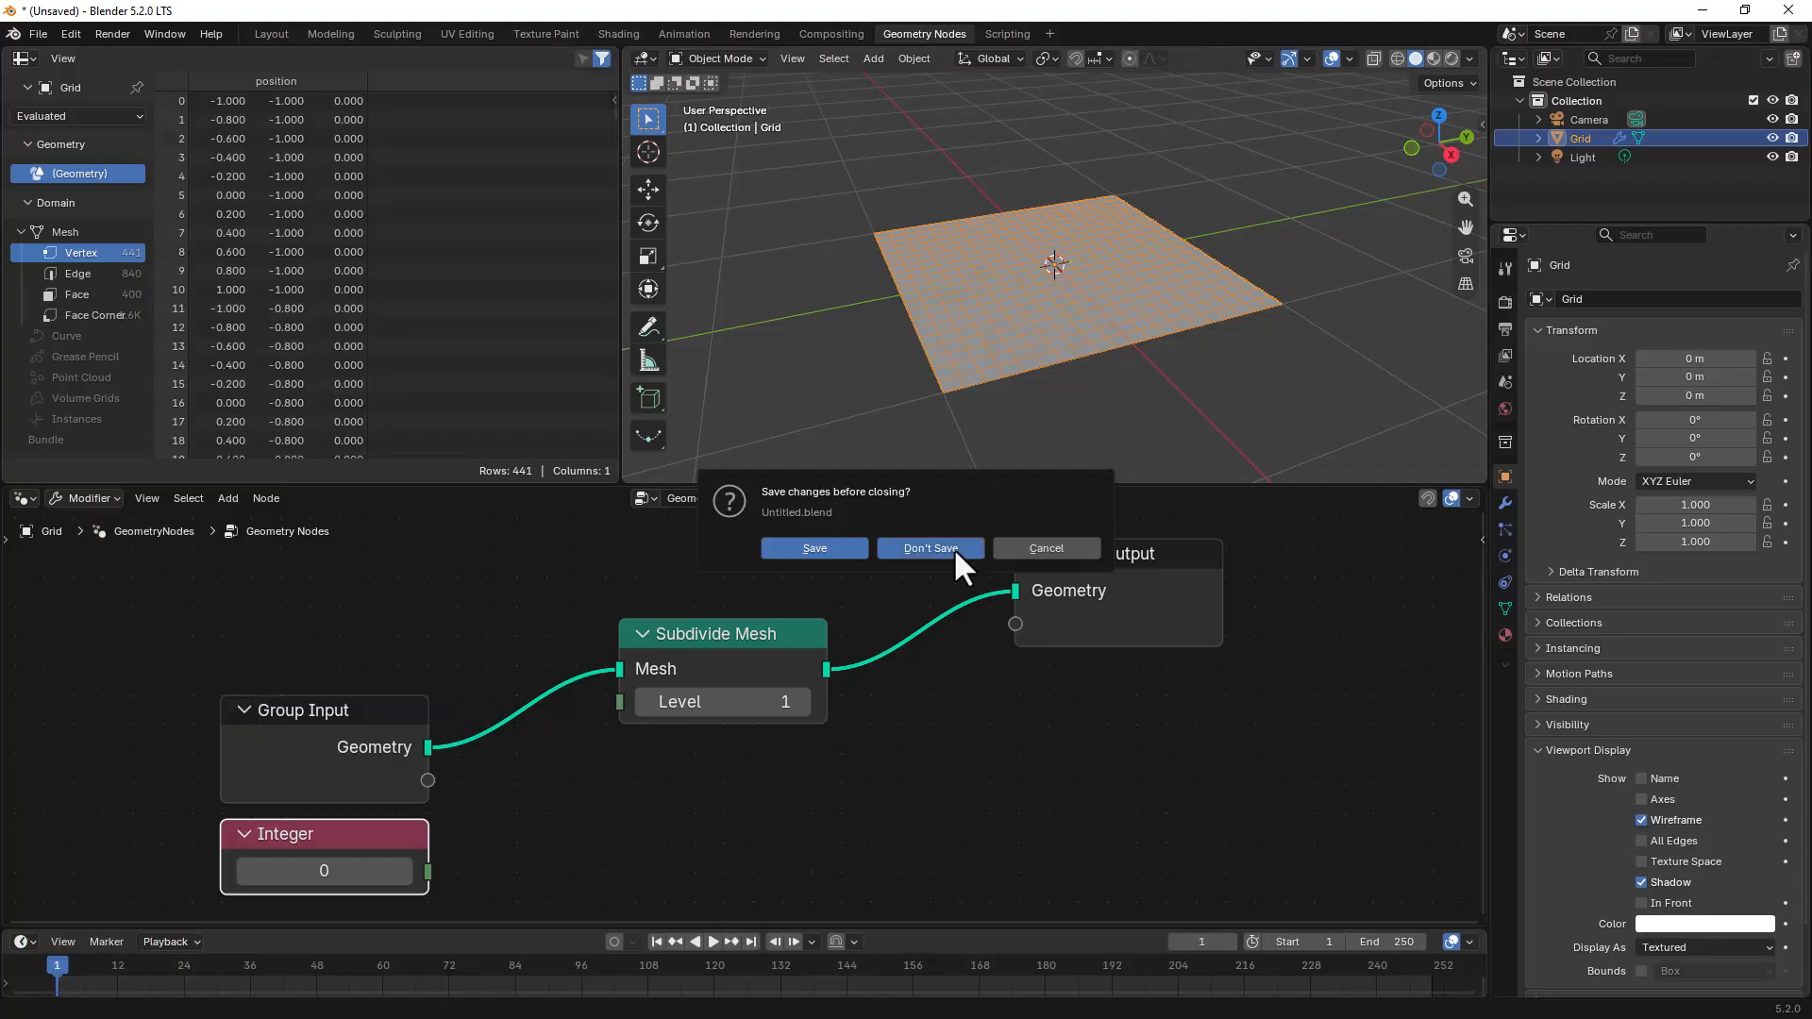
left_click(957, 542)
Step: Select the terrain plane and show its Geometry Nodes modifier settings
scroll(903, 531, "down", 3)
middle_click_drag(903, 530, 853, 542)
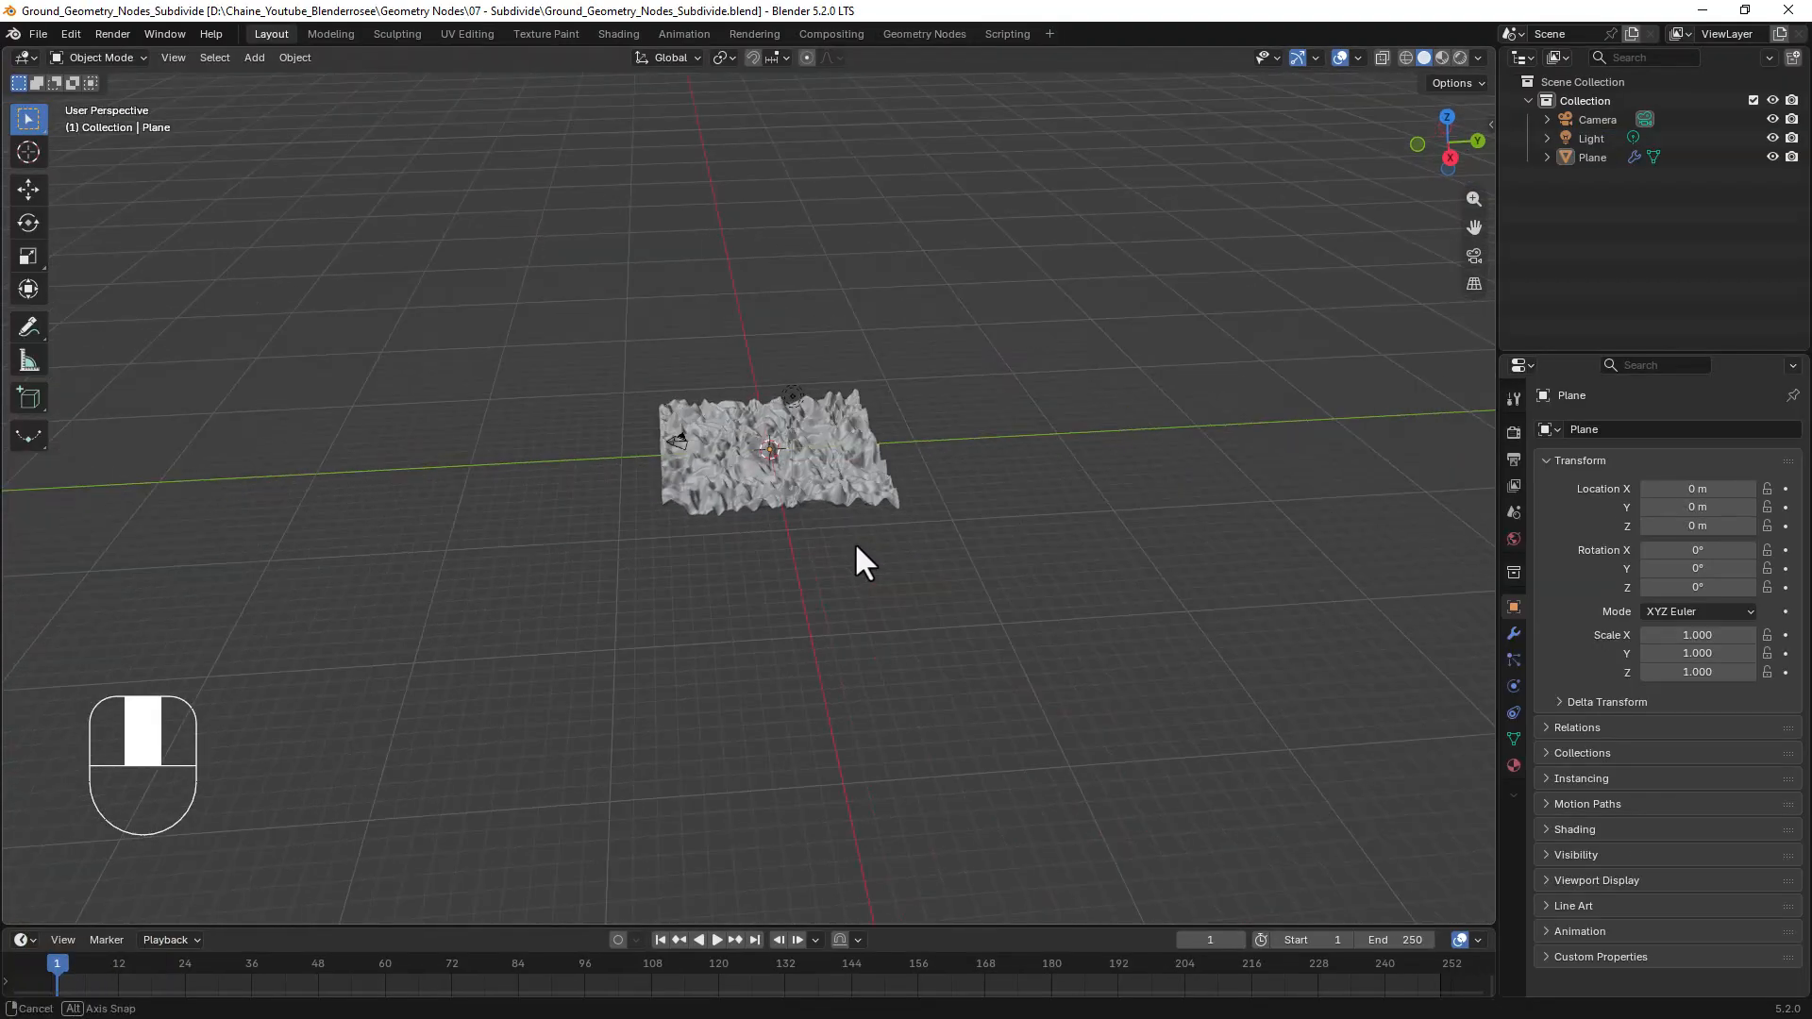
scroll(830, 478, "up", 7)
middle_click_drag(831, 479, 885, 503)
left_click(813, 437)
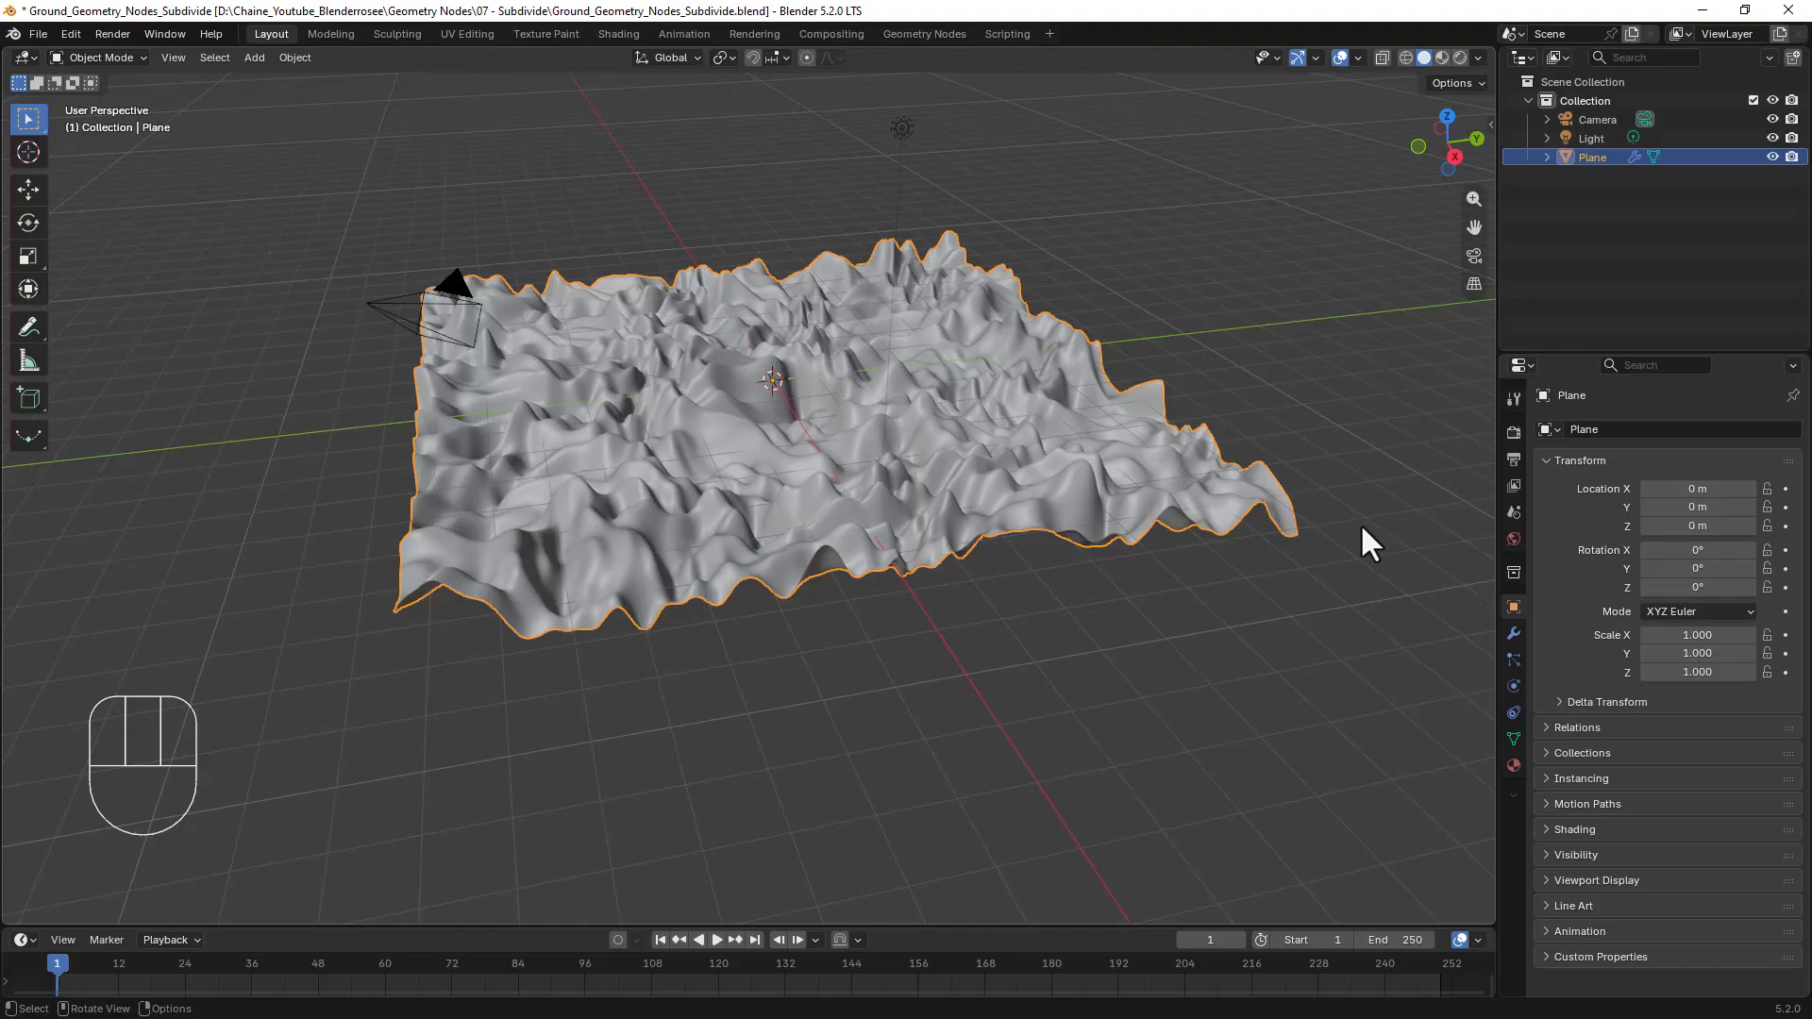
left_click(1514, 633)
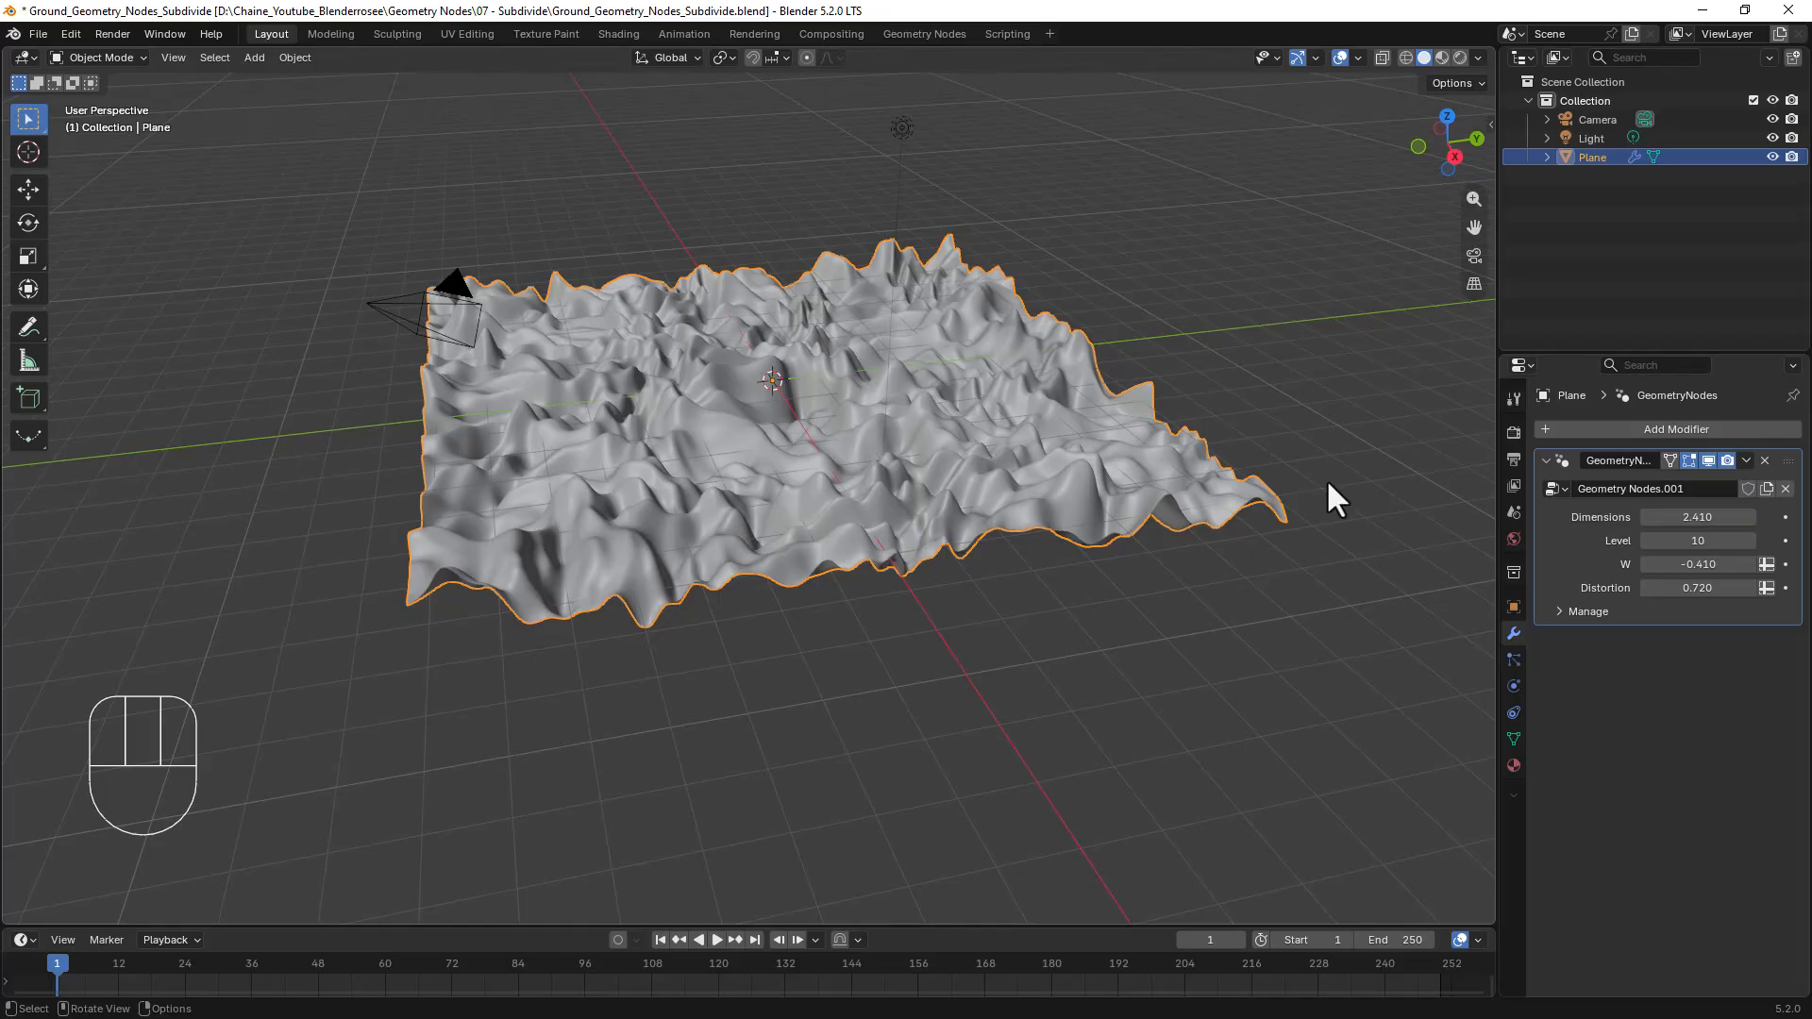
Step: Lower the terrain's subdivision Level to 5 in its Geometry Nodes modifier
left_click(1646, 541)
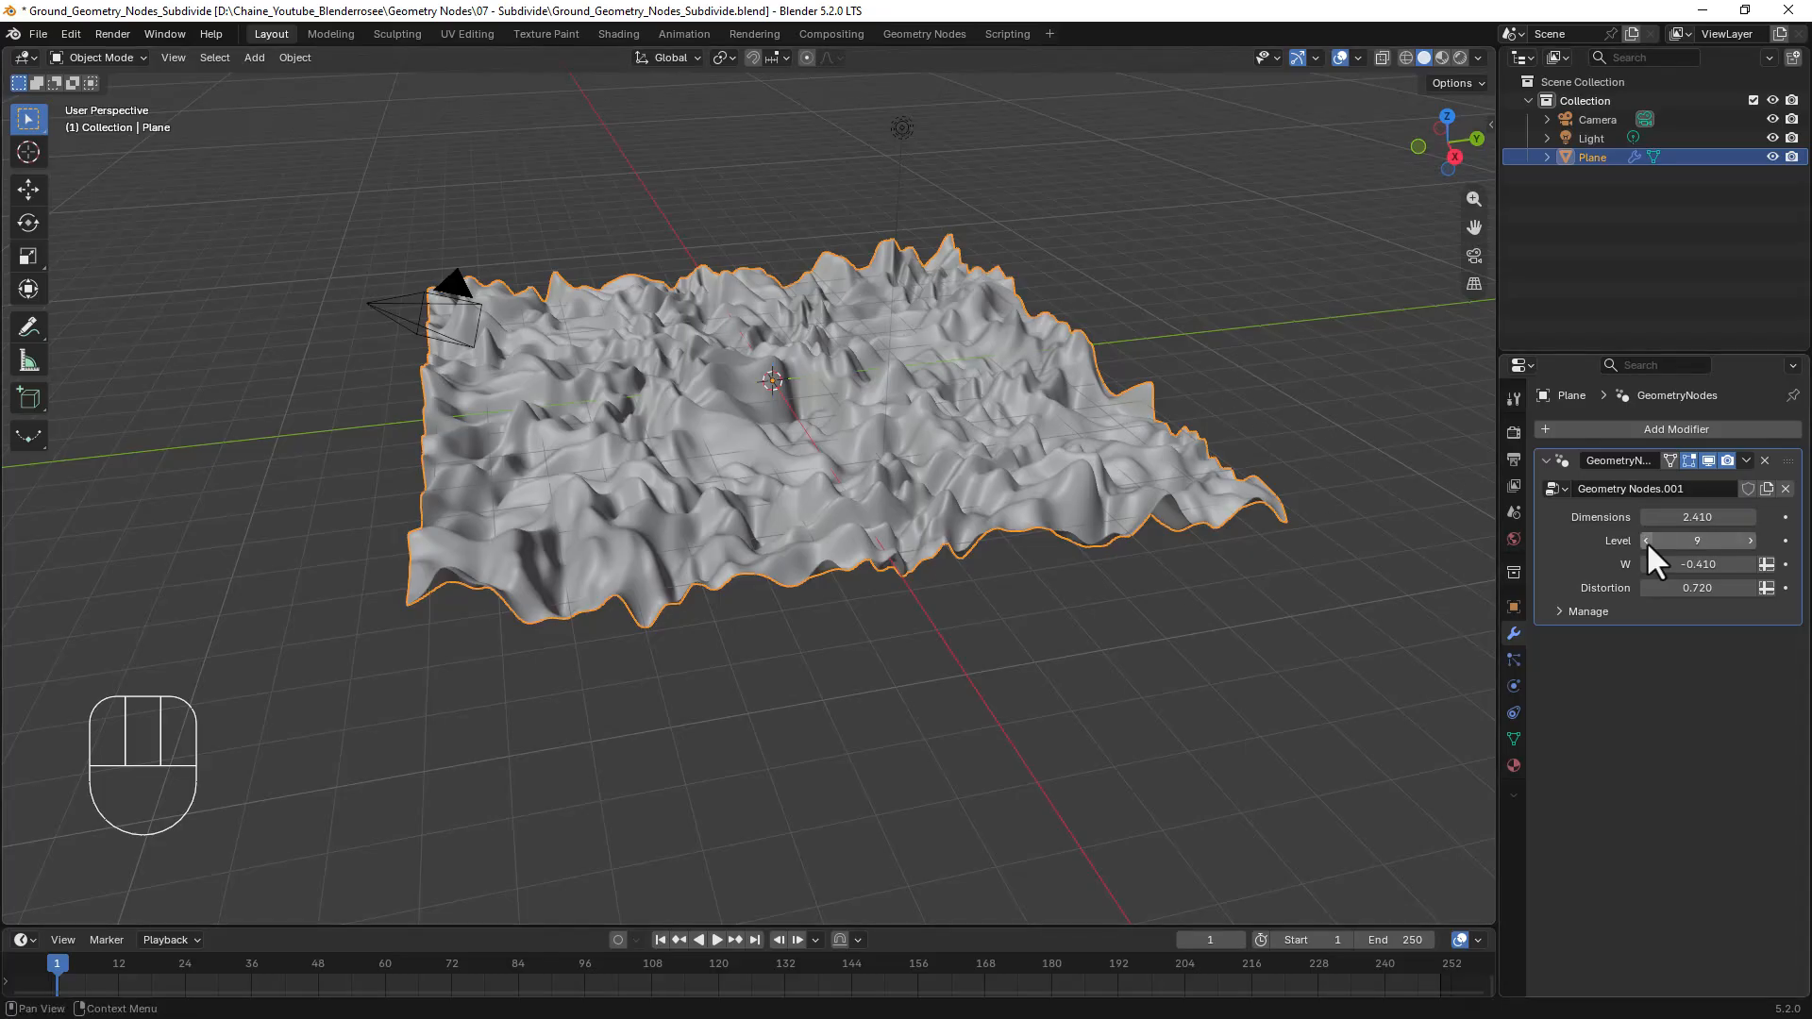
left_click(1646, 541)
left_click(1646, 541)
left_click(1646, 541)
left_click(1646, 541)
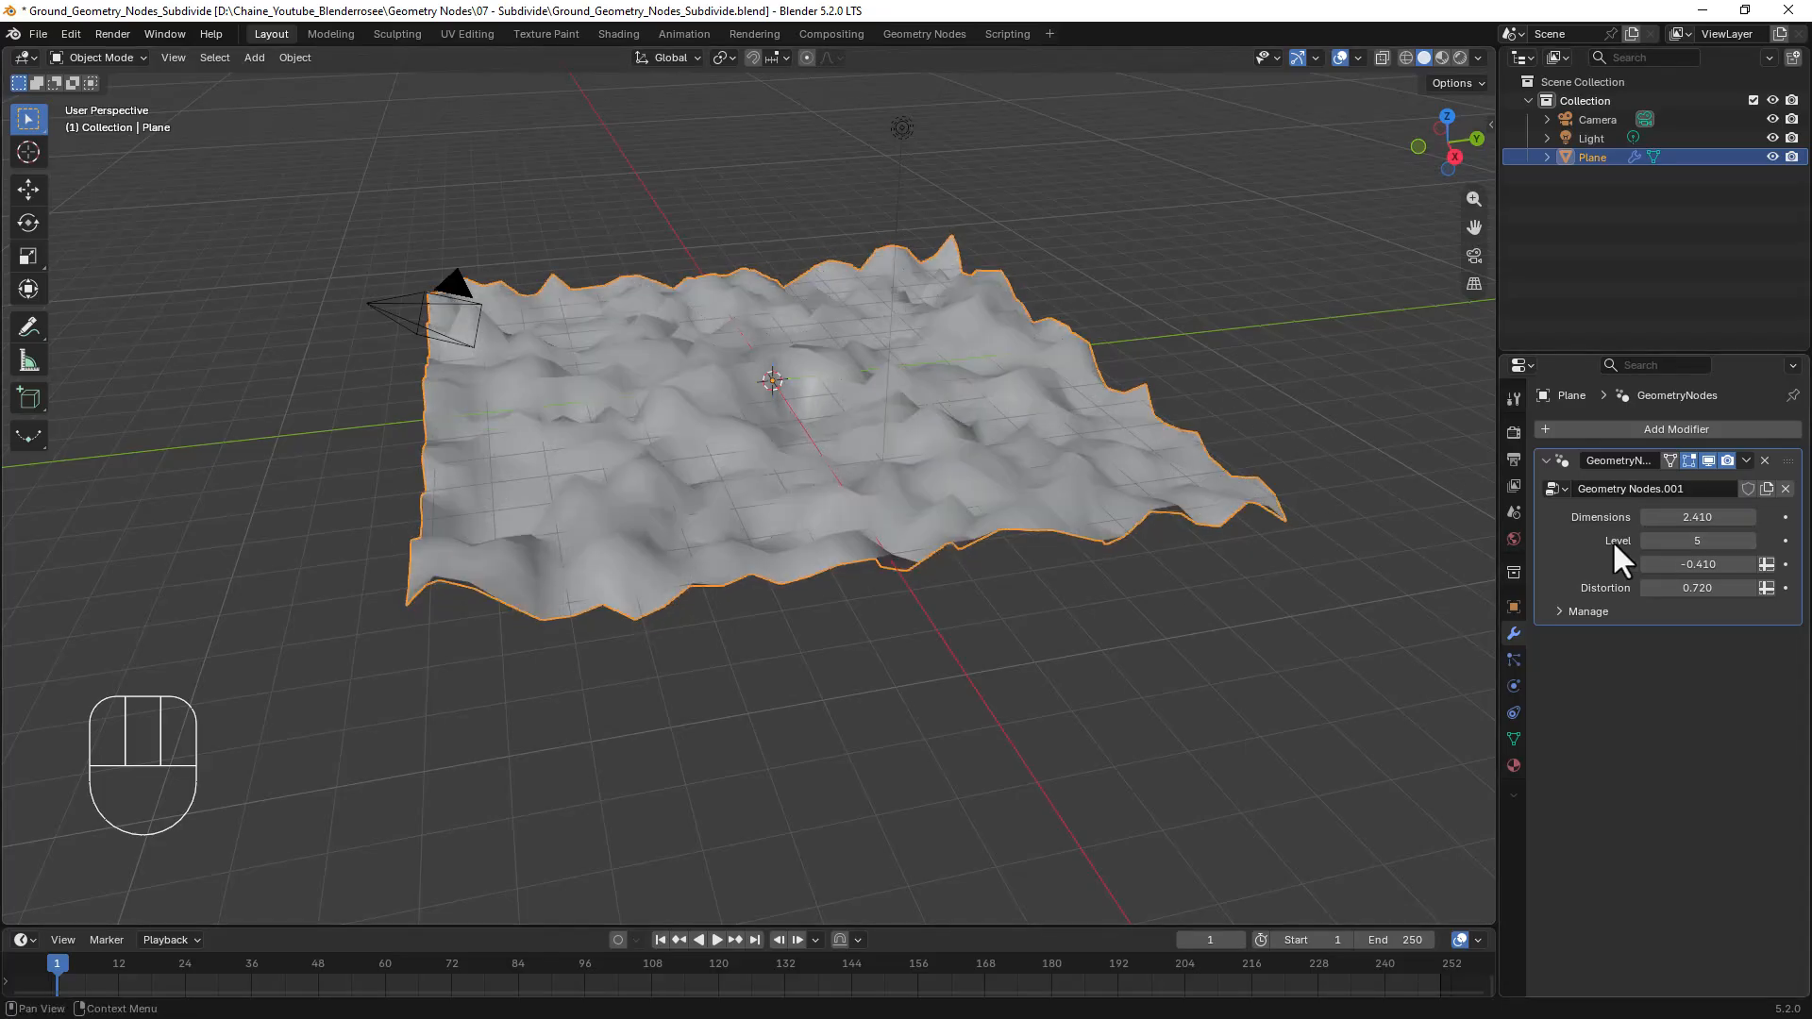
Step: Switch the viewport to Material Preview shading and view the textured terrain from a low angle
mouse_move(774, 462)
middle_mouse_down()
mouse_move(862, 465)
mouse_move(746, 463)
middle_mouse_up()
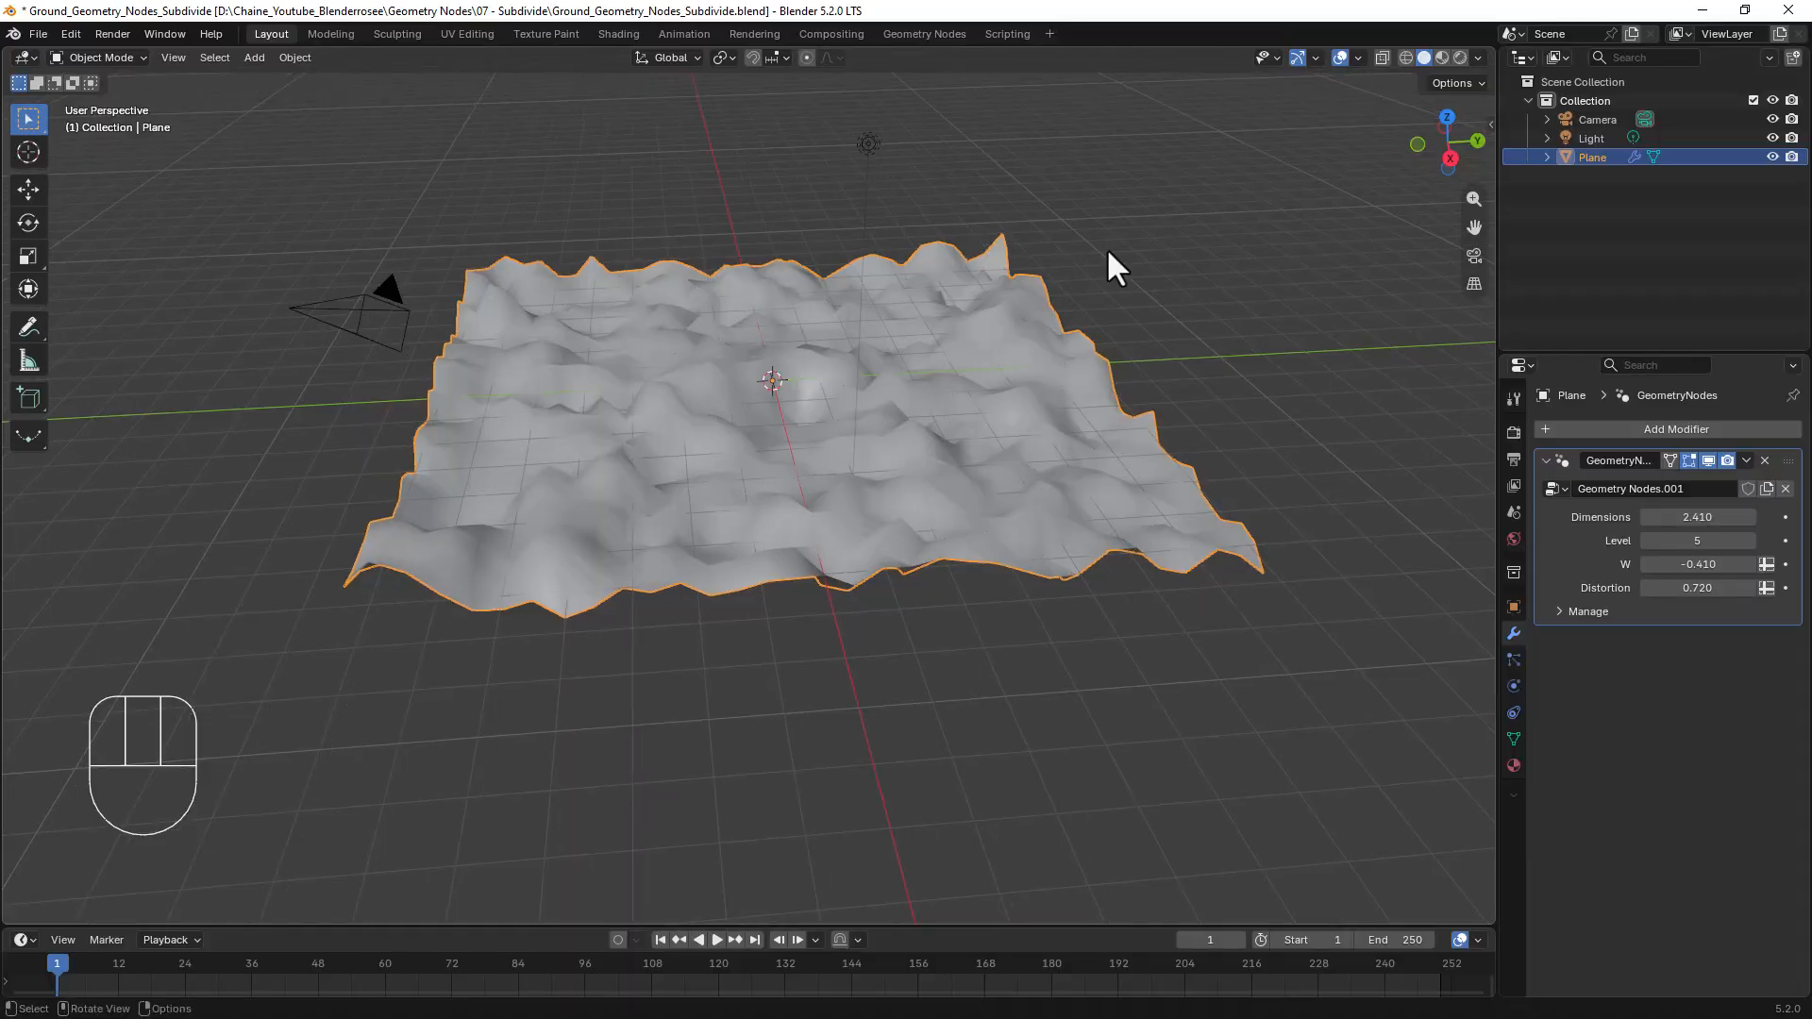
left_click(1440, 56)
middle_click_drag(849, 415, 761, 421)
scroll(915, 418, "up", 3)
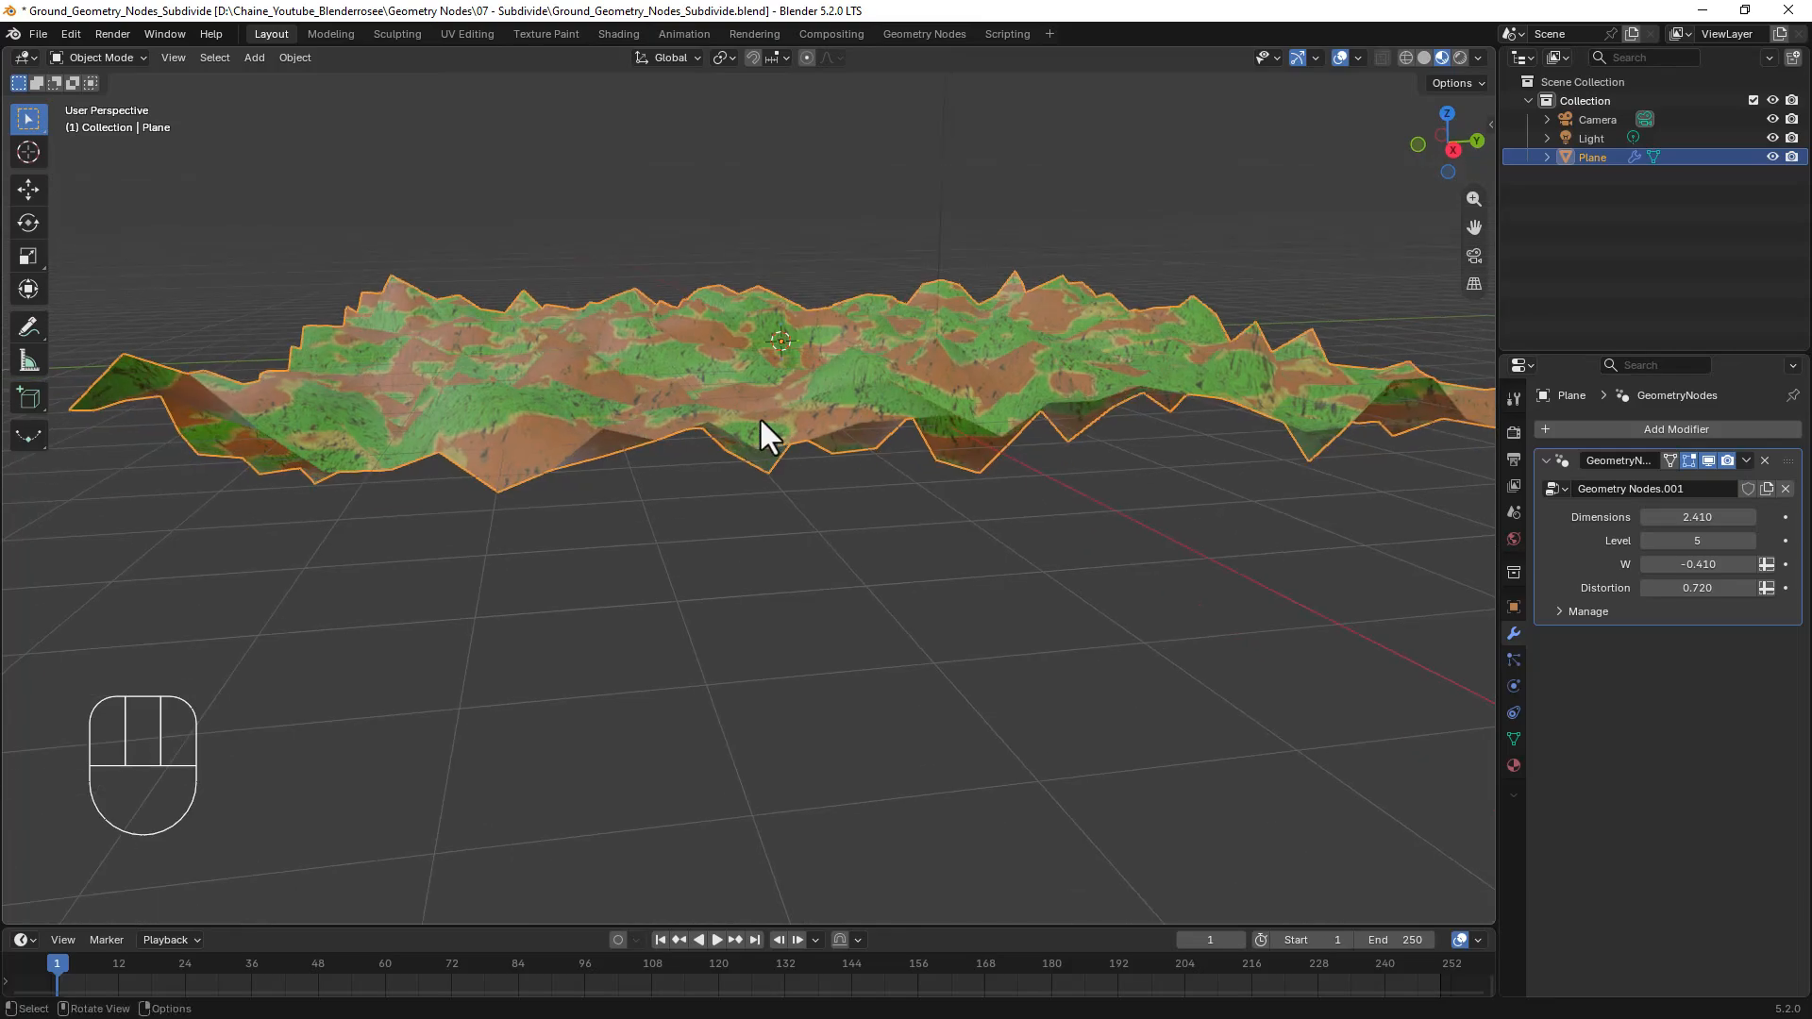
Step: Set the terrain modifier's W to 0.400, Distortion to 1.150 and Level to 7
left_click_drag(1689, 563, 1720, 589)
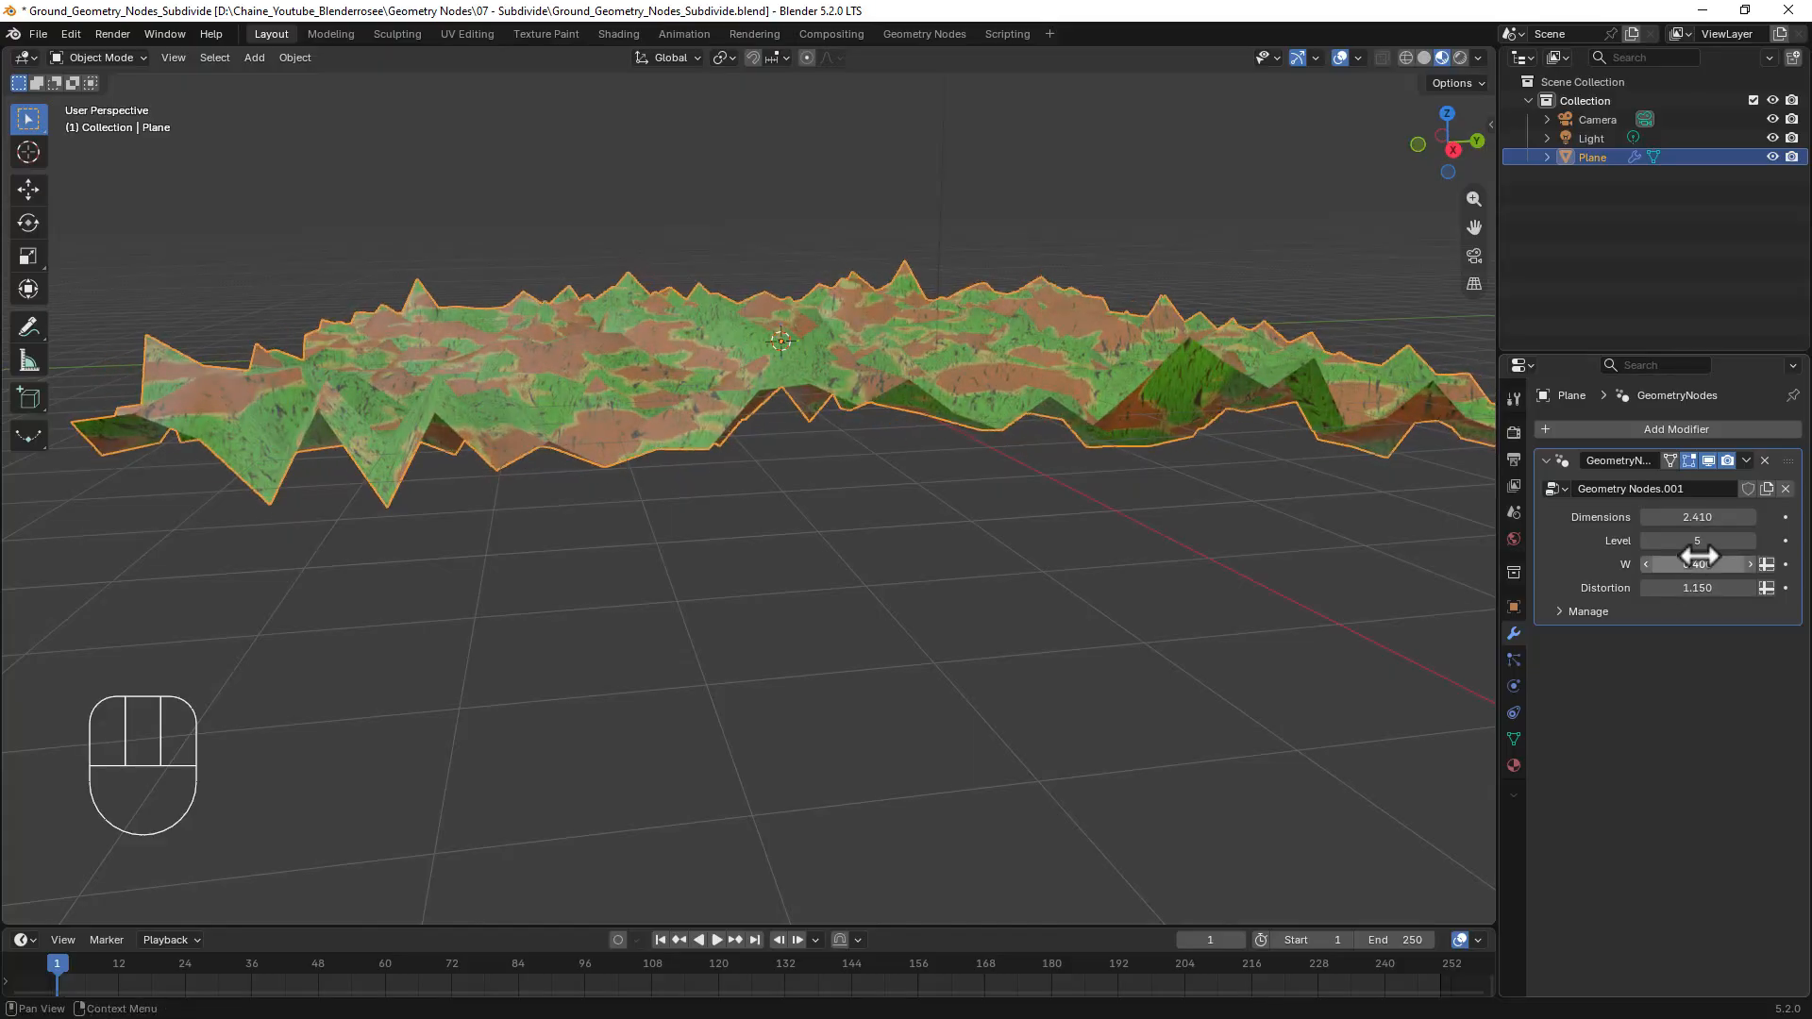
left_click(1751, 538)
left_click(1751, 538)
scroll(886, 311, "down", 3)
middle_click_drag(886, 311, 865, 228)
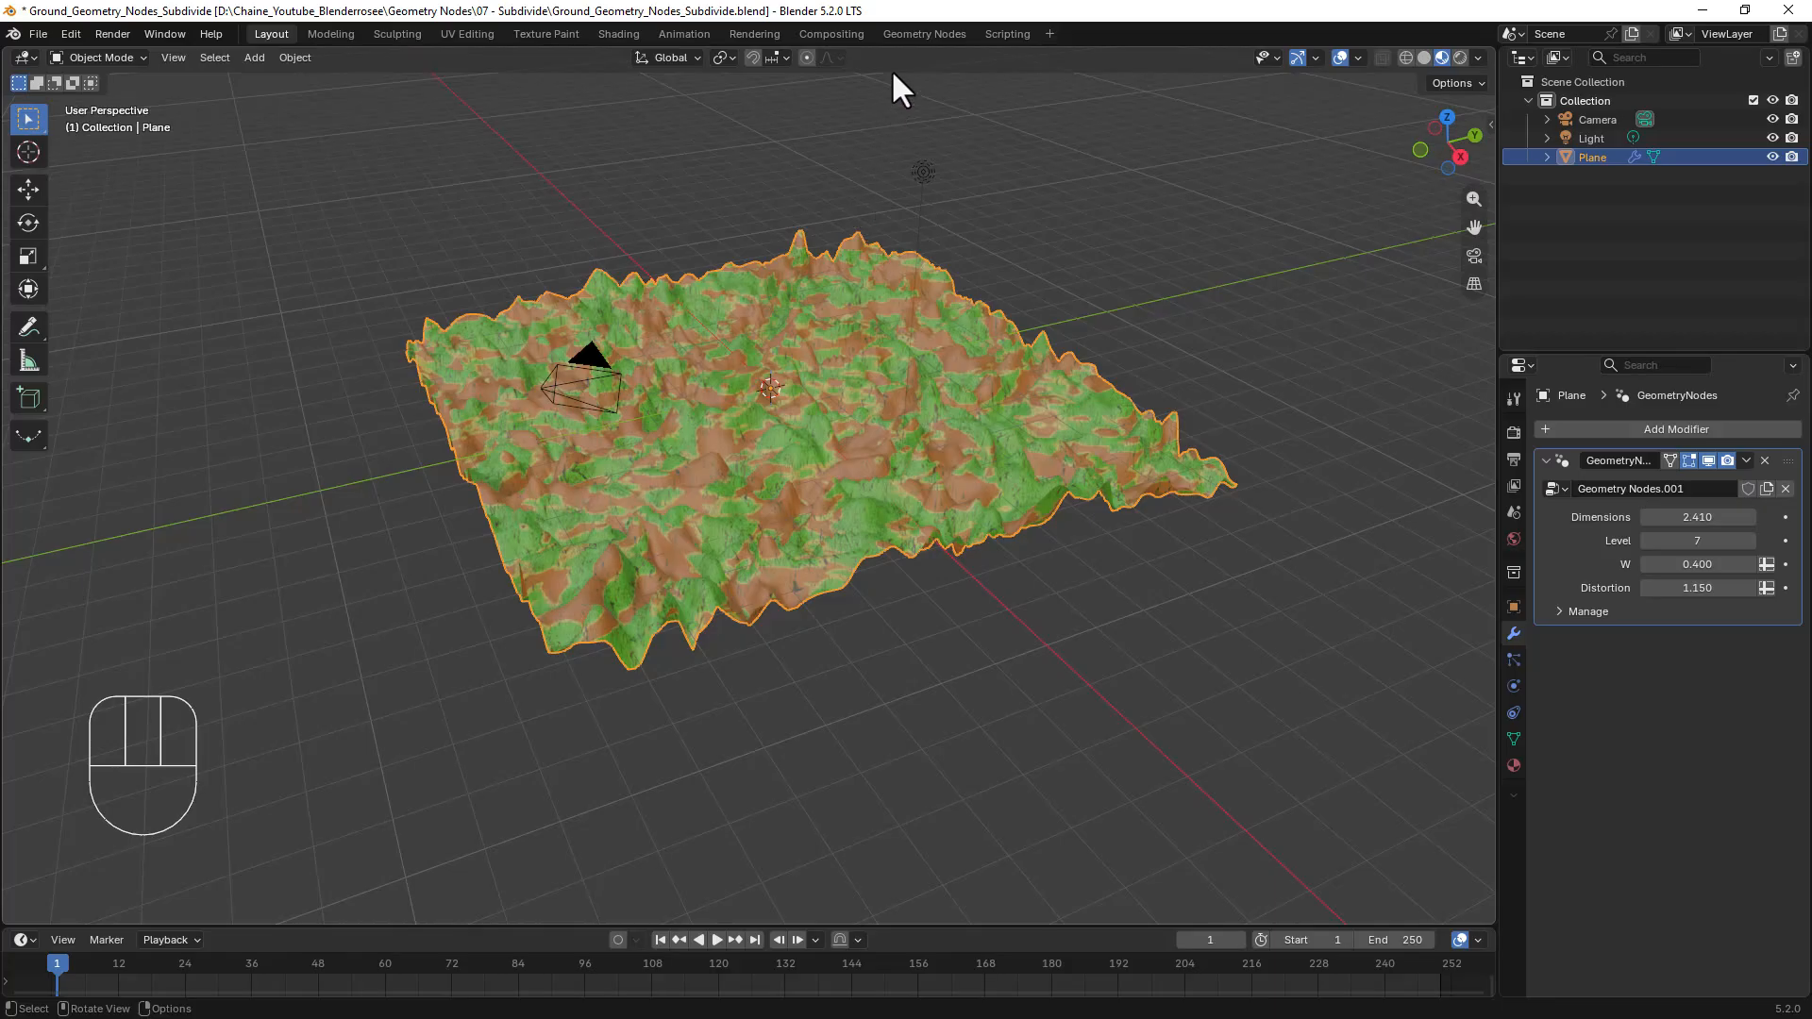
Step: Show the terrain's node tree in the Geometry Nodes workspace and maximize the node editor
left_click(924, 34)
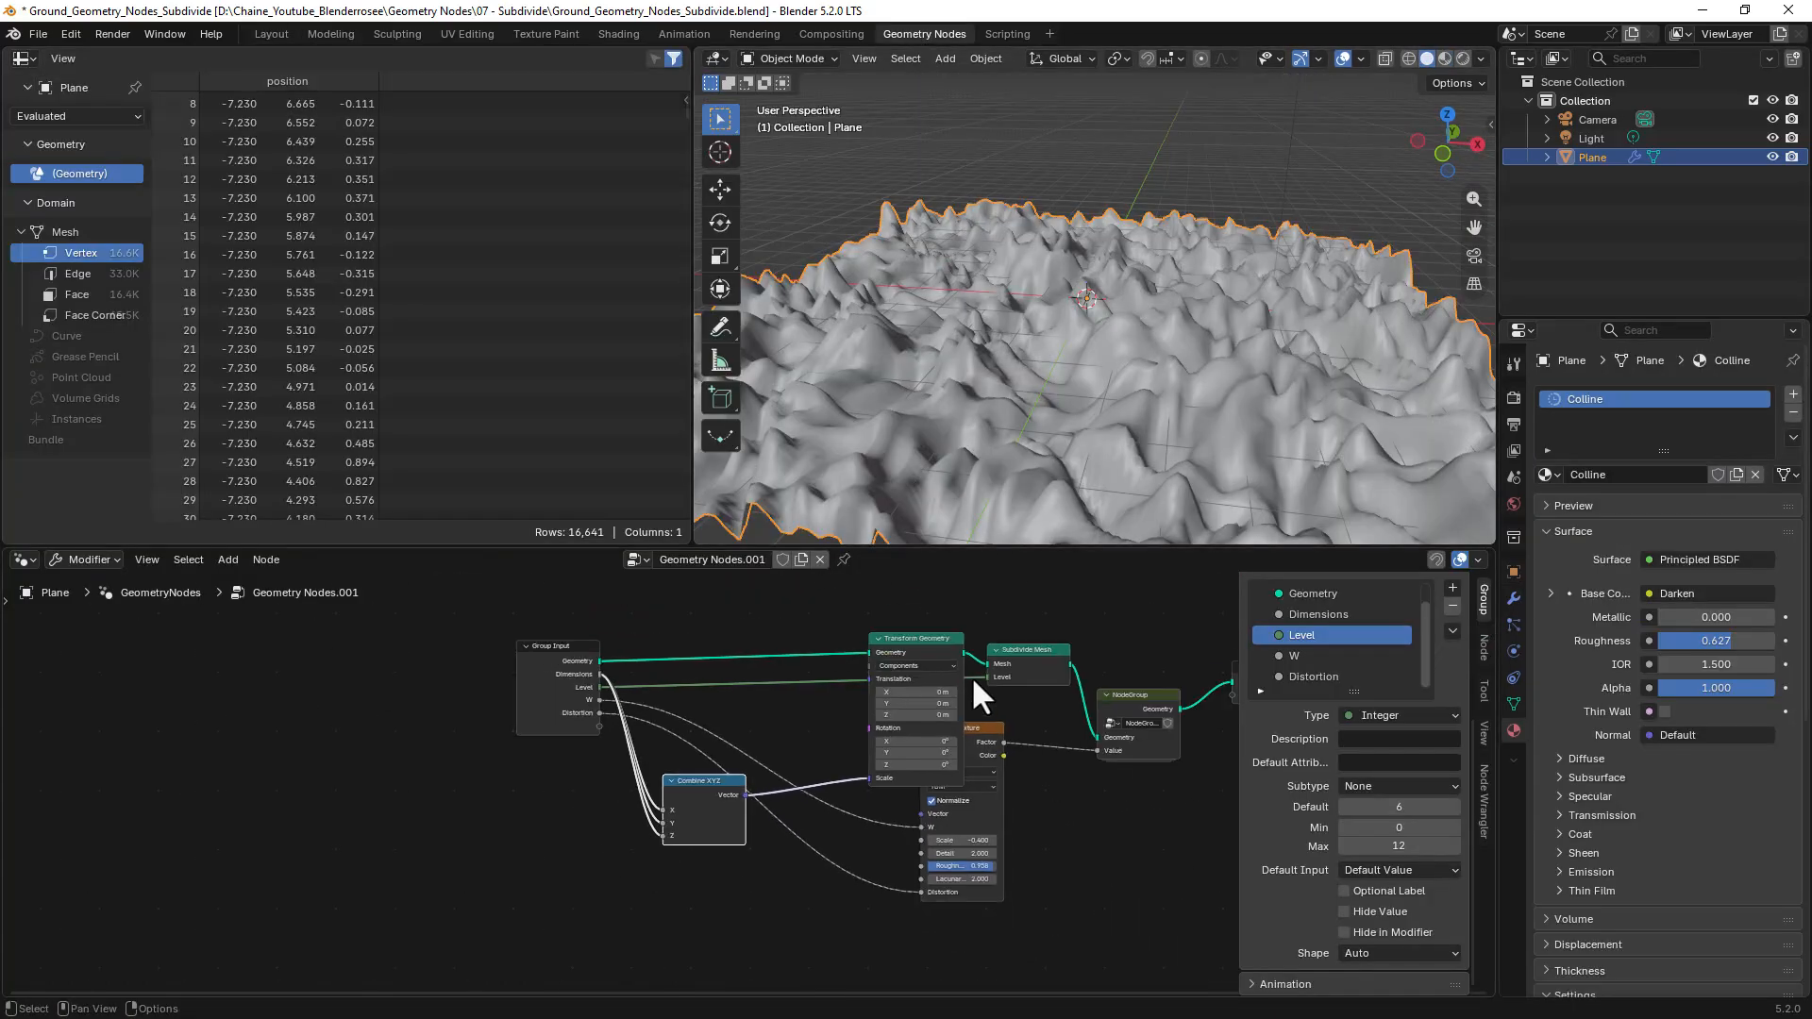
middle_click_drag(971, 675, 745, 679)
mouse_move(770, 675)
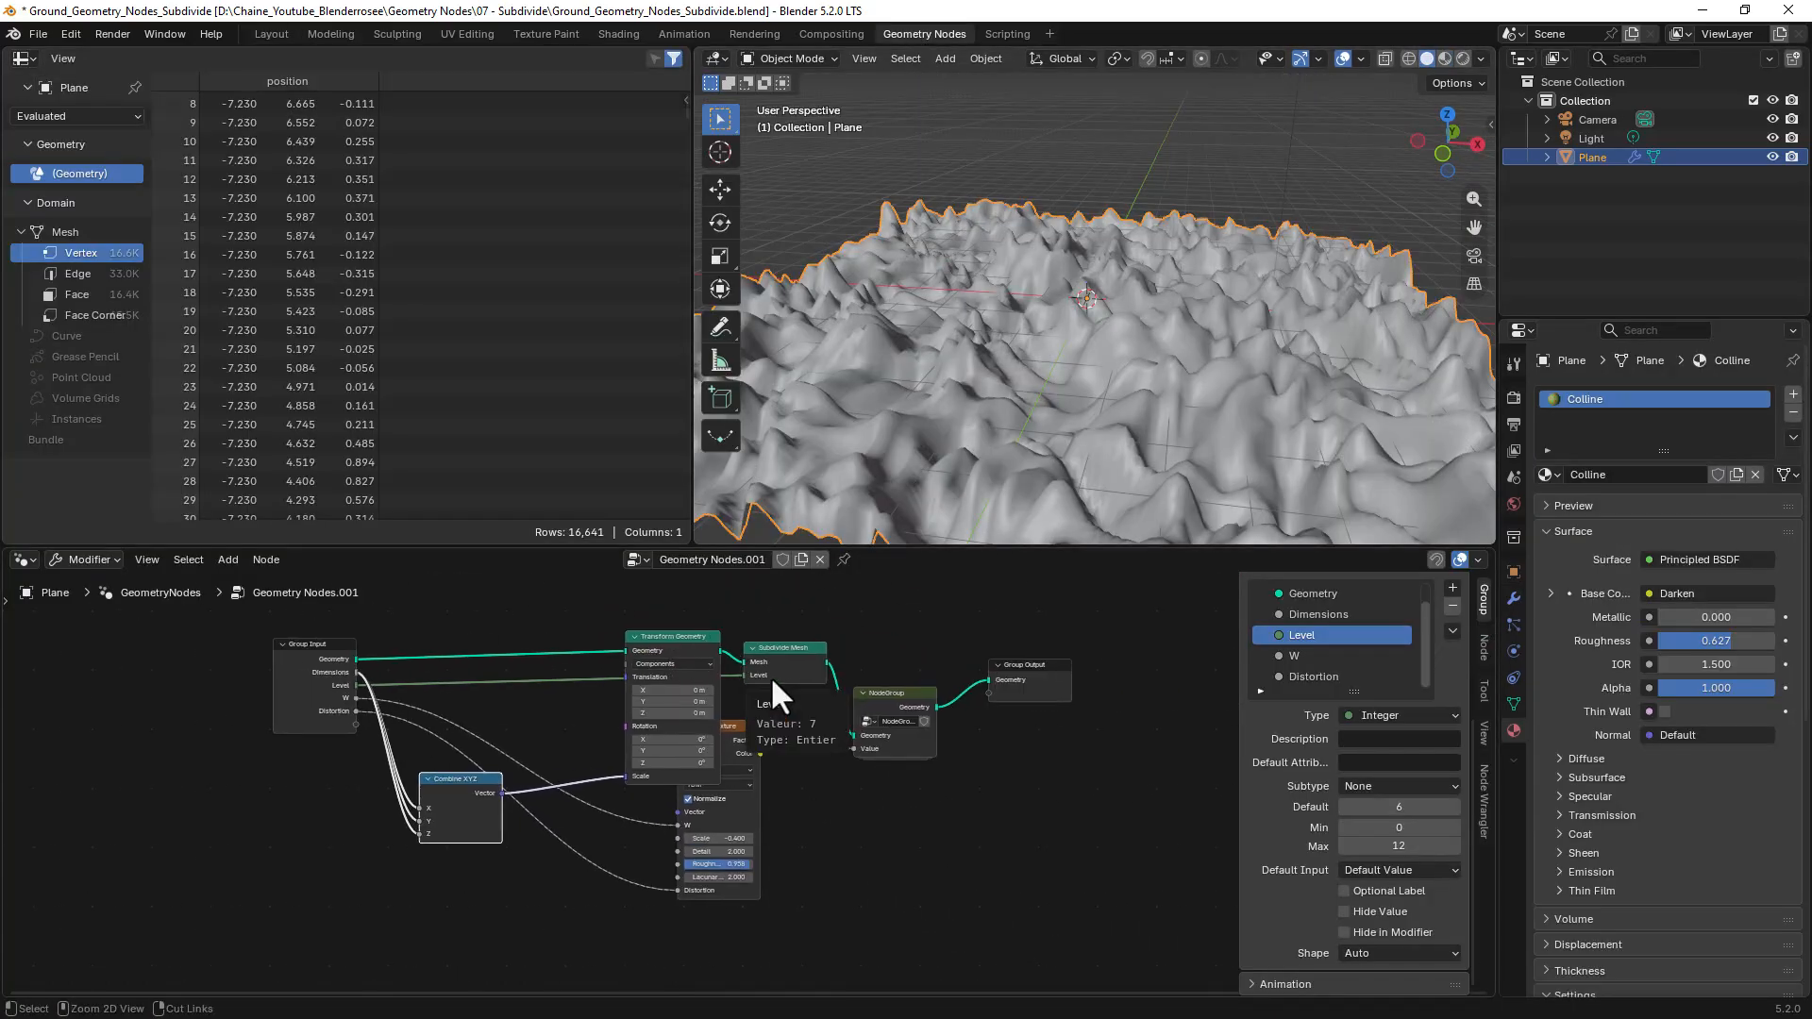
key("ctrl+space")
scroll(945, 512, "up", 5)
middle_click_drag(946, 512, 1090, 662)
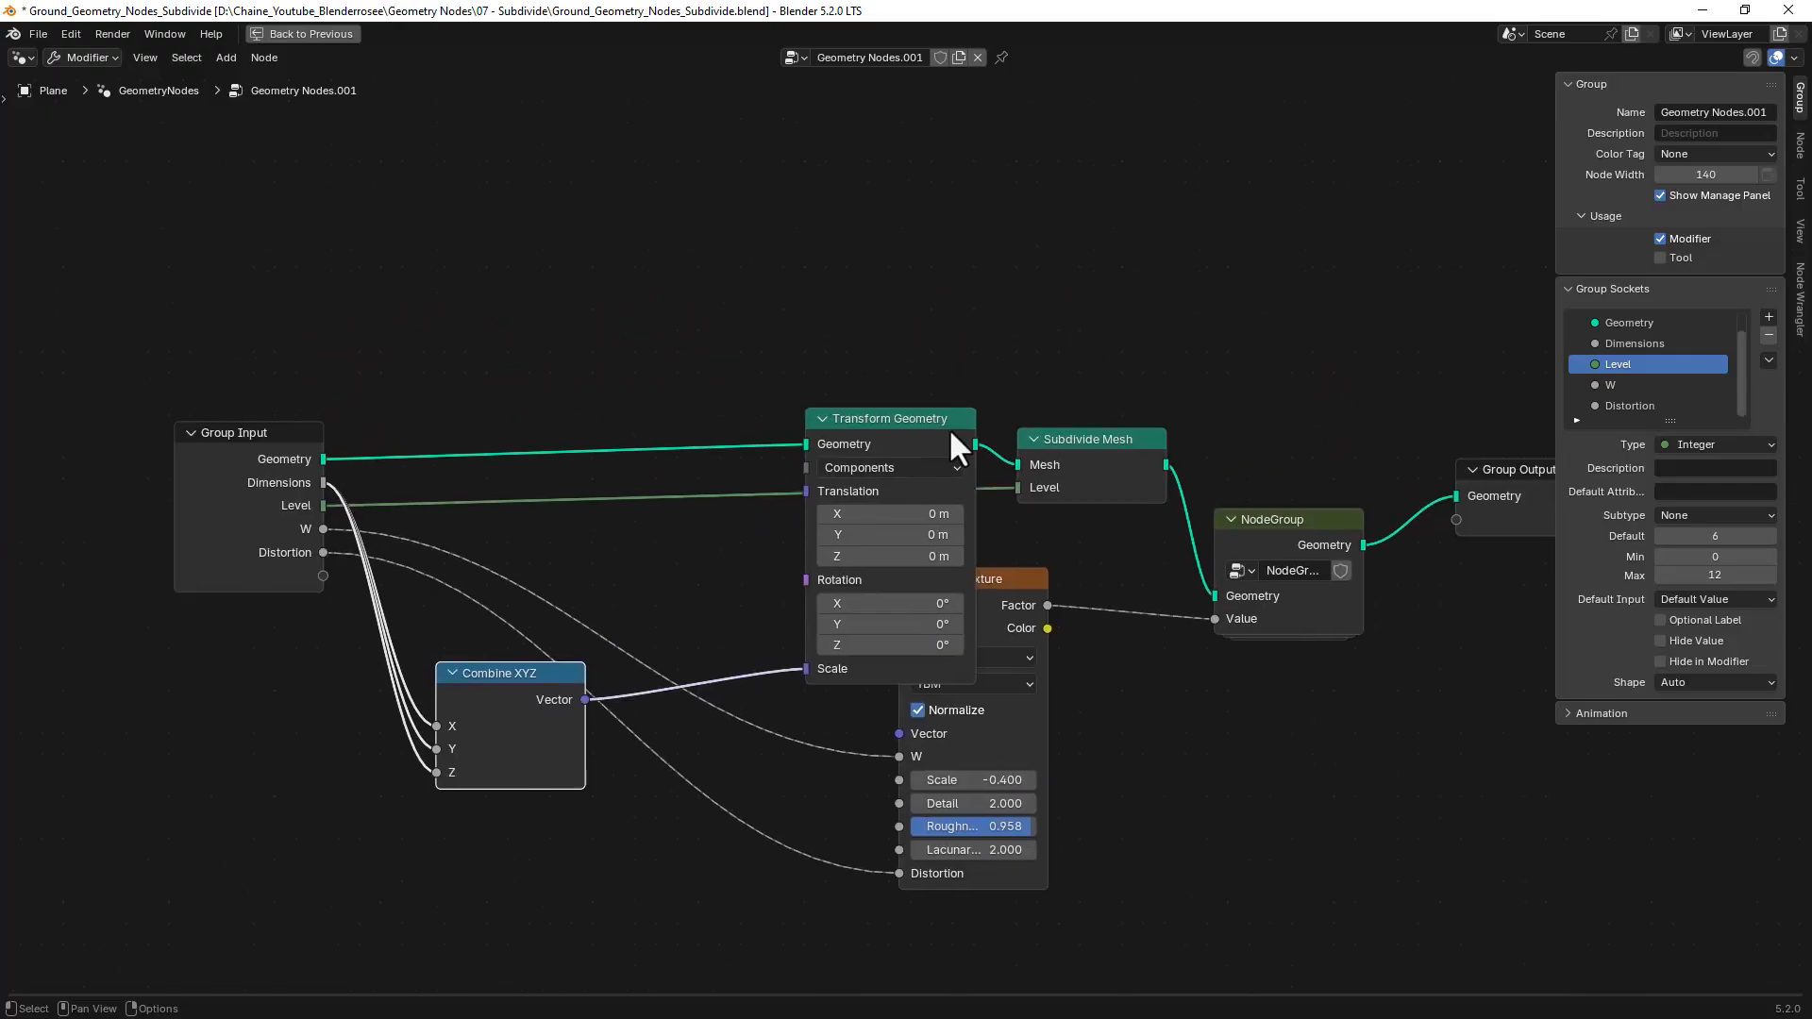
Step: Move the Transform Geometry node up and to the left so it no longer overlaps the Noise Texture node
left_click_drag(927, 422, 830, 268)
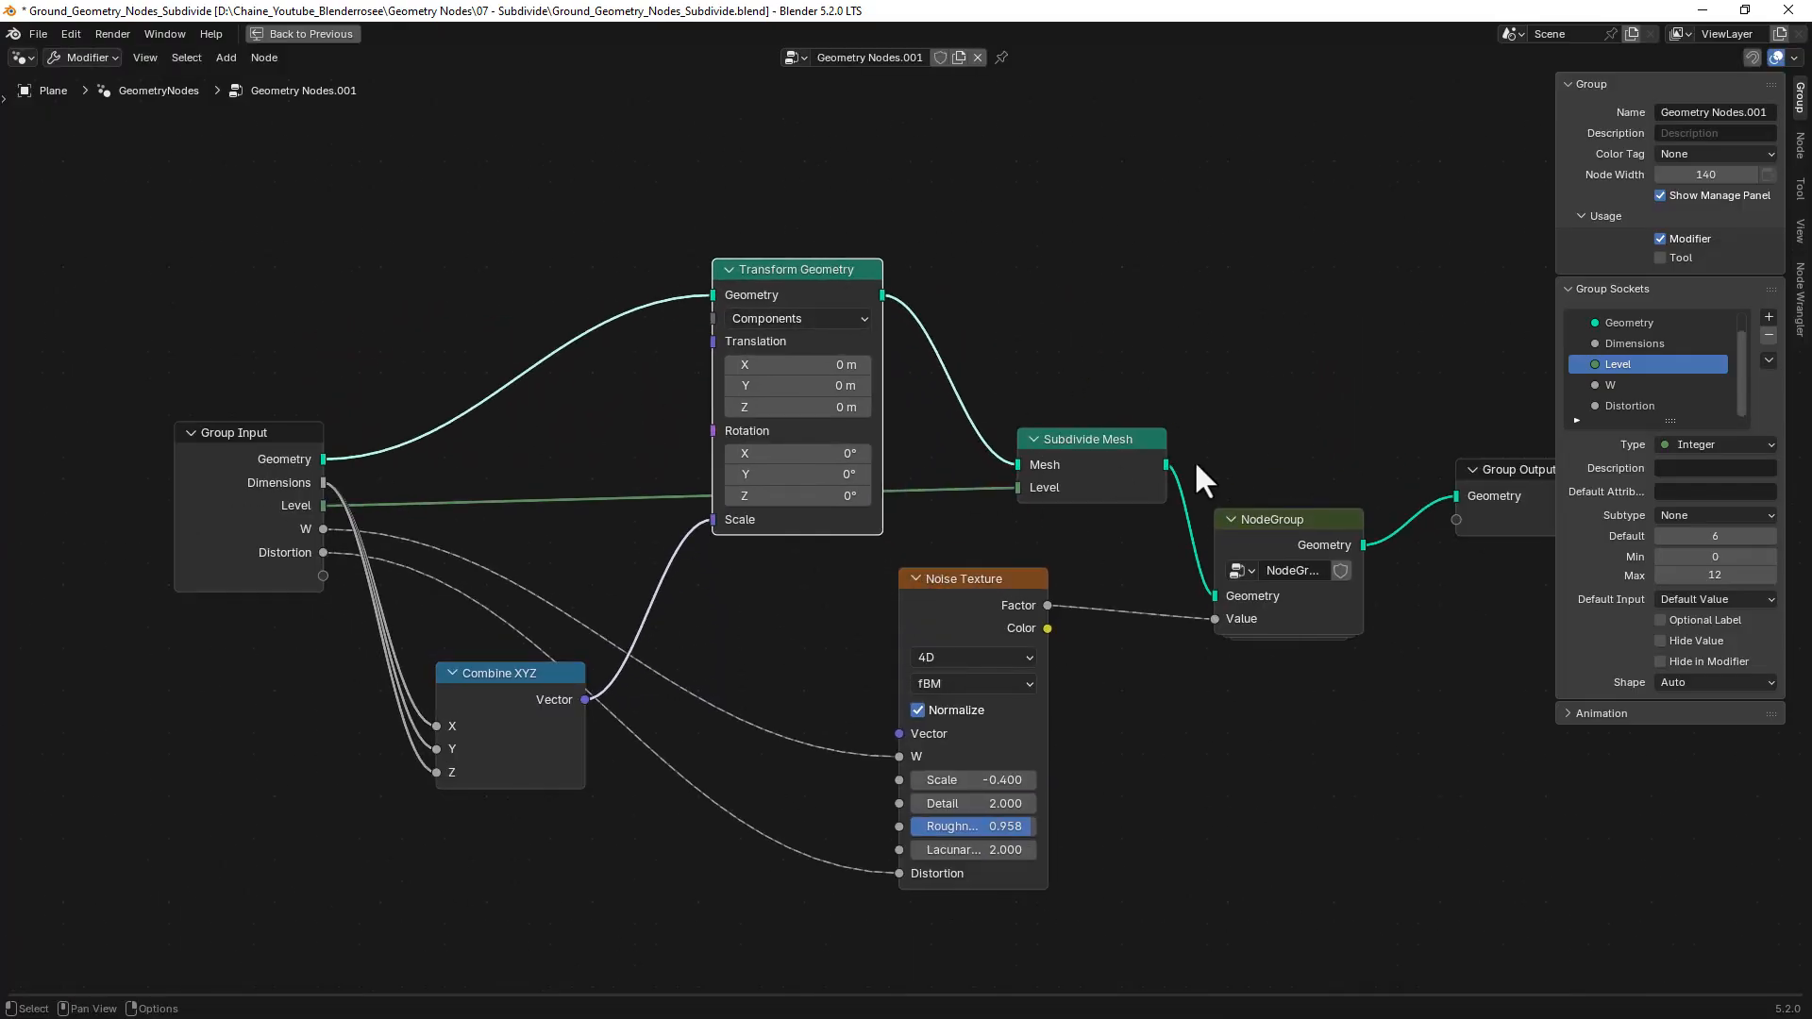
scroll(1125, 452, "up", 2)
middle_click_drag(1161, 396, 984, 383)
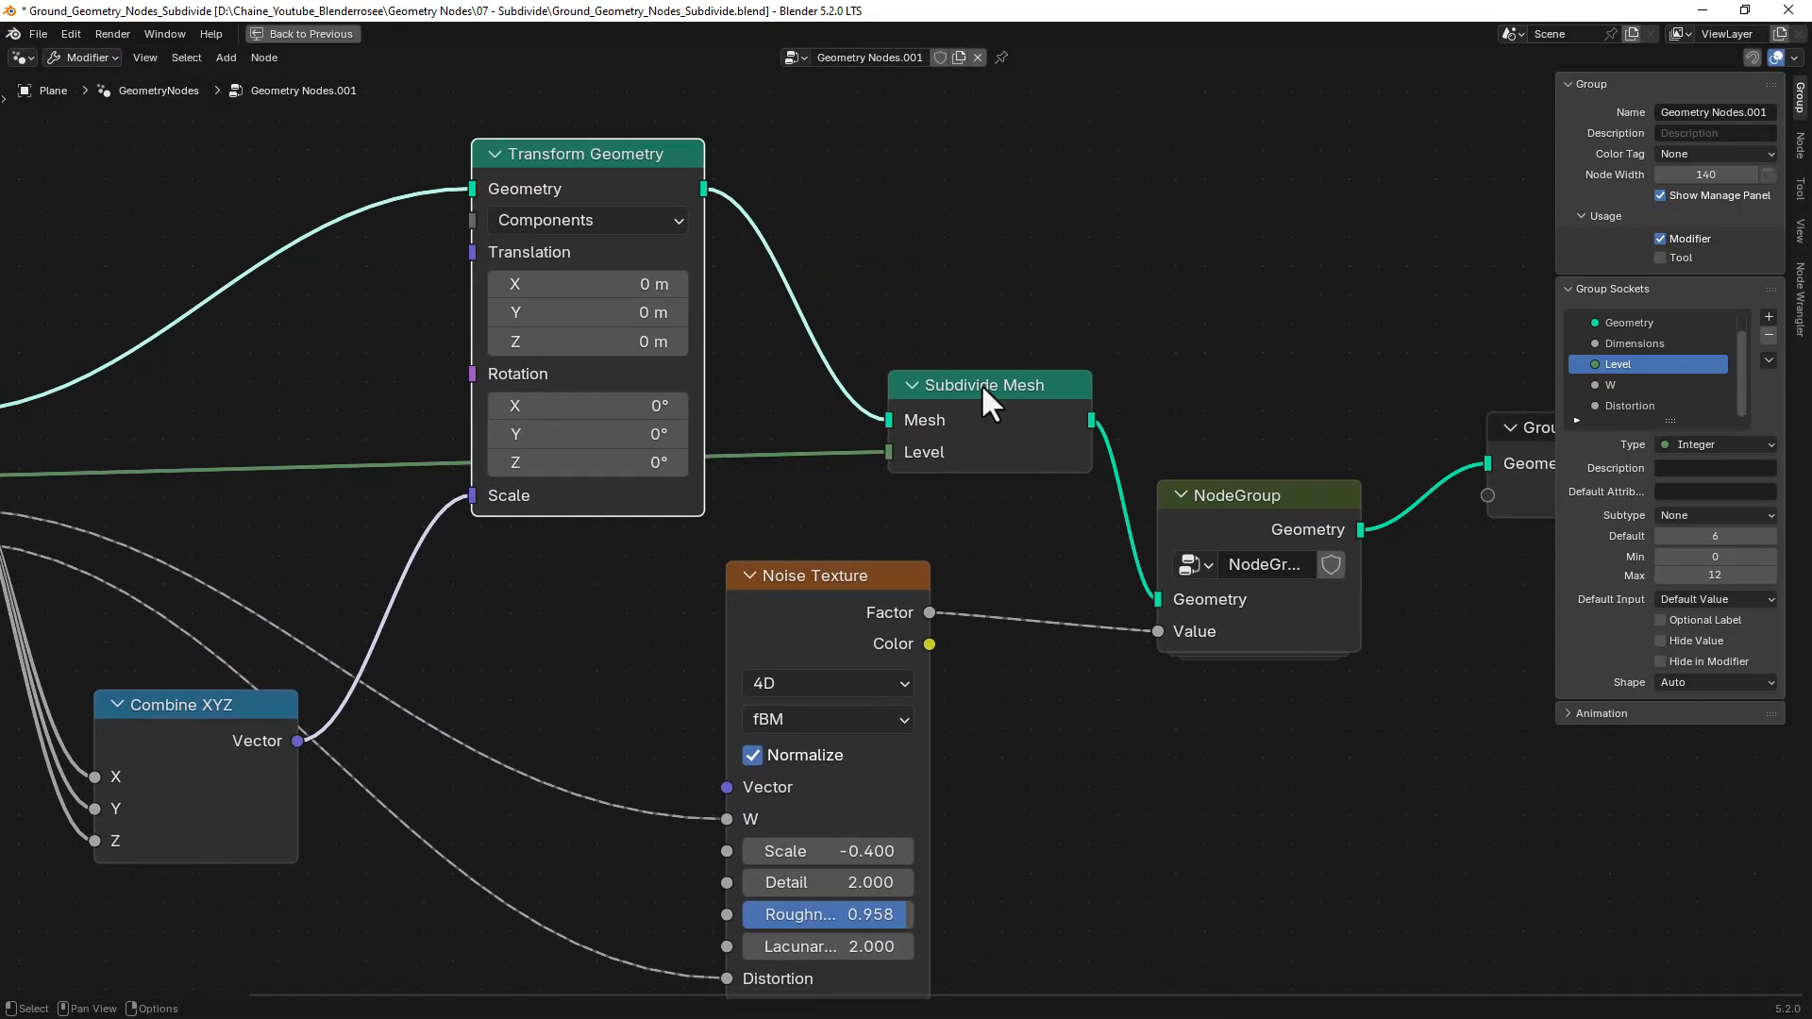
scroll(976, 383, "down", 2)
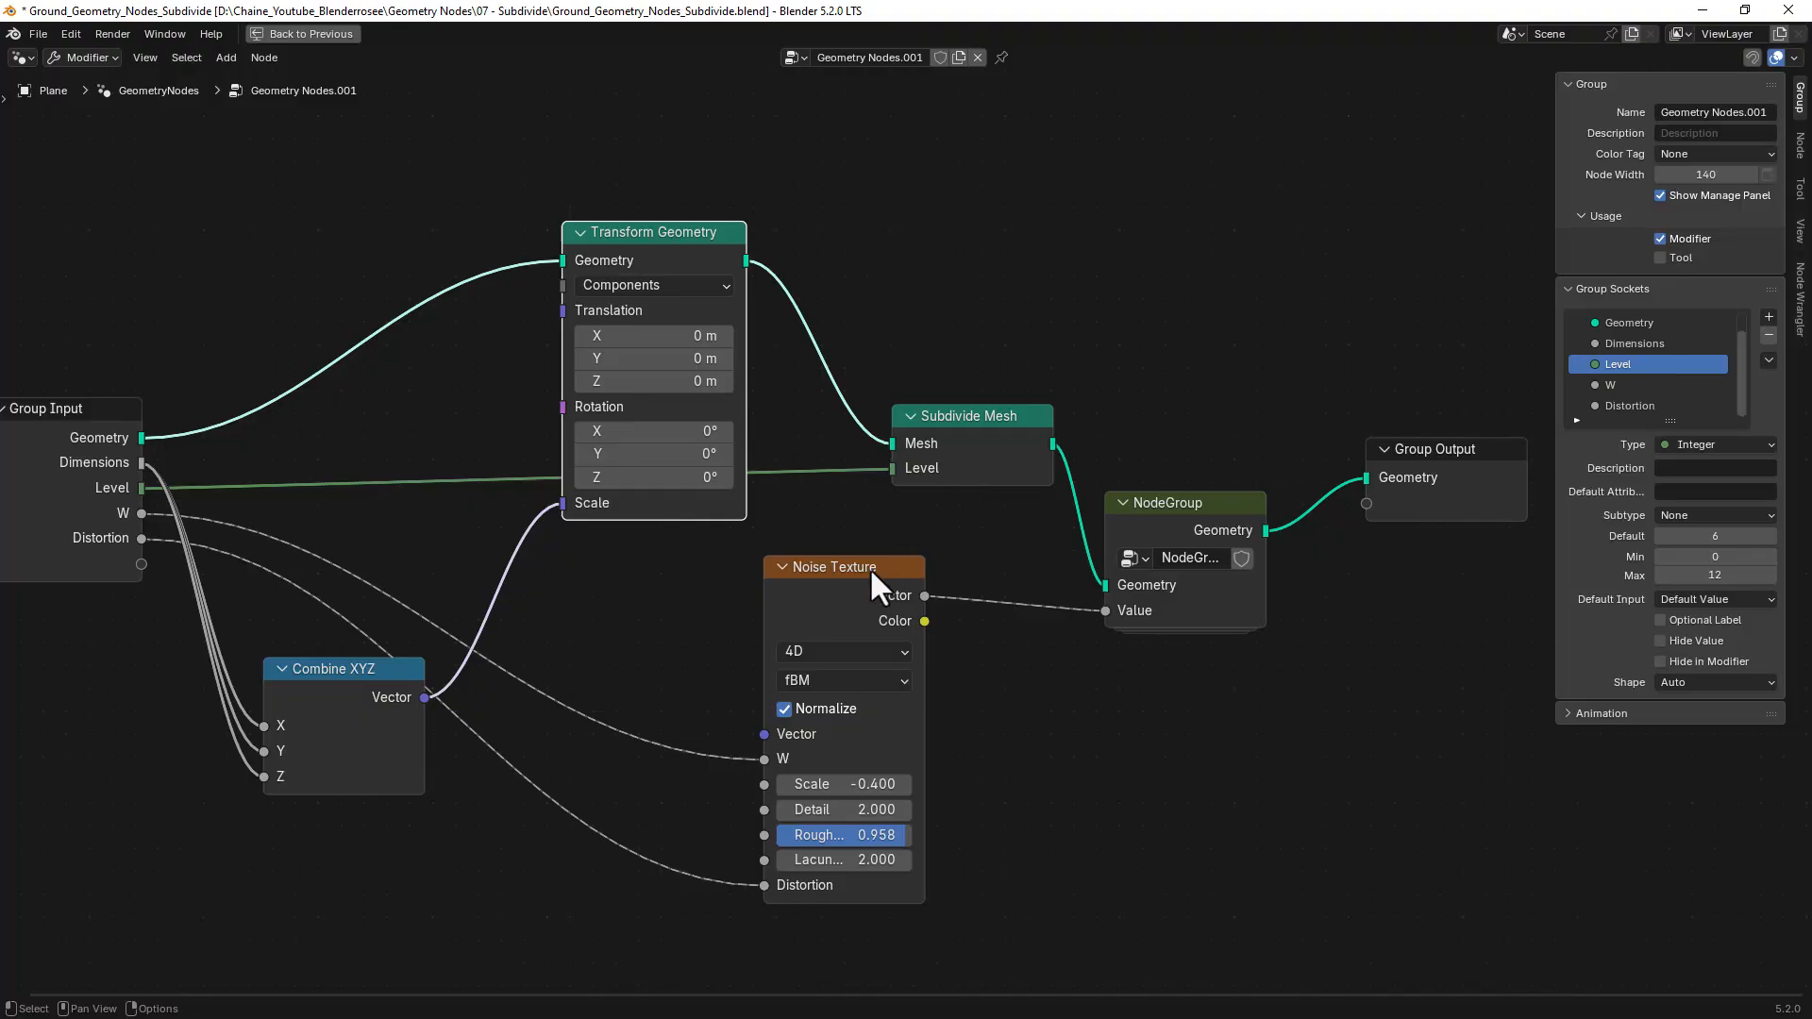
Step: Move the Noise Texture node slightly up and to the right, closer to the NodeGroup node
left_click_drag(869, 569, 912, 541)
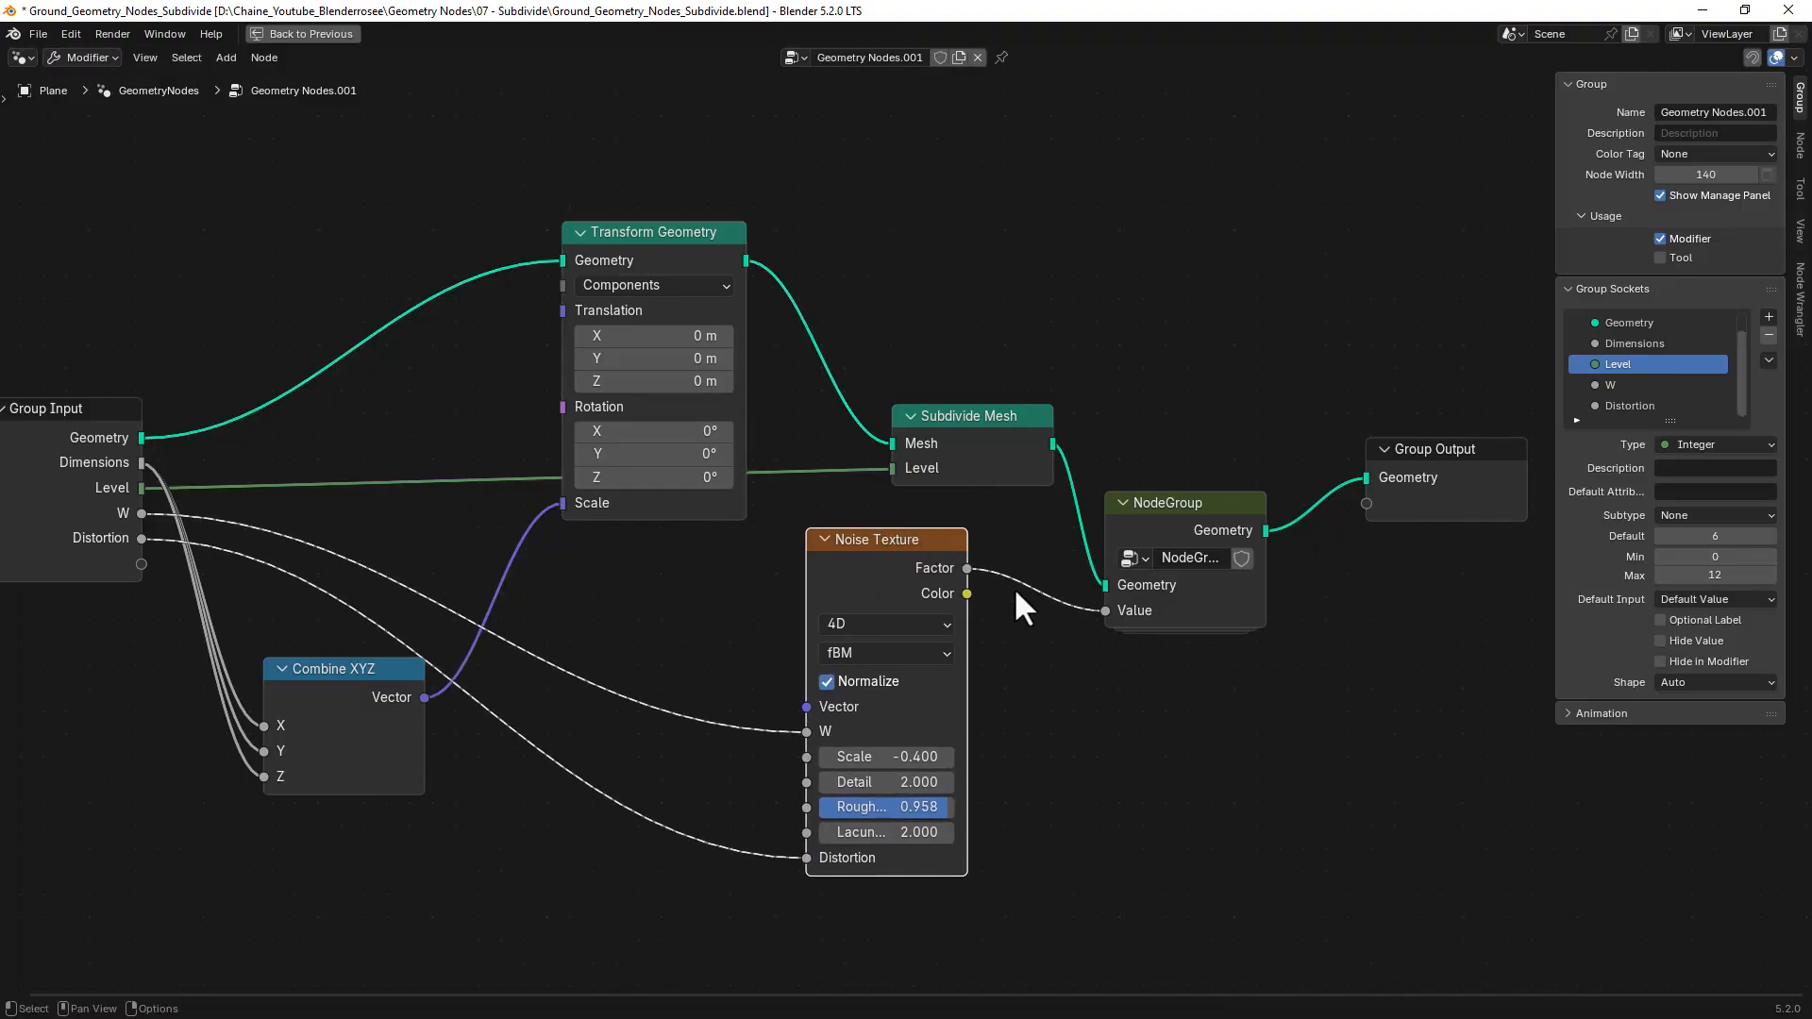
middle_click_drag(1011, 553, 858, 534)
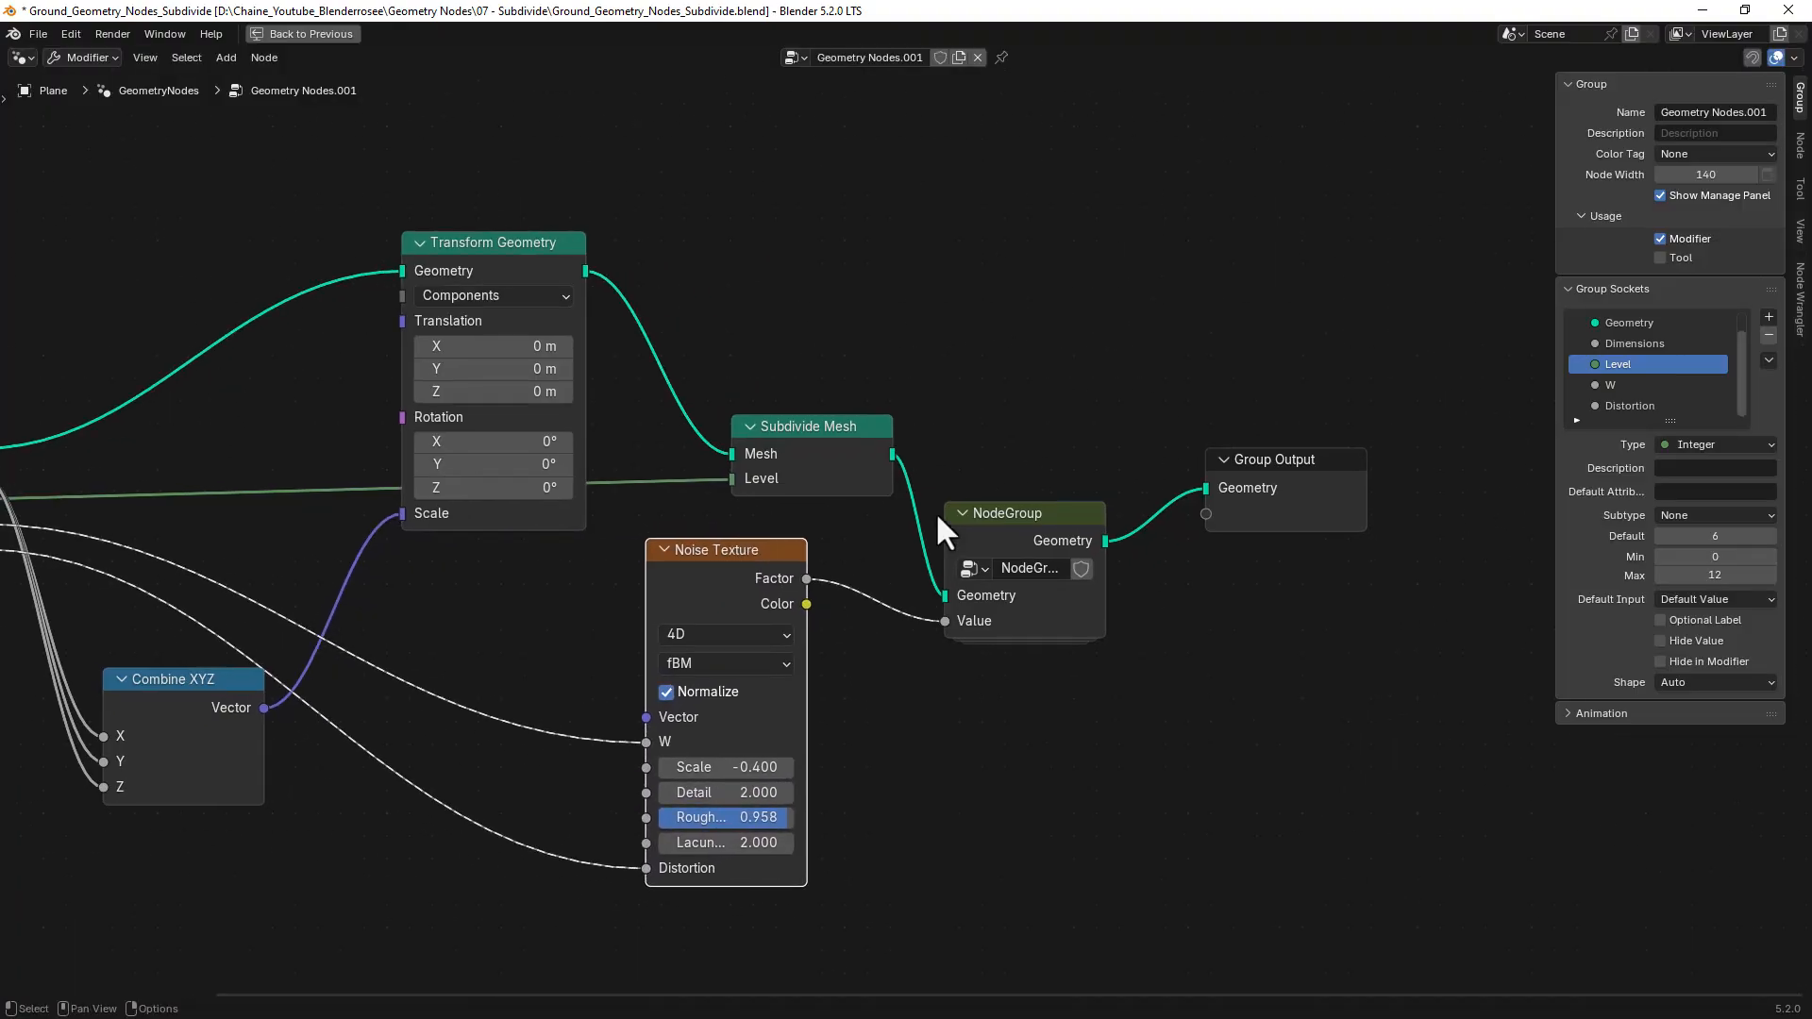
scroll(938, 519, "down", 1)
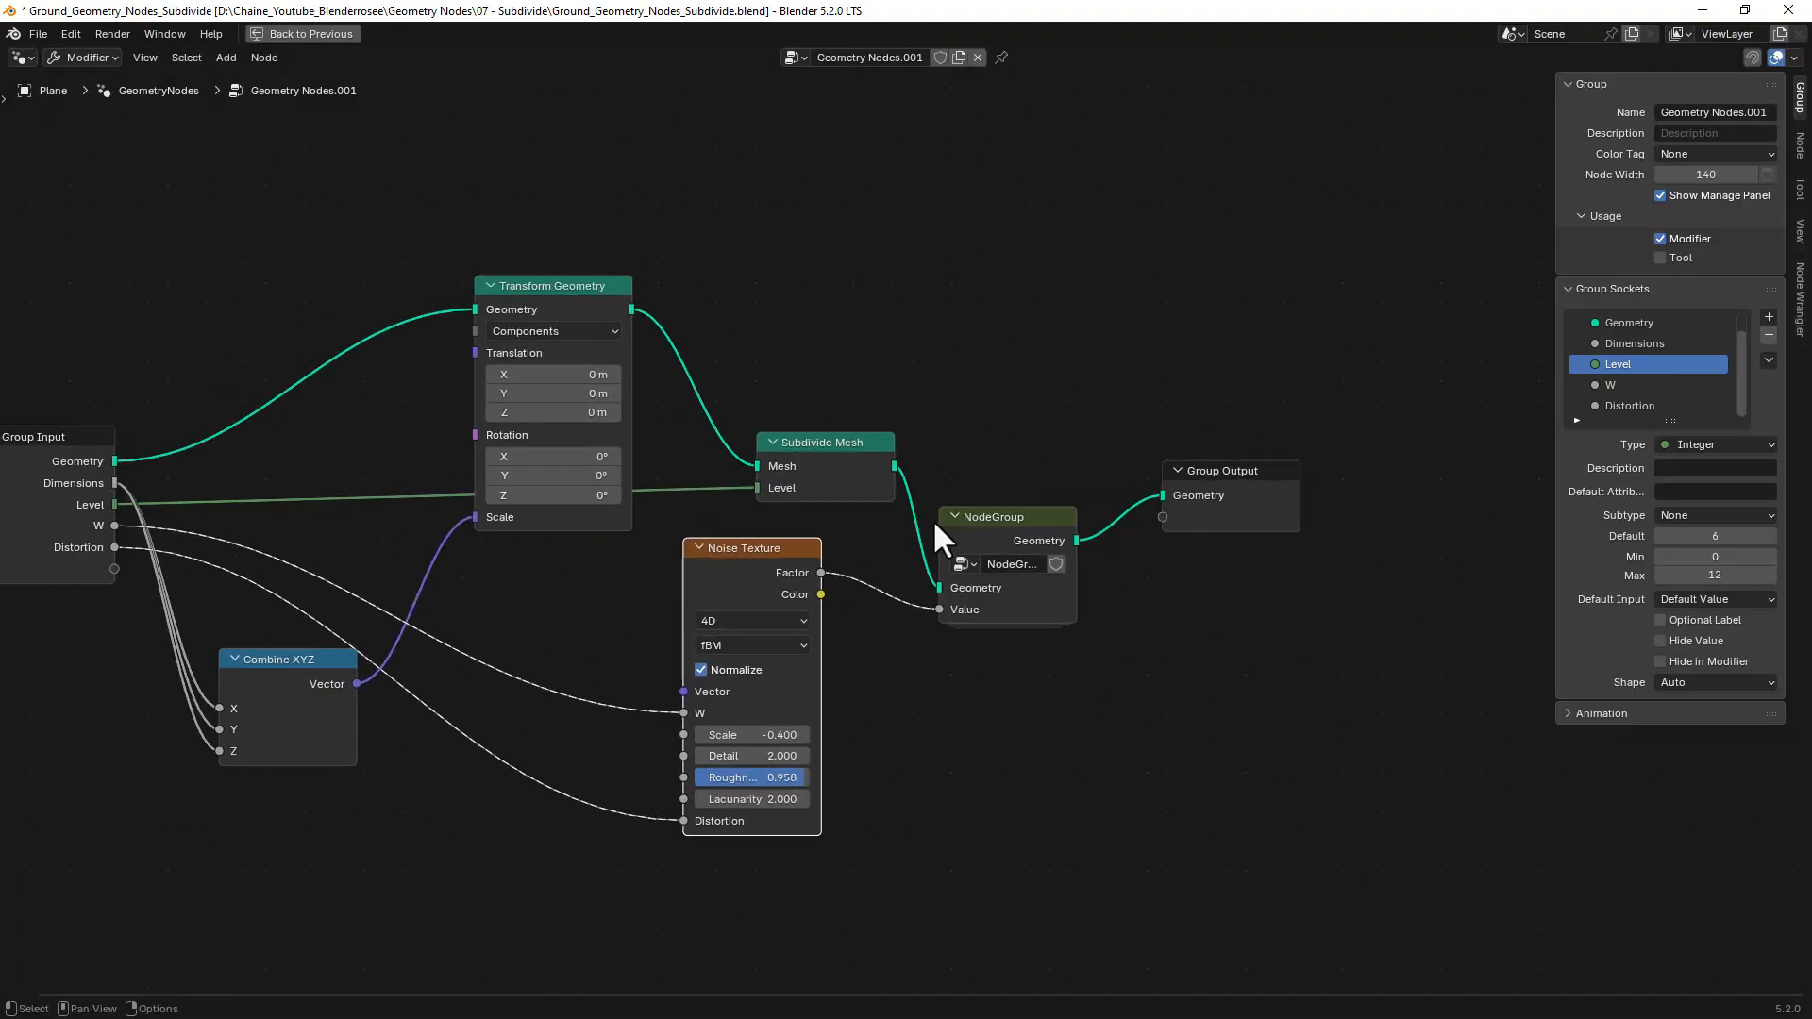
Step: Enter the NodeGroup node to show its internal node tree
left_click(986, 517)
key("Tab")
scroll(1038, 566, "down", 1)
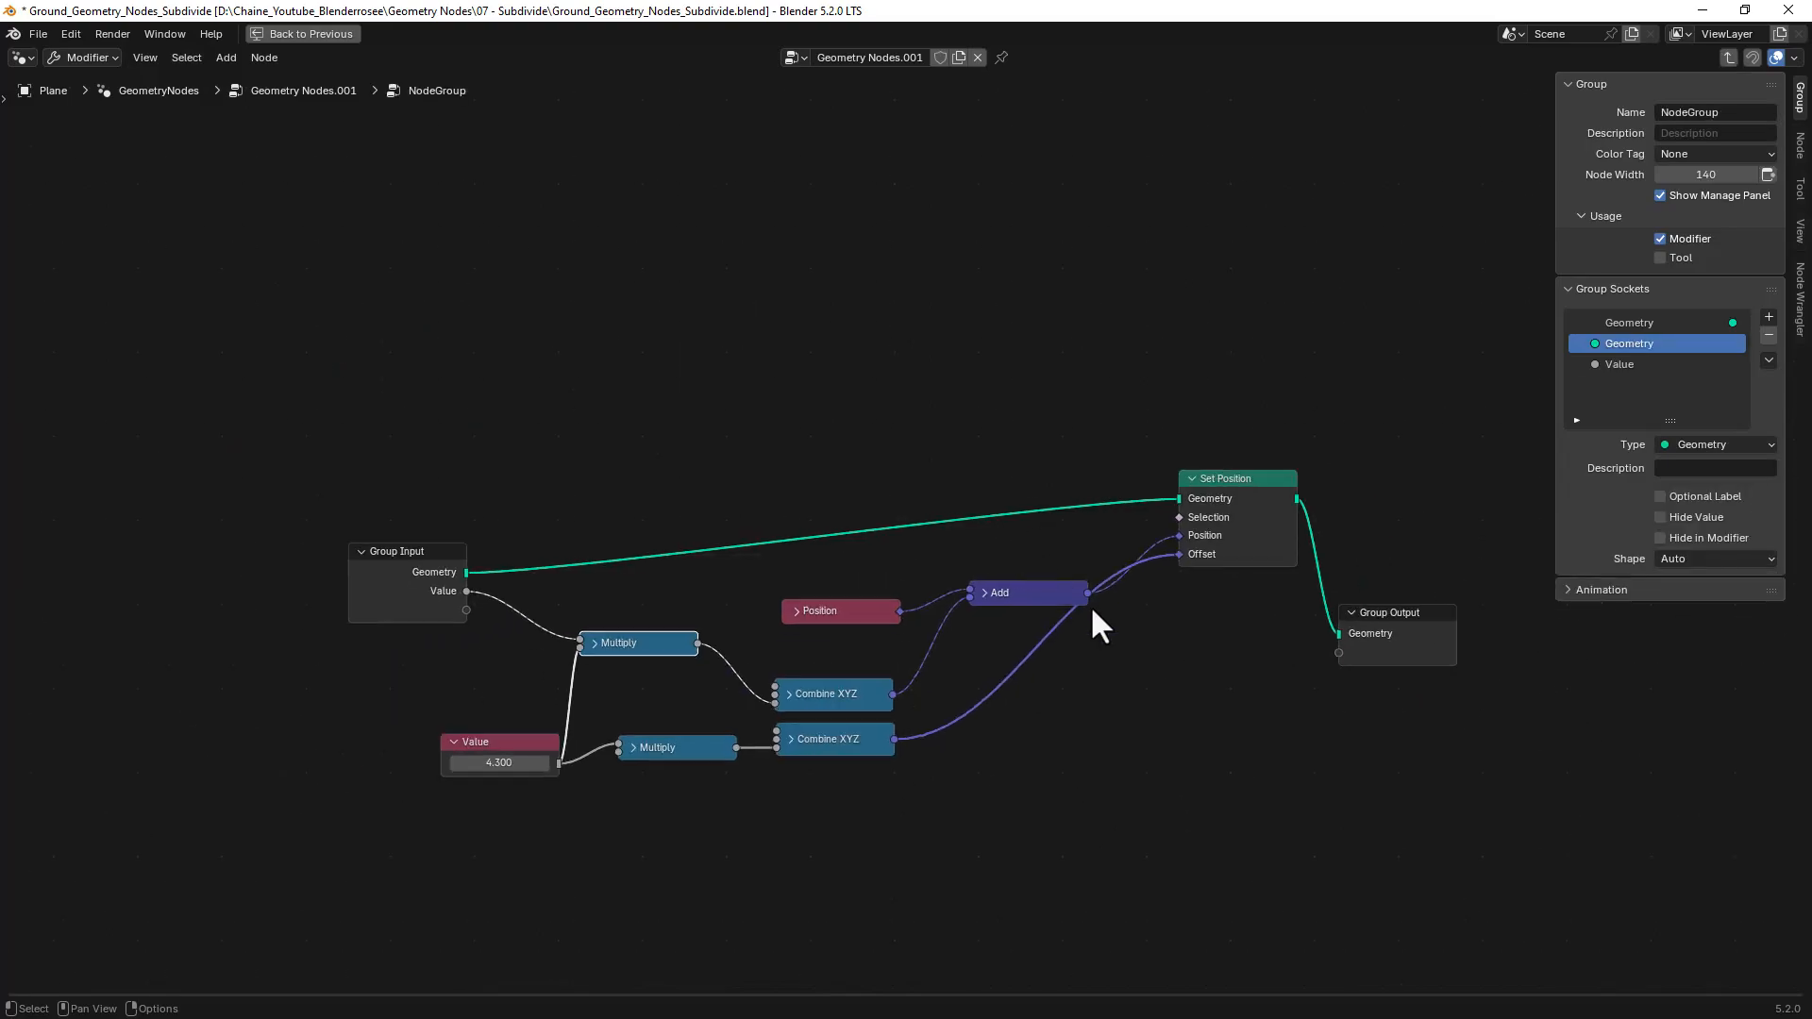
Step: Shift the Add node slightly up and to the left inside the group, and restore the full Geometry Nodes workspace layout
middle_click_drag(1092, 615, 1003, 465)
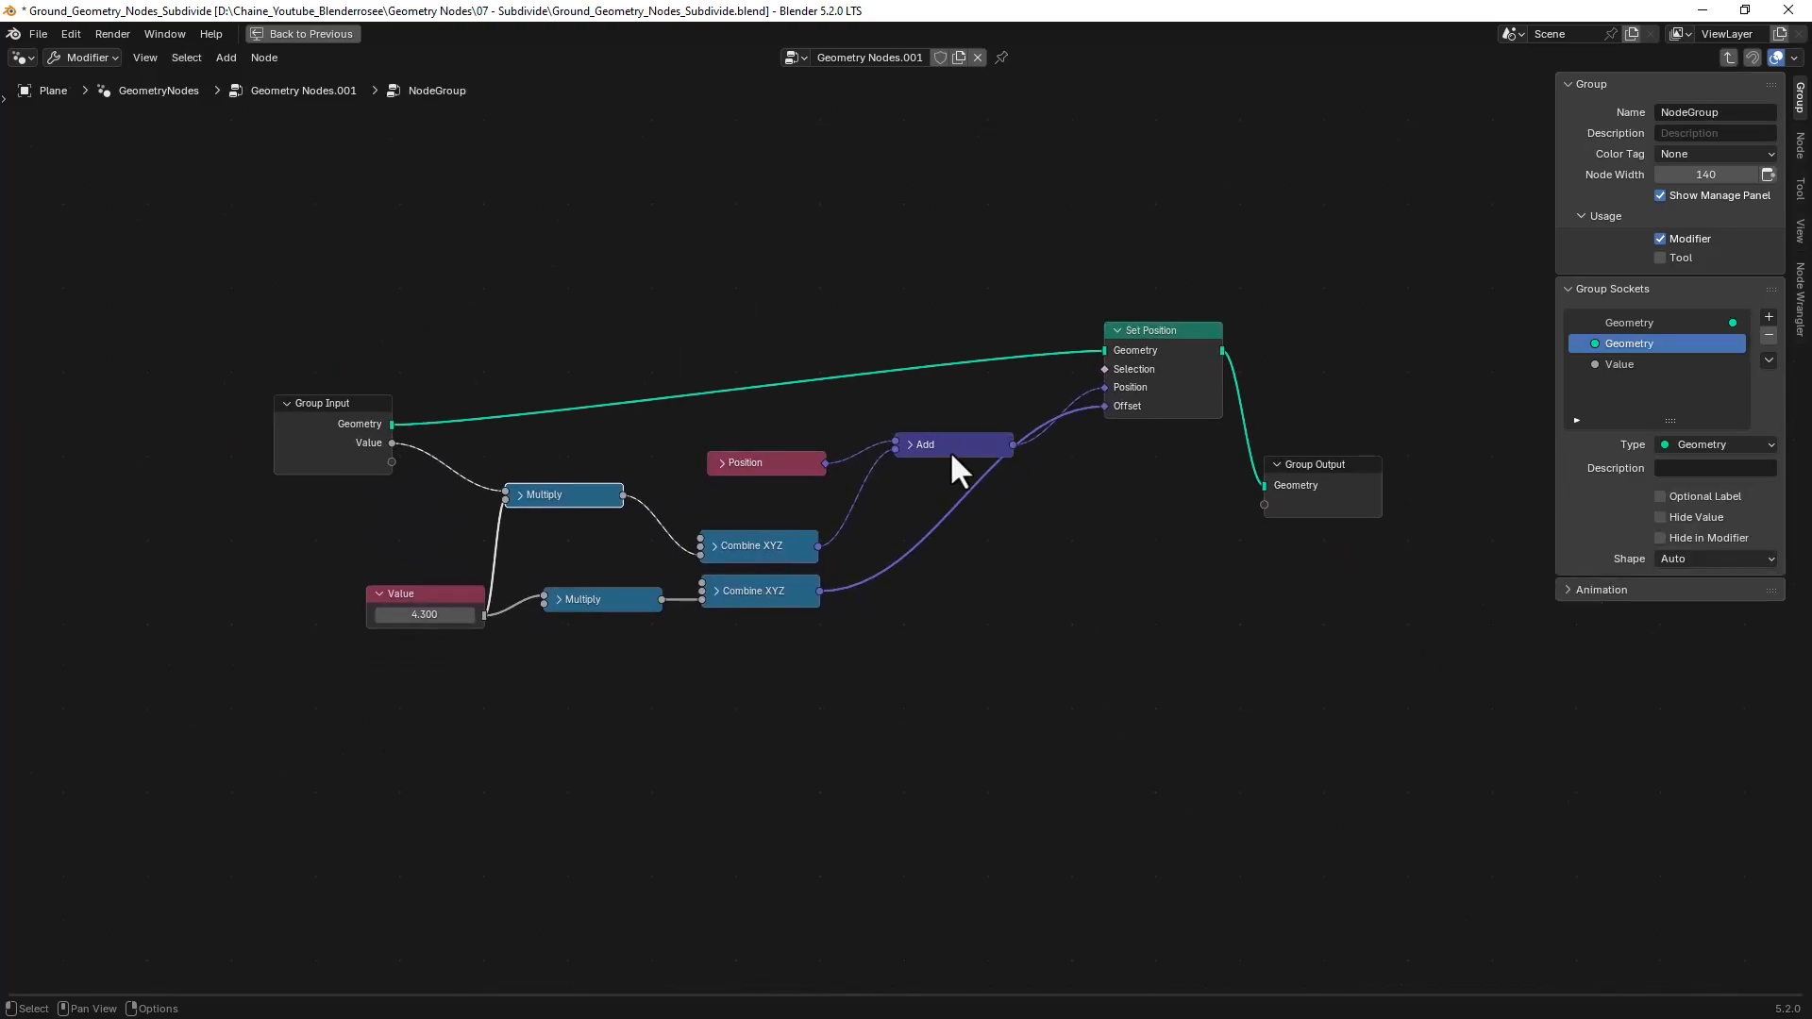
left_click_drag(949, 450, 924, 432)
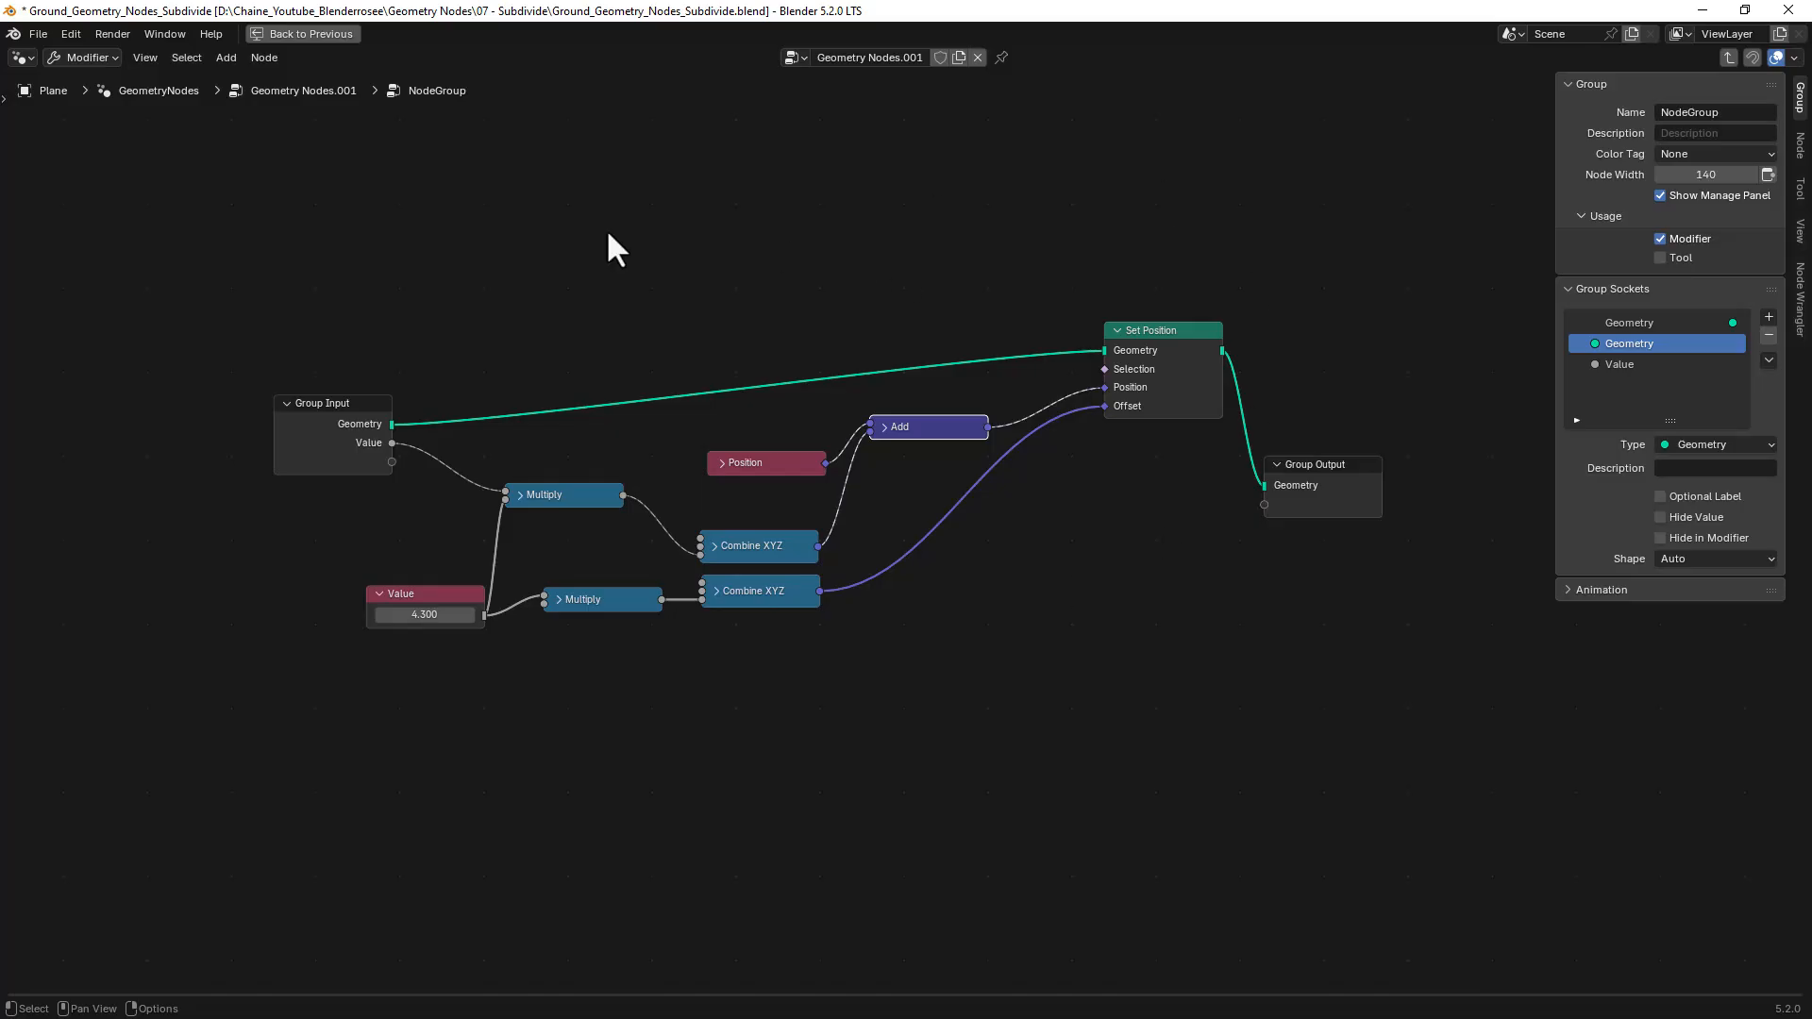
left_click(291, 35)
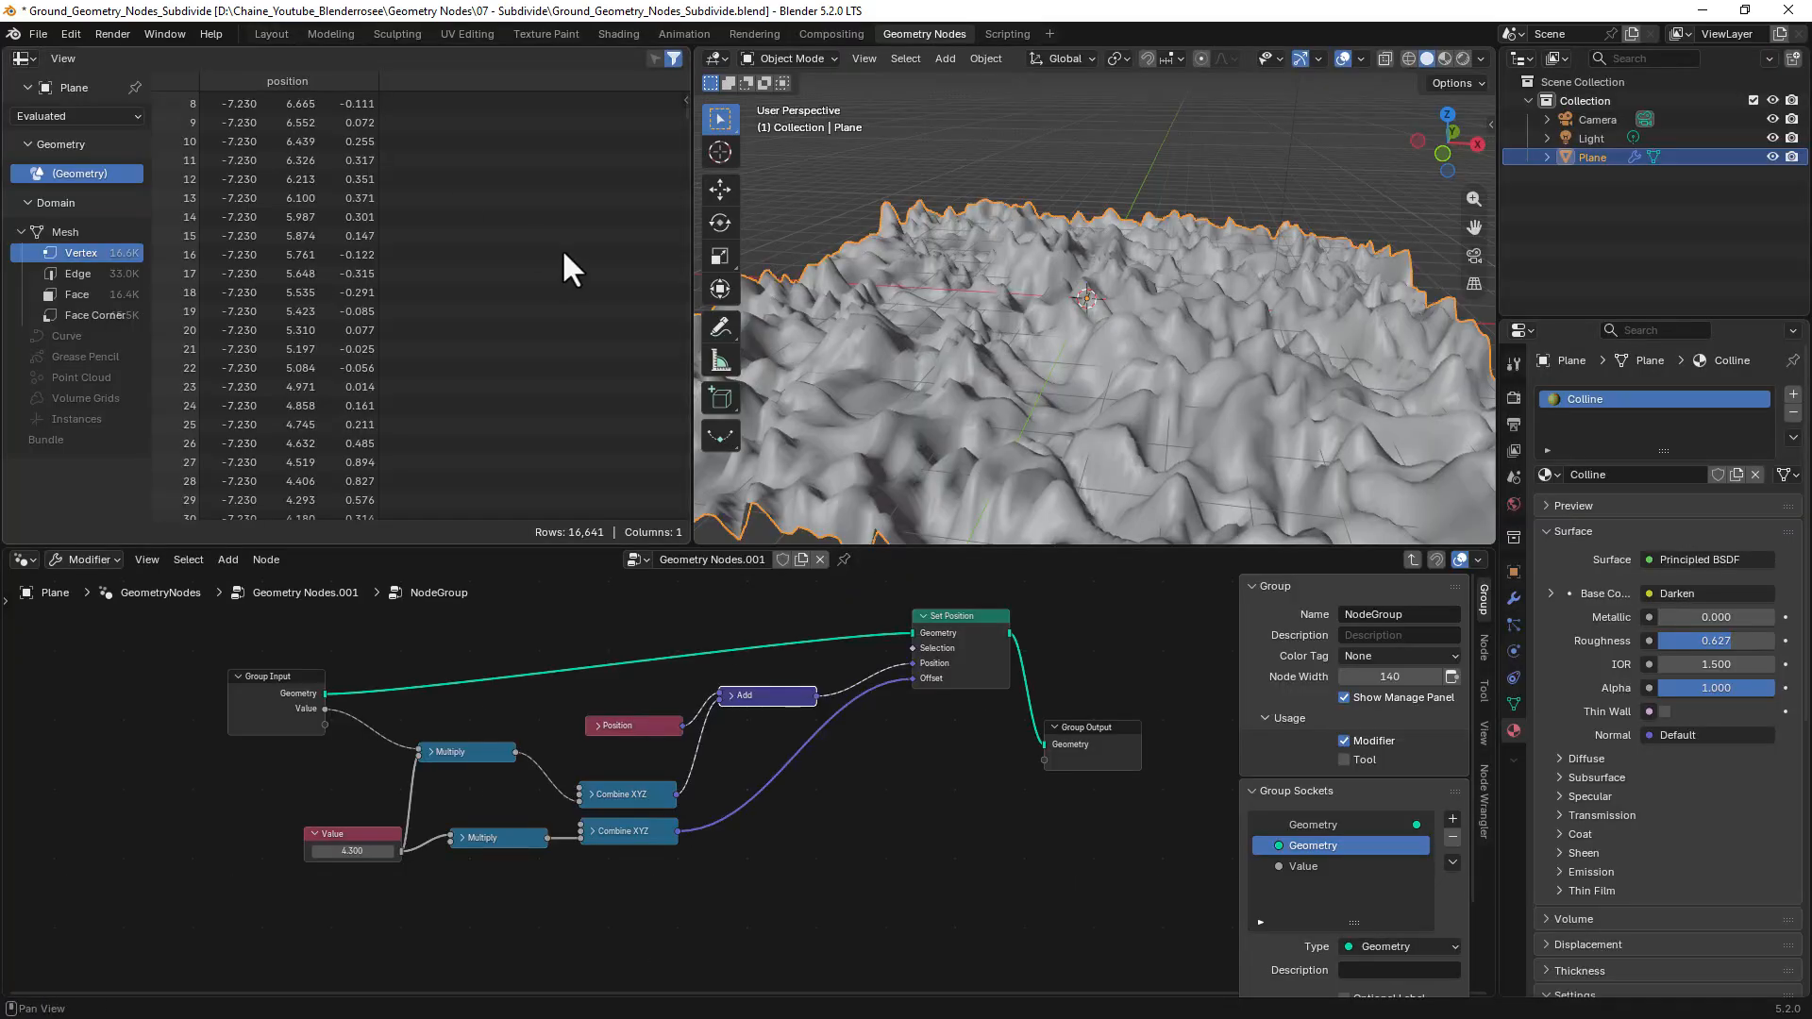